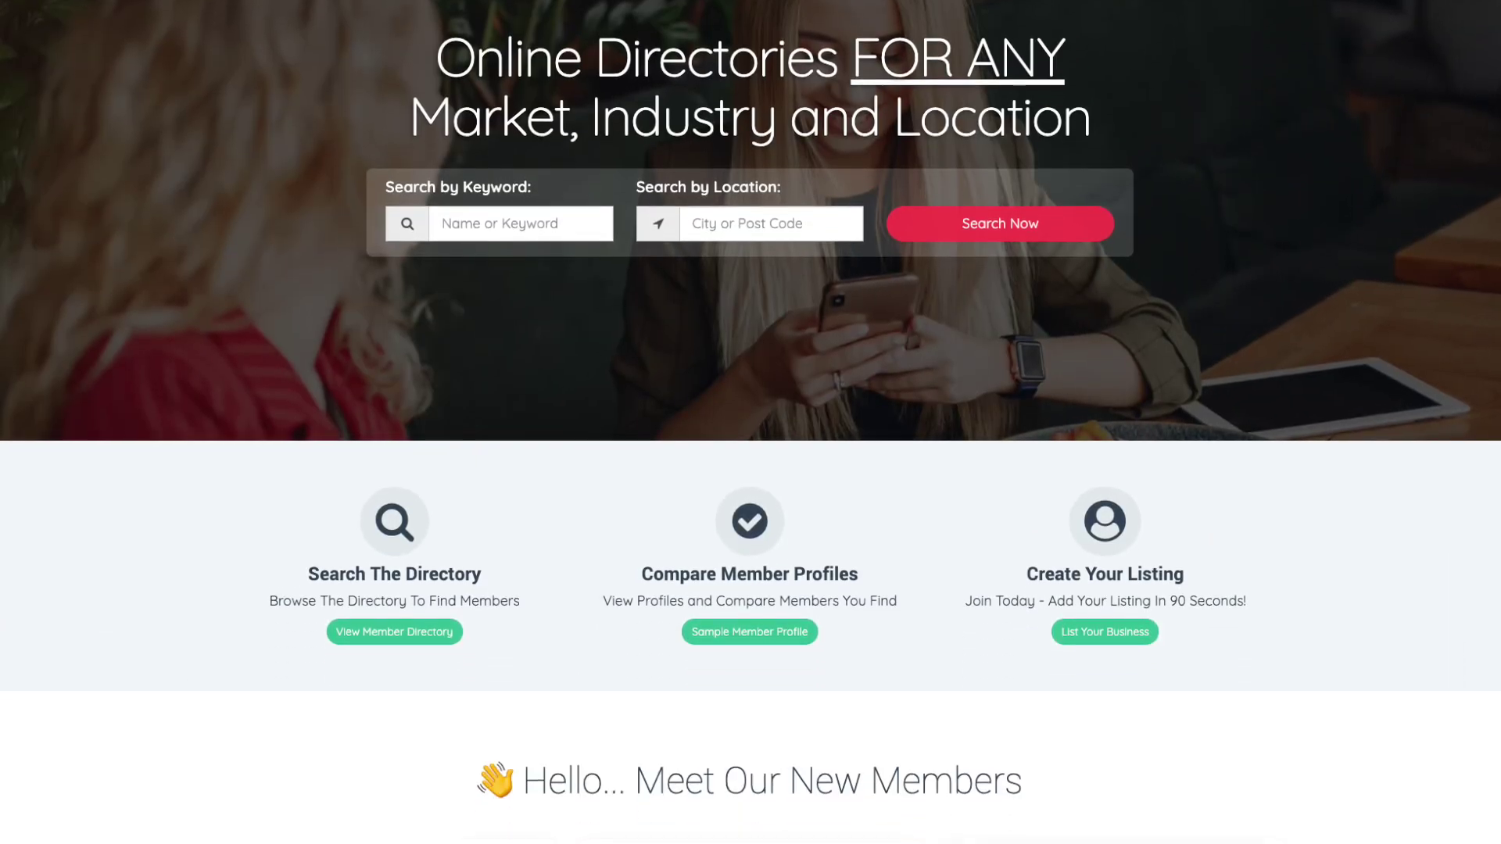
- Scroll down the page and clear the accidental text selection
{"action": "scroll", "coordinate": [750, 422], "scroll_direction": "down", "scroll_amount": 6}
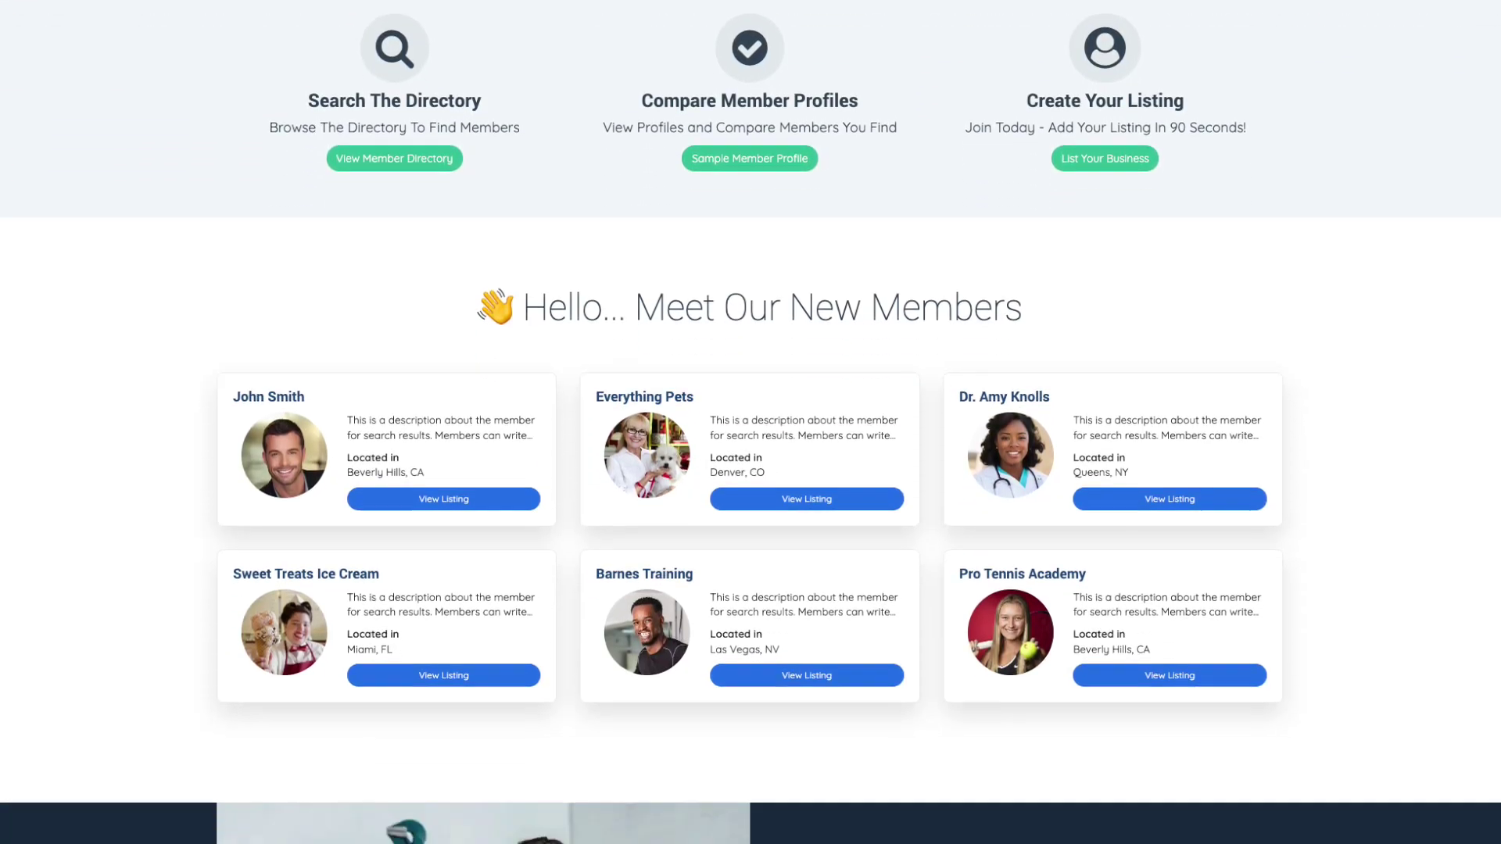
{"action": "scroll", "coordinate": [751, 422], "scroll_direction": "down", "scroll_amount": 6}
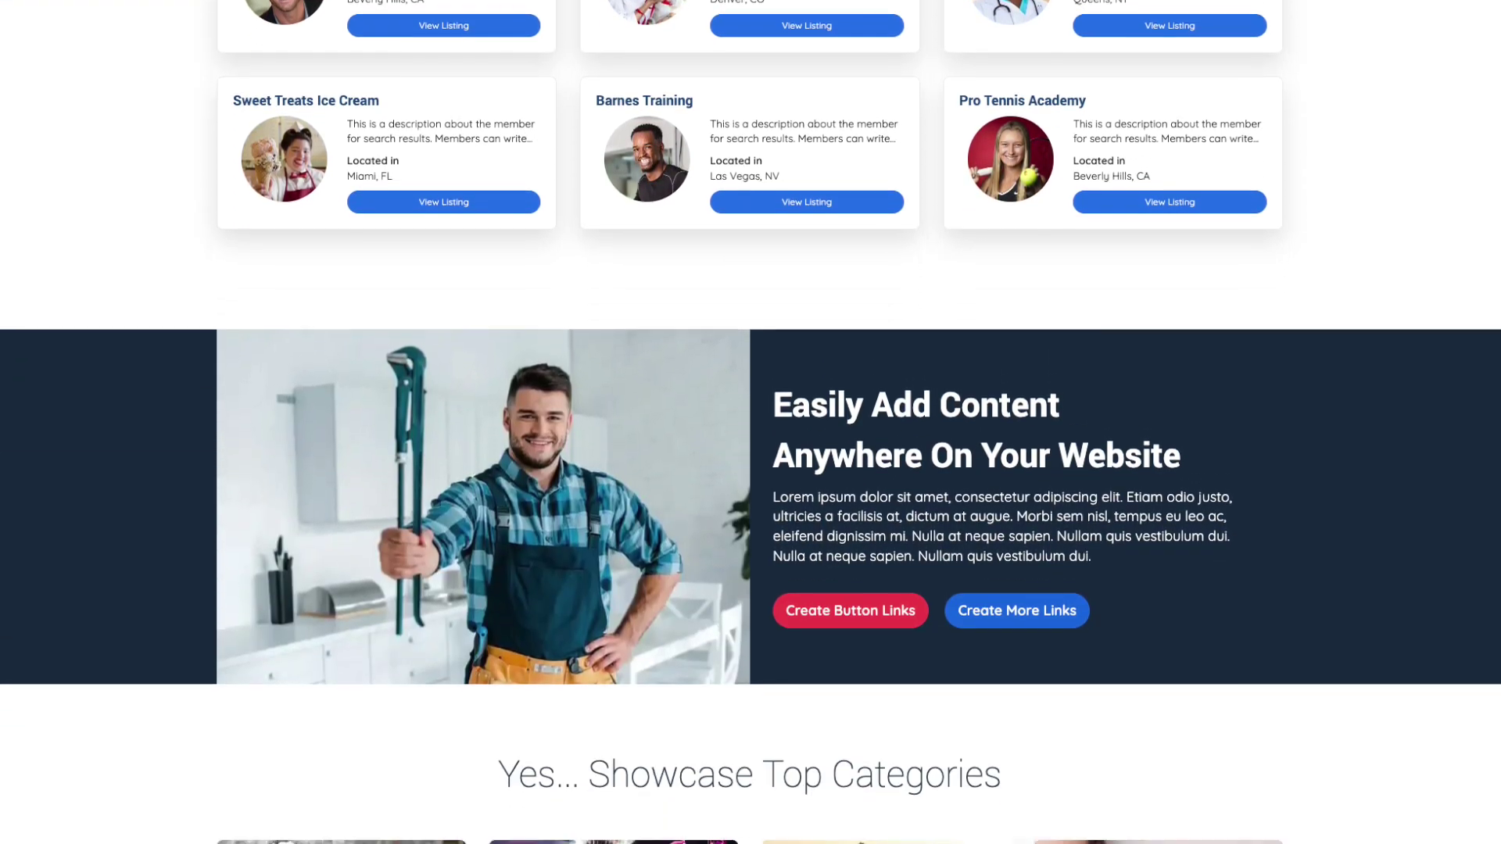
{"action": "scroll", "coordinate": [750, 422], "scroll_direction": "down", "scroll_amount": 6}
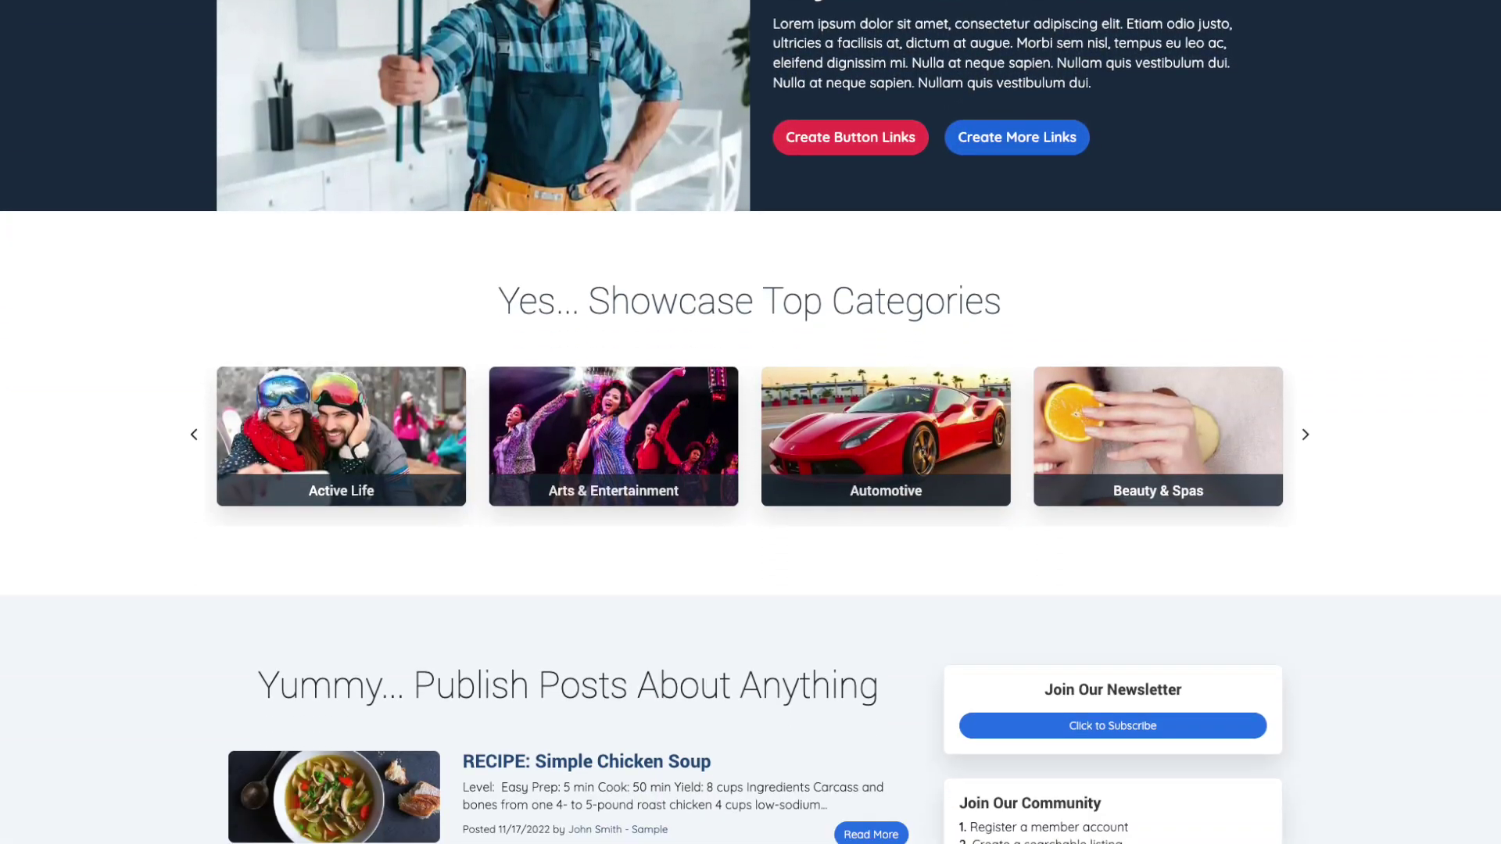
{"action": "scroll", "coordinate": [750, 422], "scroll_direction": "down", "scroll_amount": 6}
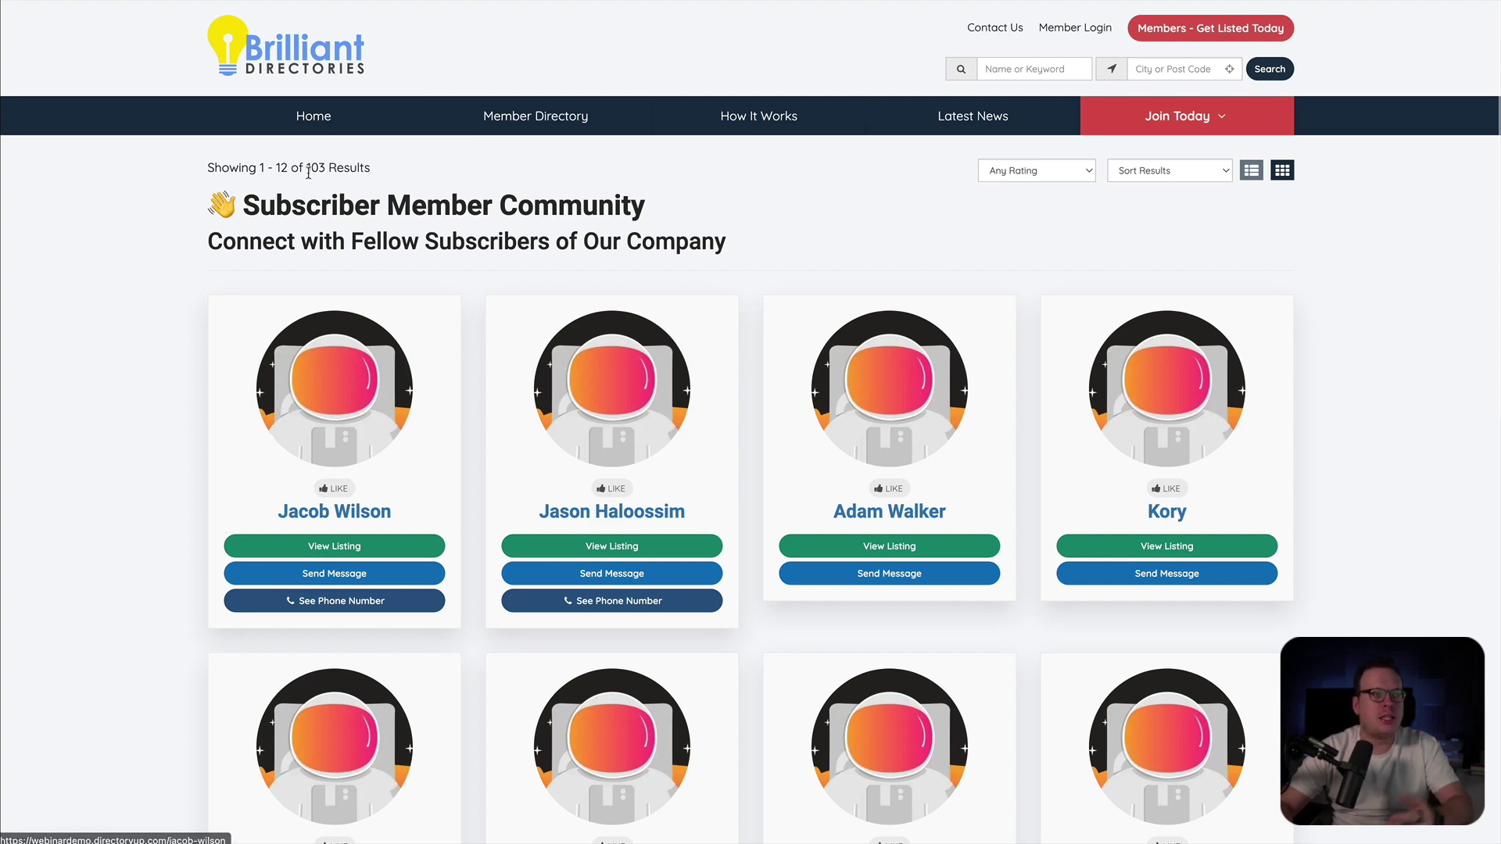
{"action": "left_click", "coordinate": [169, 361]}
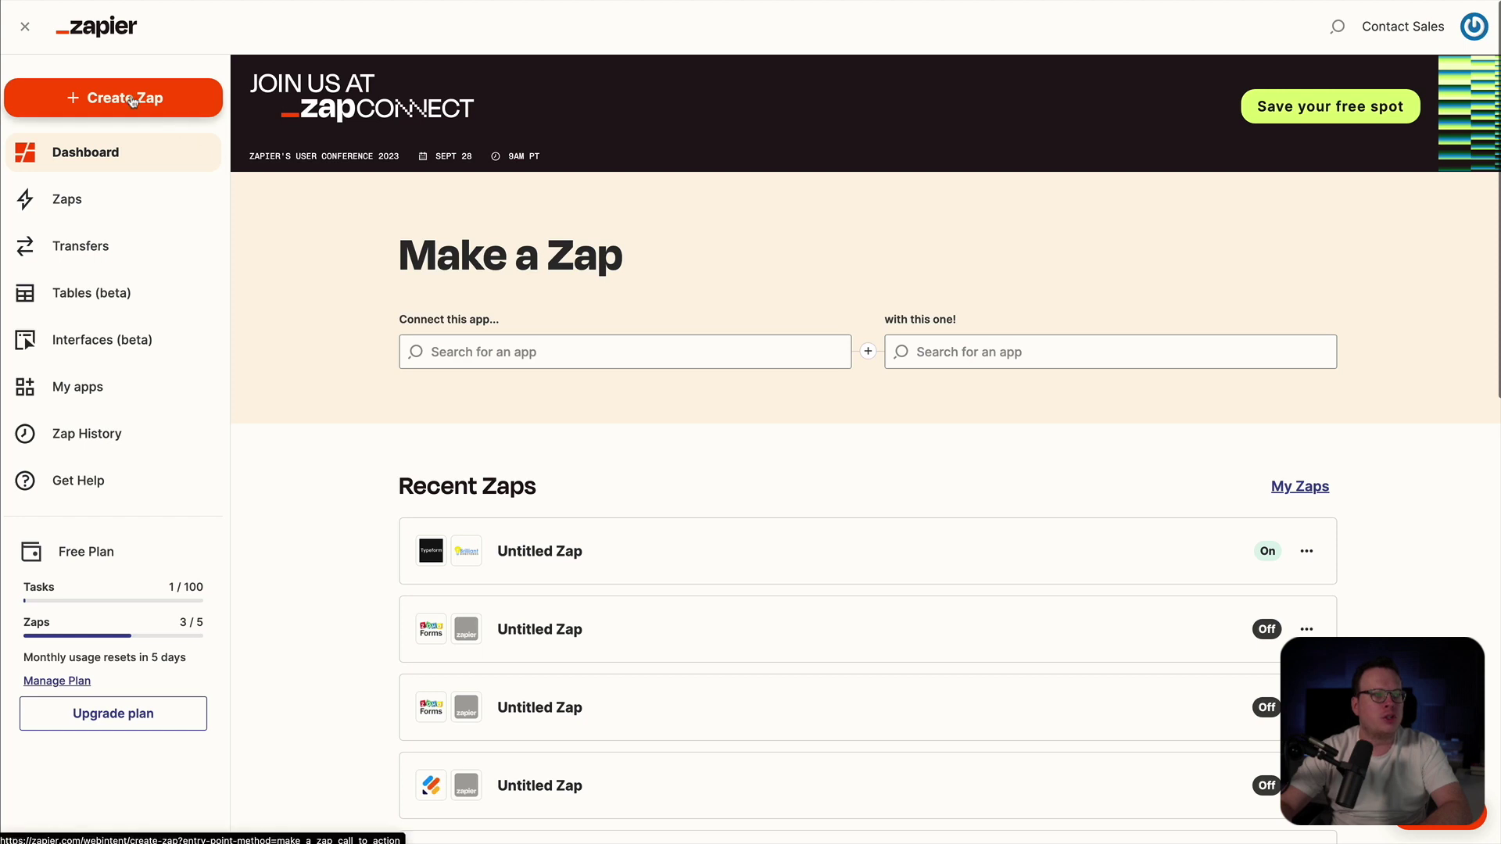
- Create a new zap with Jotform as the trigger app and New Submission as its event
{"action": "left_click", "coordinate": [133, 100]}
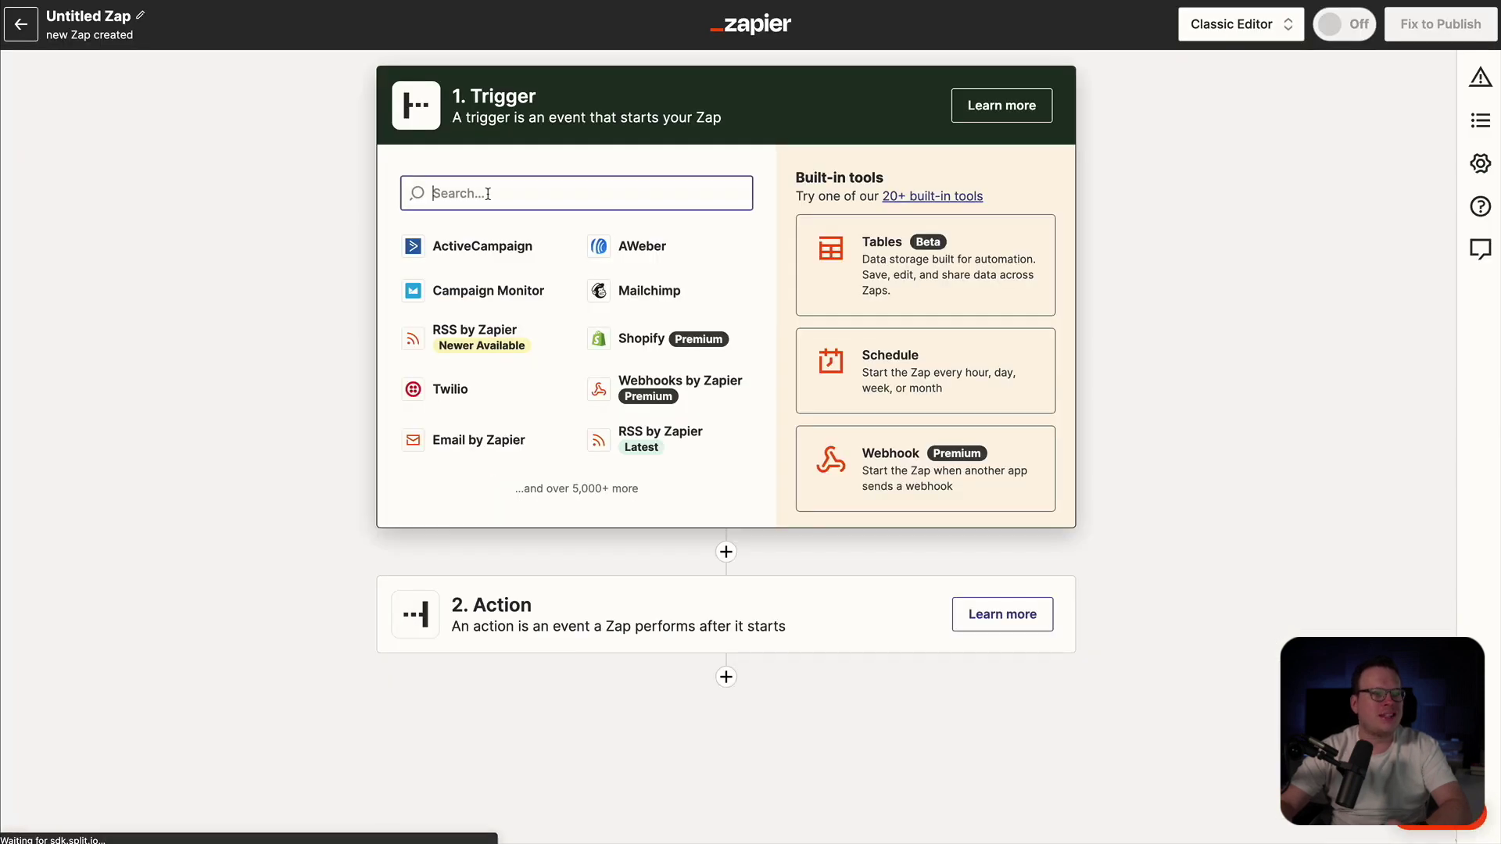
{"action": "type", "text": "joto"}
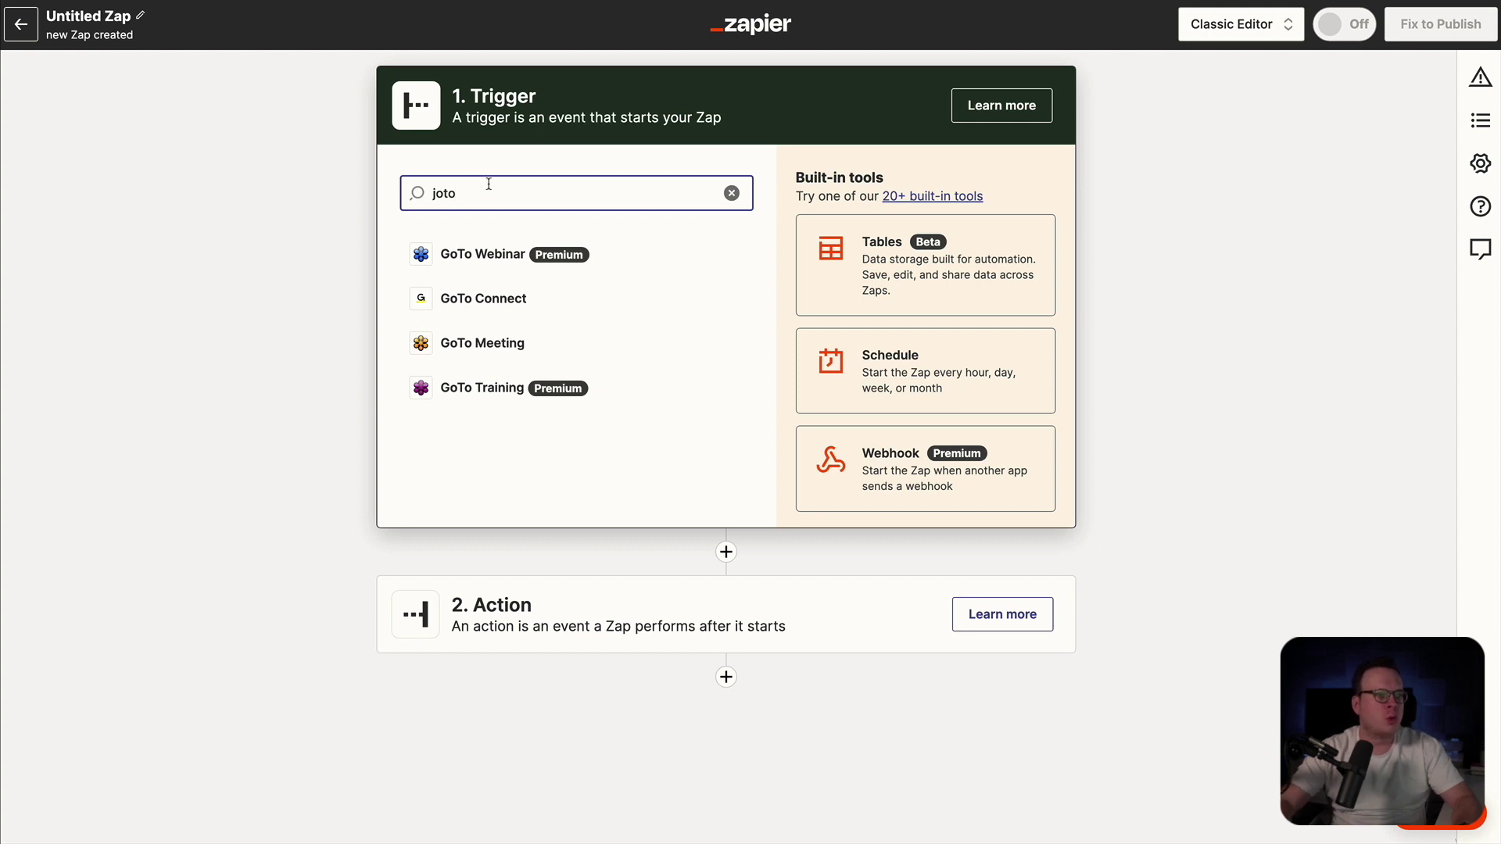
{"action": "key", "text": "BackSpace"}
{"action": "type", "text": "form"}
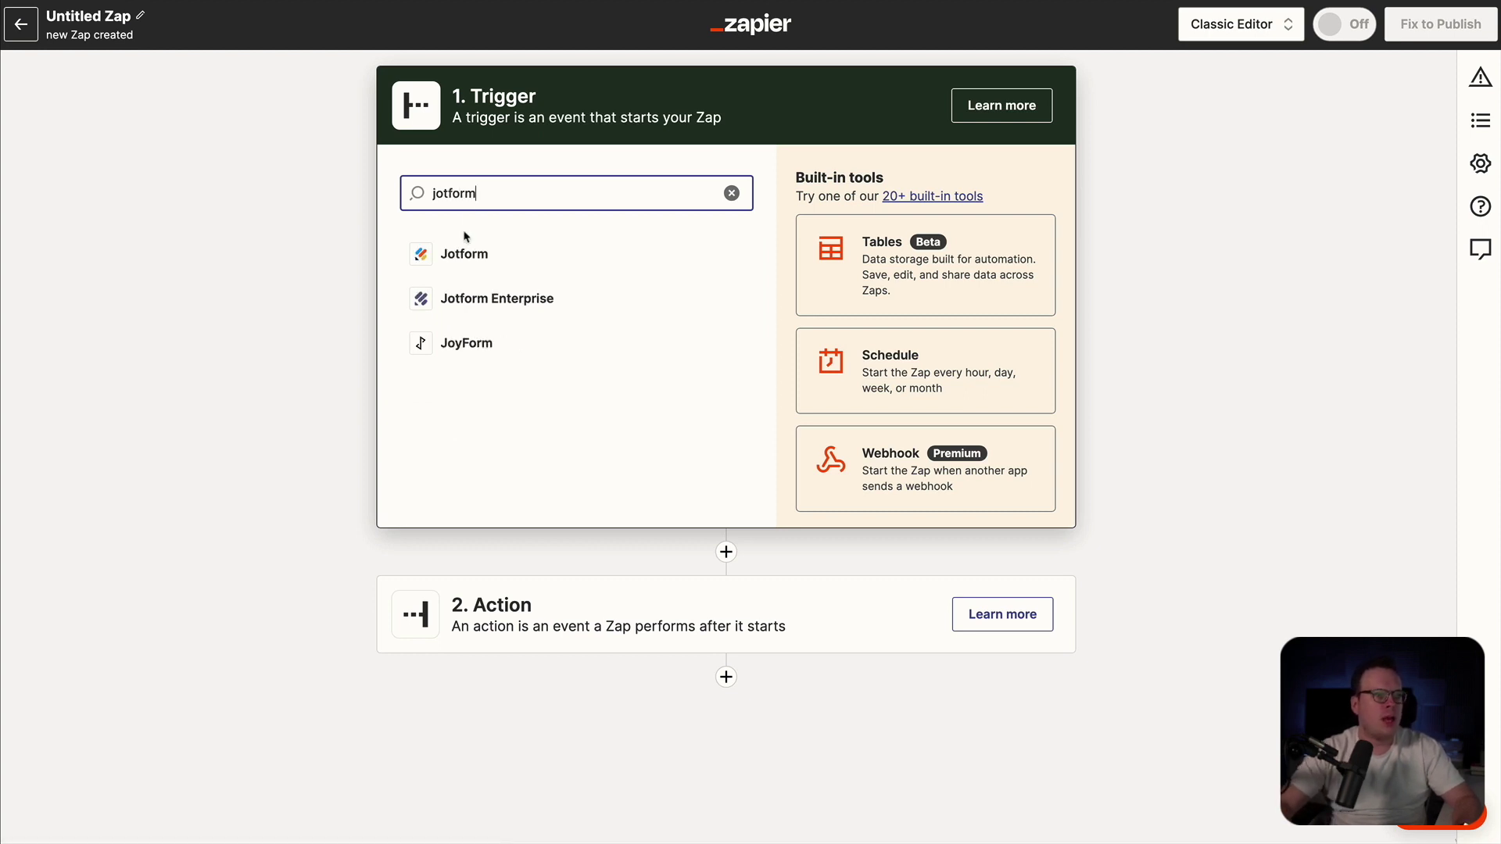
{"action": "left_click", "coordinate": [462, 254]}
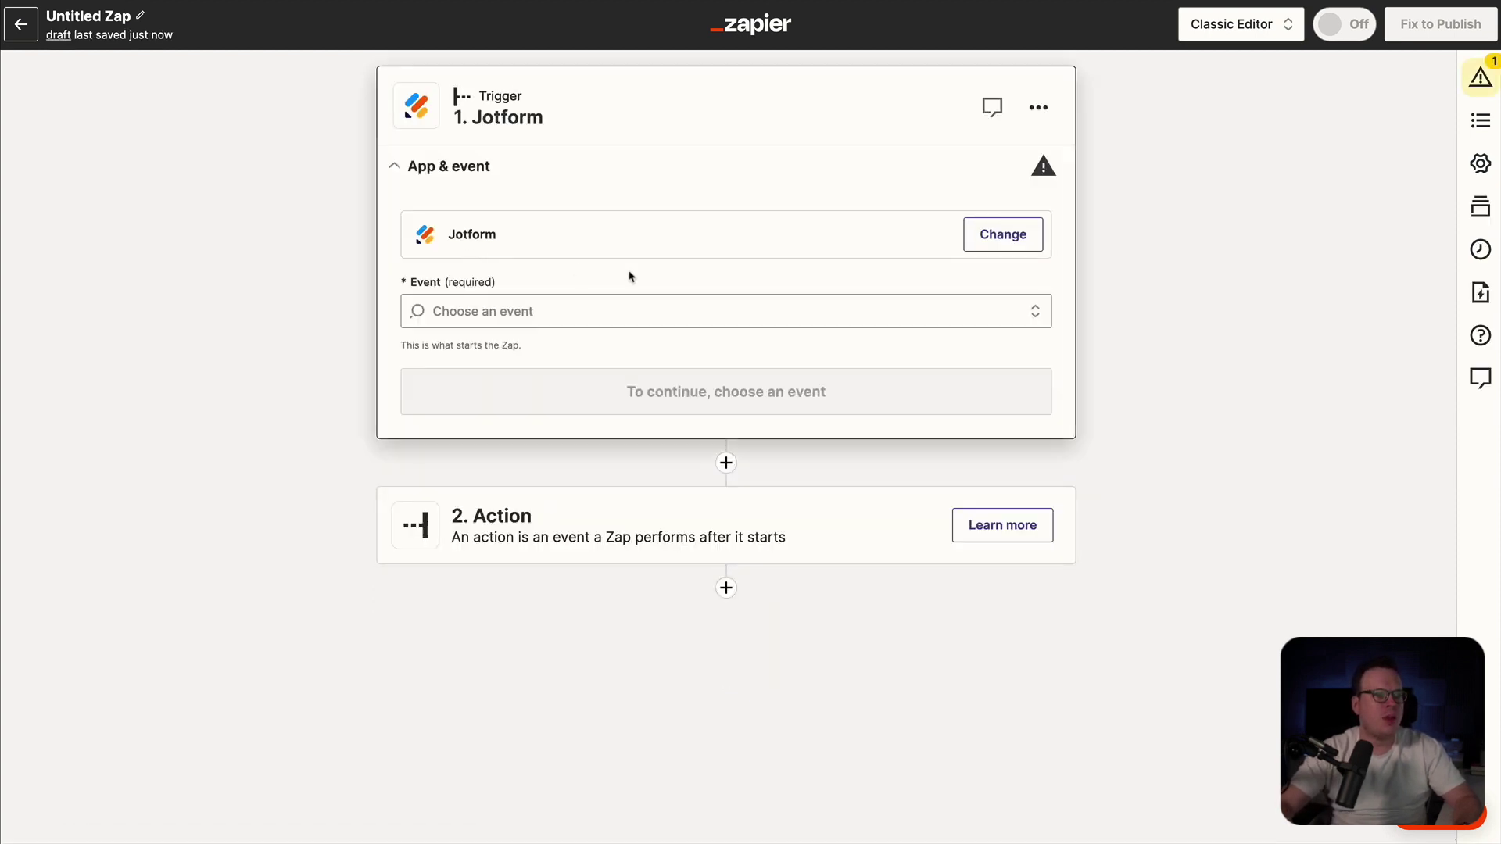
{"action": "left_click", "coordinate": [555, 313]}
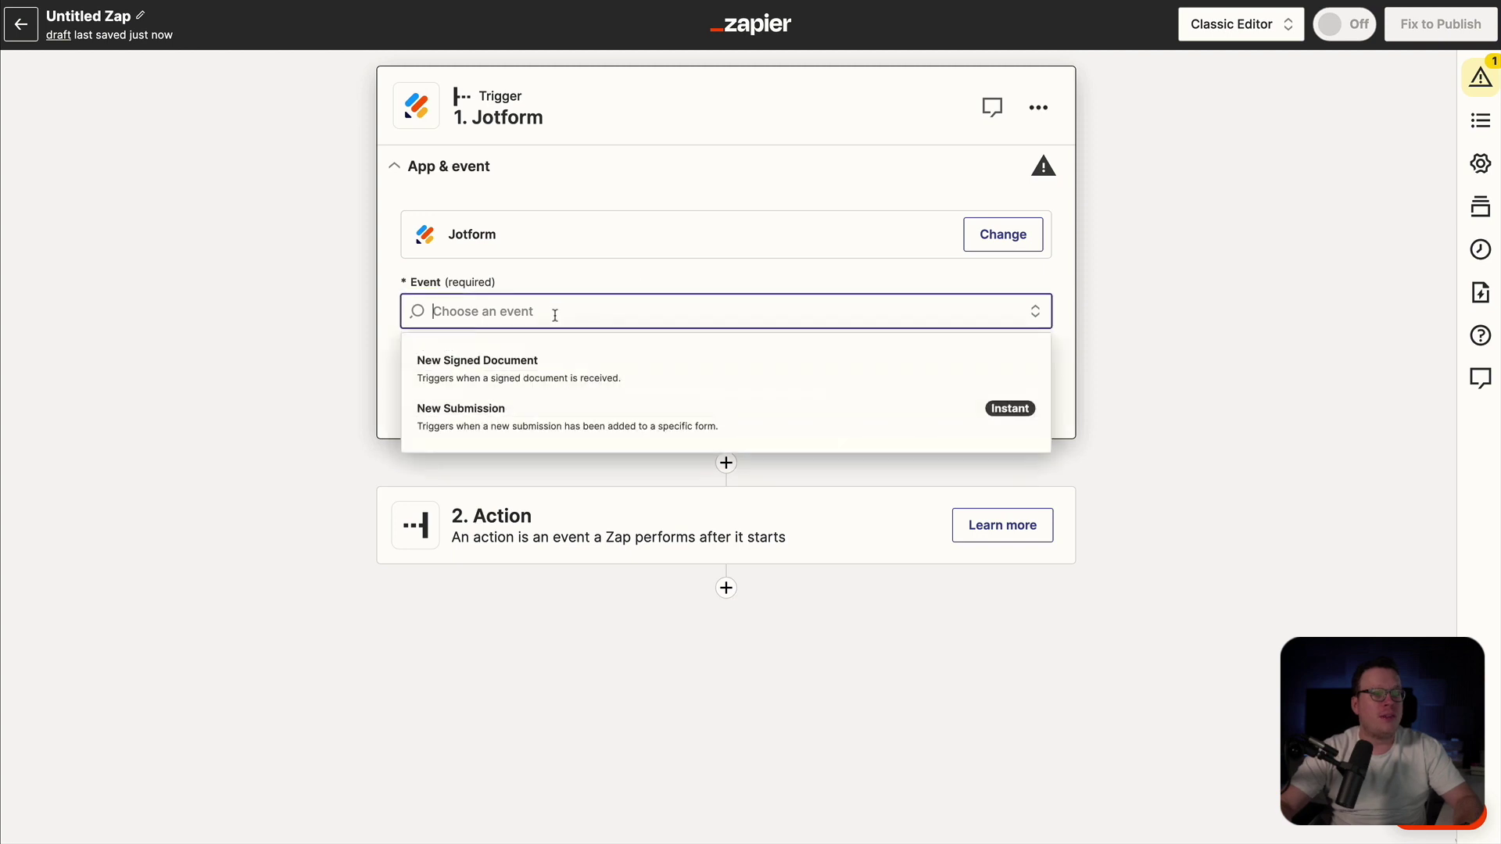
{"action": "left_click", "coordinate": [506, 419]}
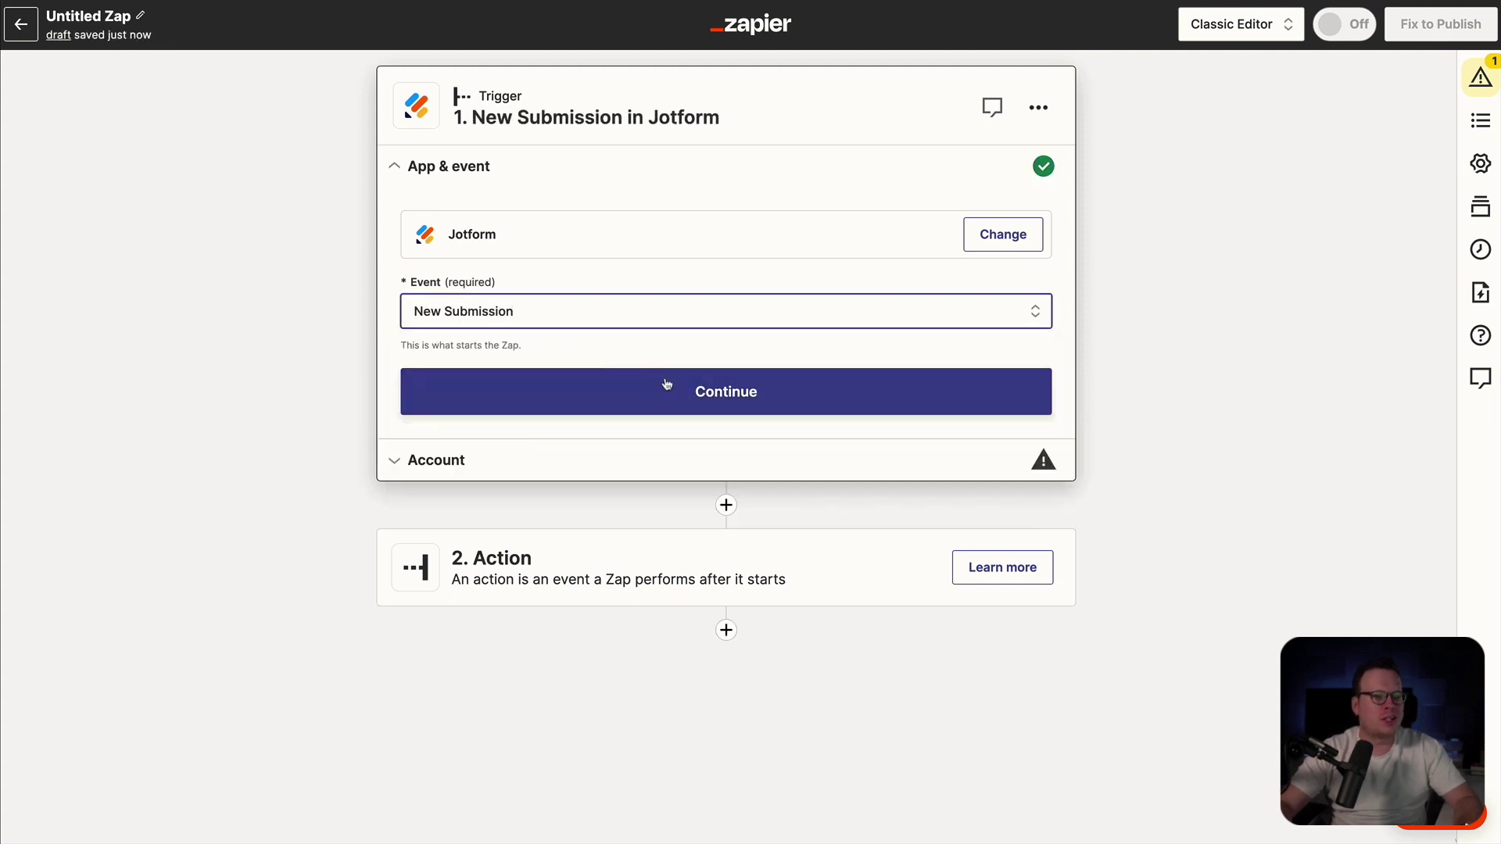
{"action": "left_click", "coordinate": [692, 392]}
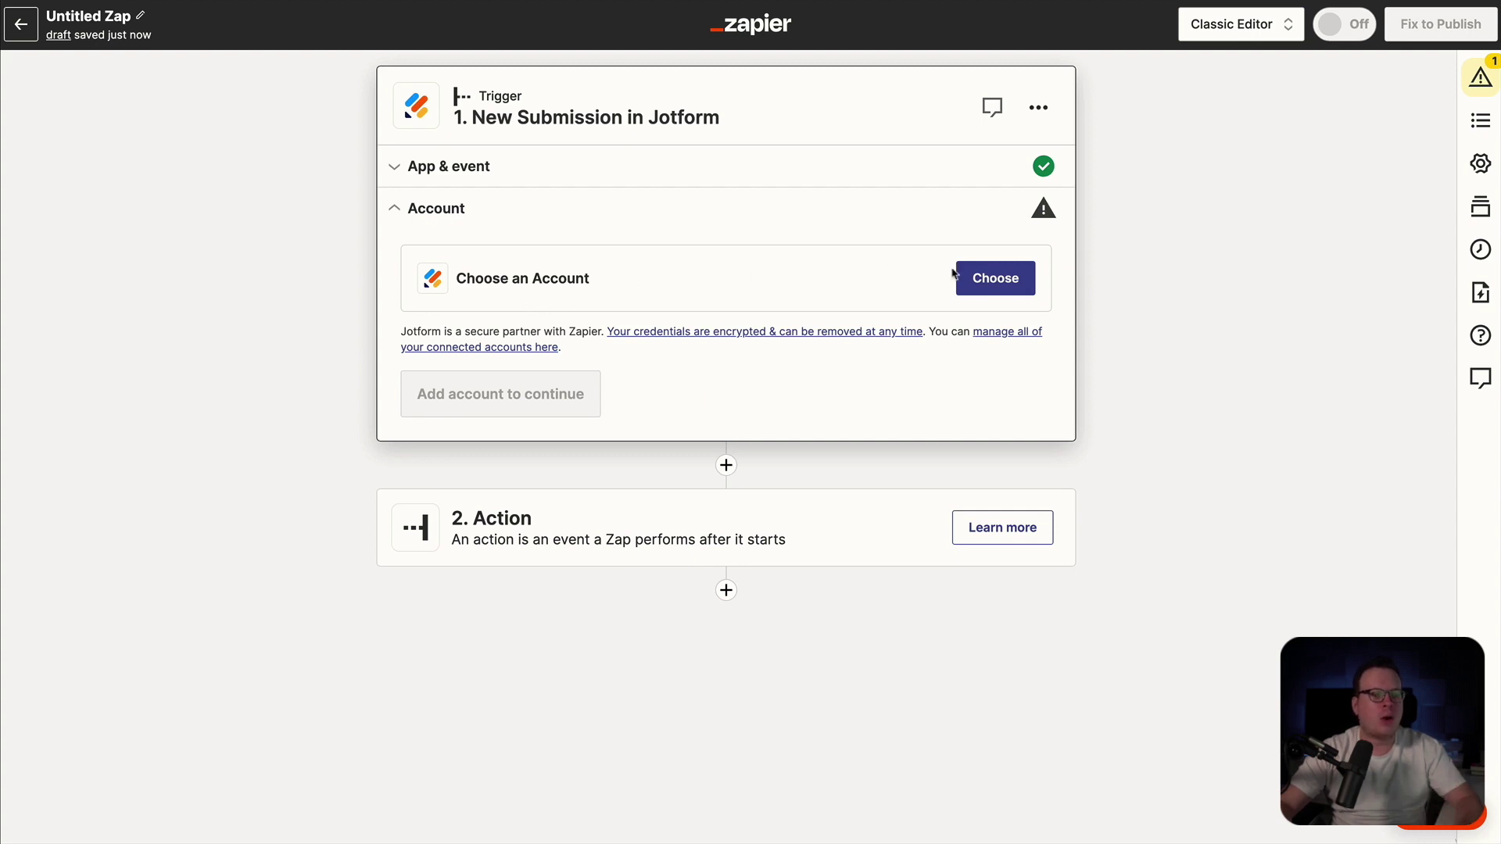
- Connect a new Jotform account to the trigger by signing in and allowing Zapier access
{"action": "left_click", "coordinate": [982, 283]}
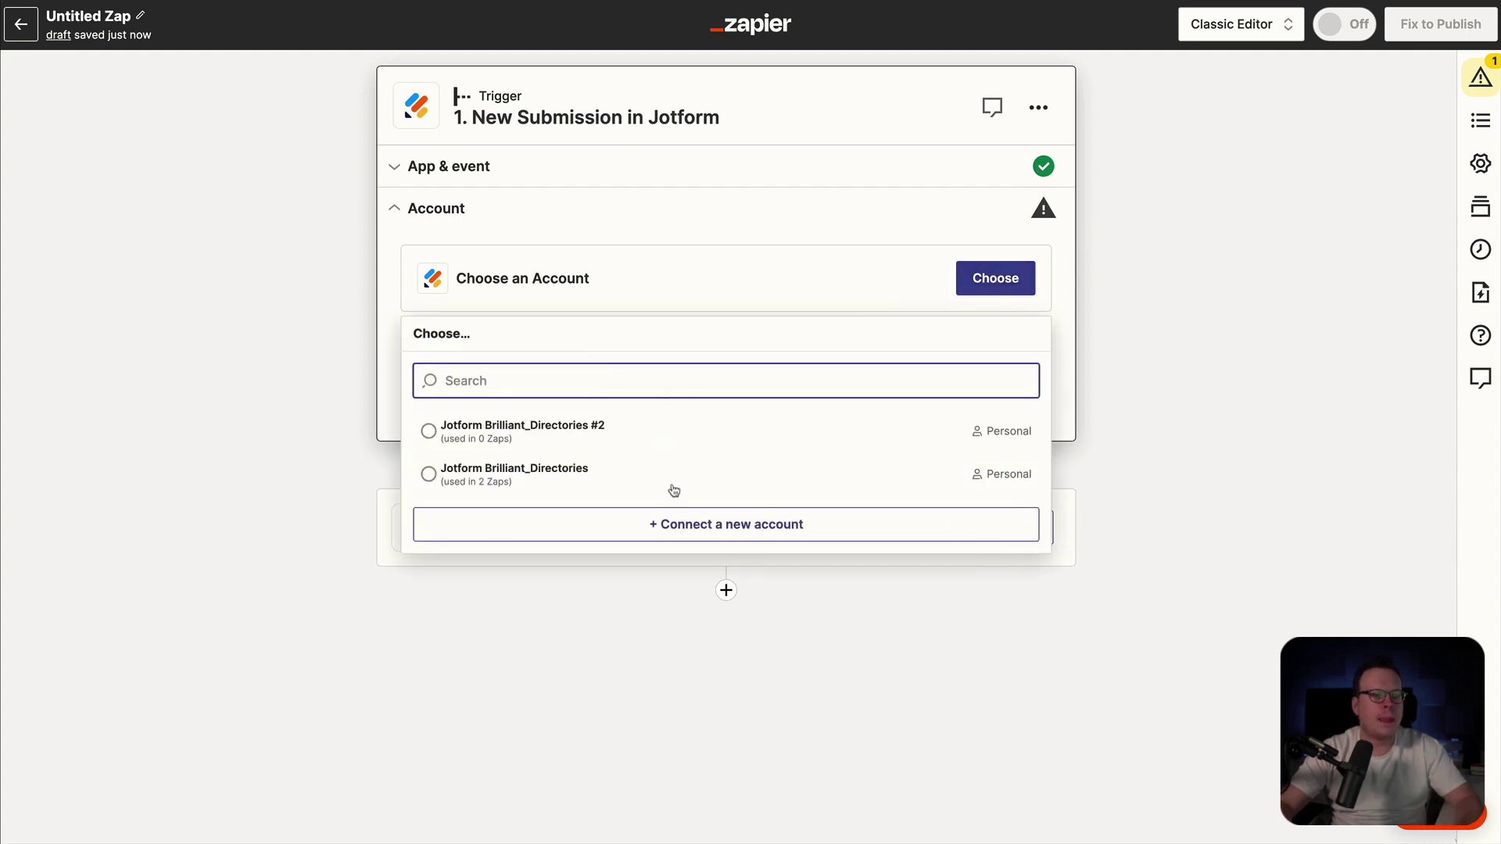
{"action": "left_click", "coordinate": [687, 525]}
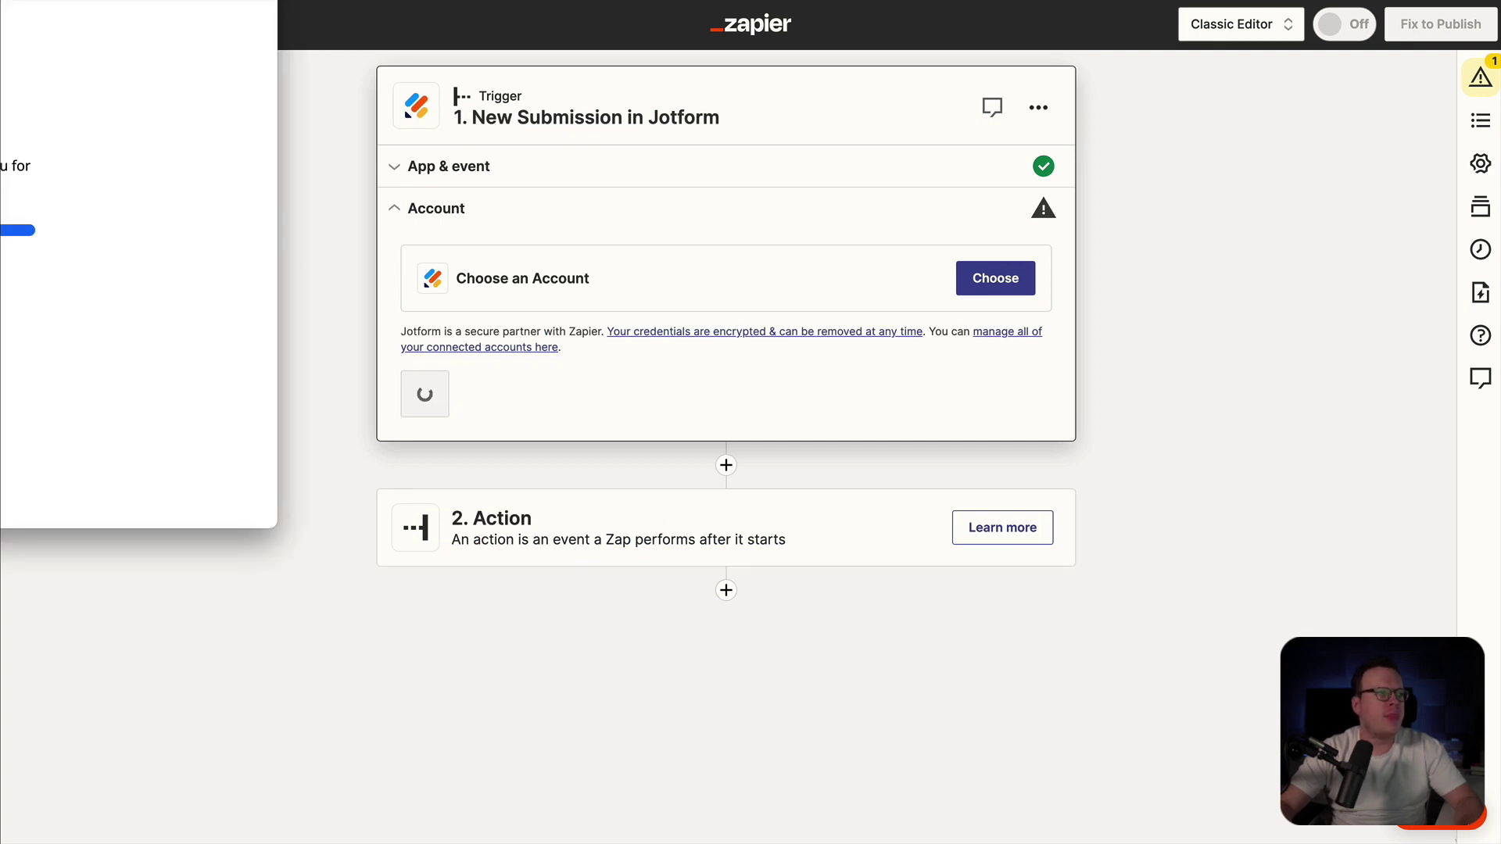
{"action": "left_click_drag", "start_coordinate": [79, 3], "coordinate": [889, 113]}
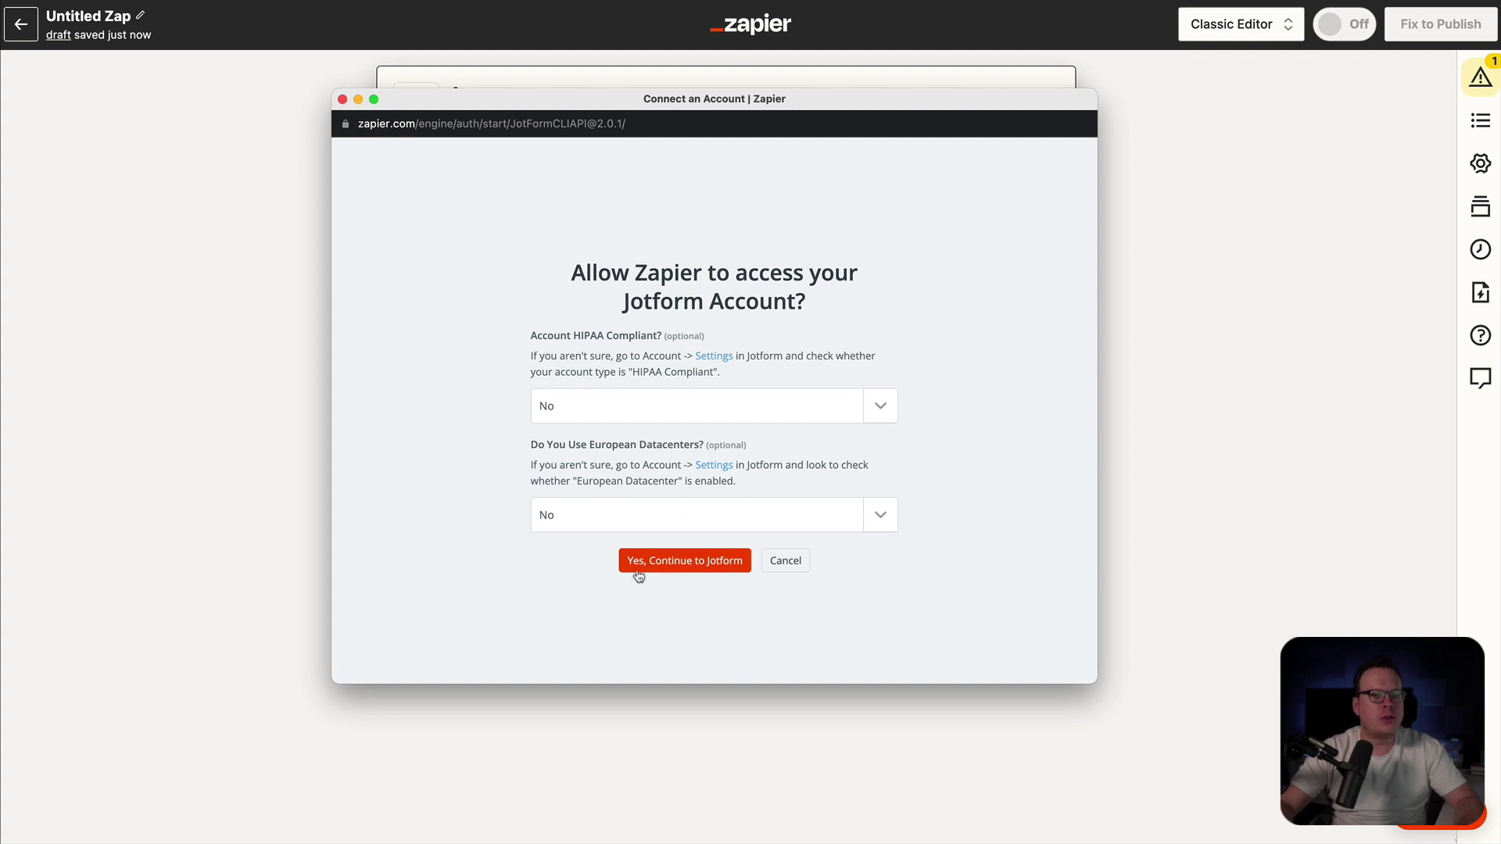
{"action": "left_click", "coordinate": [677, 568]}
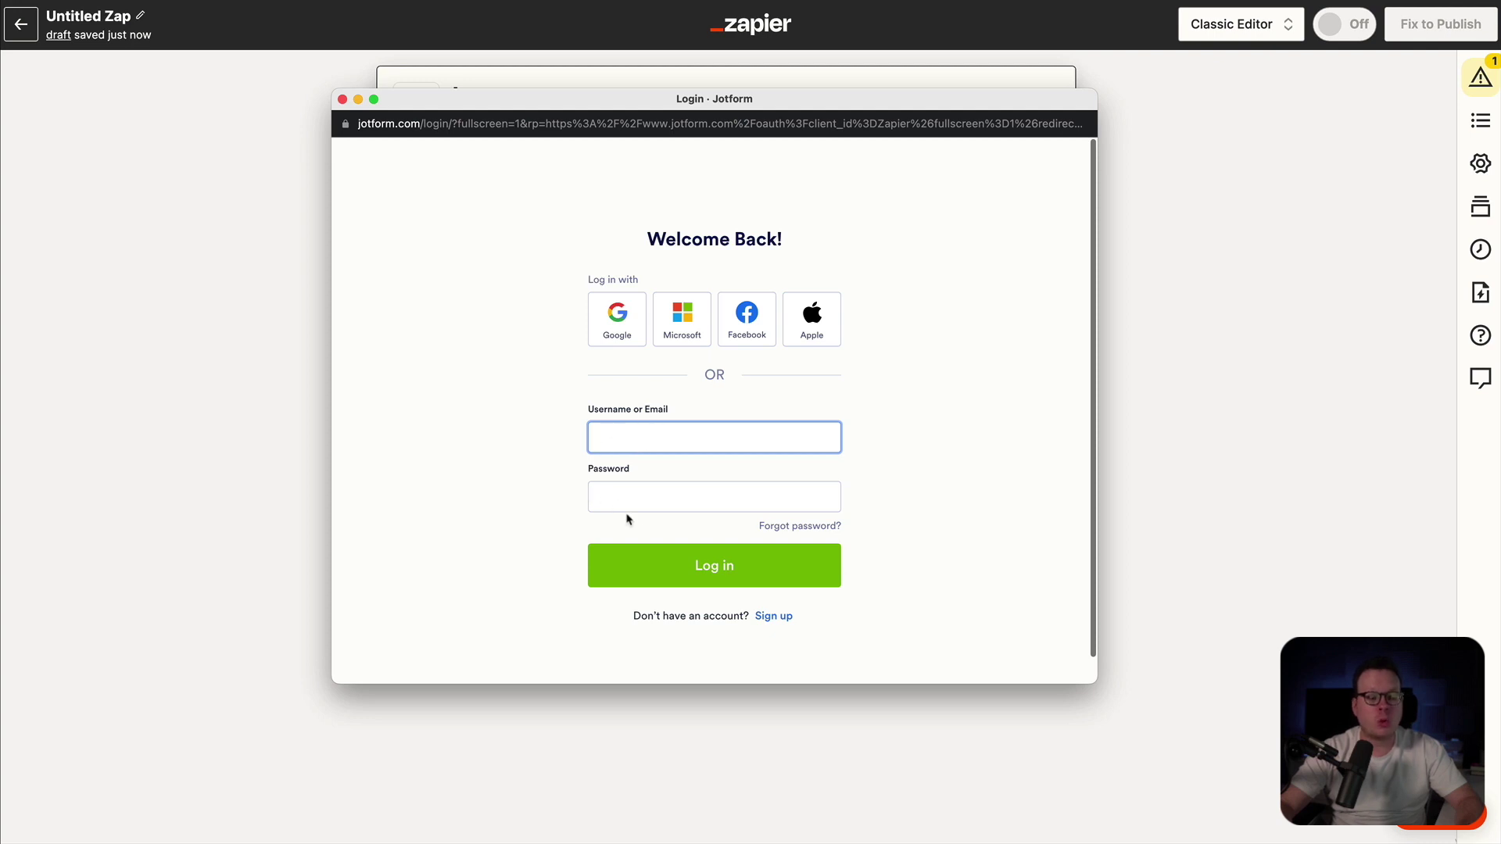
{"action": "left_click", "coordinate": [666, 576]}
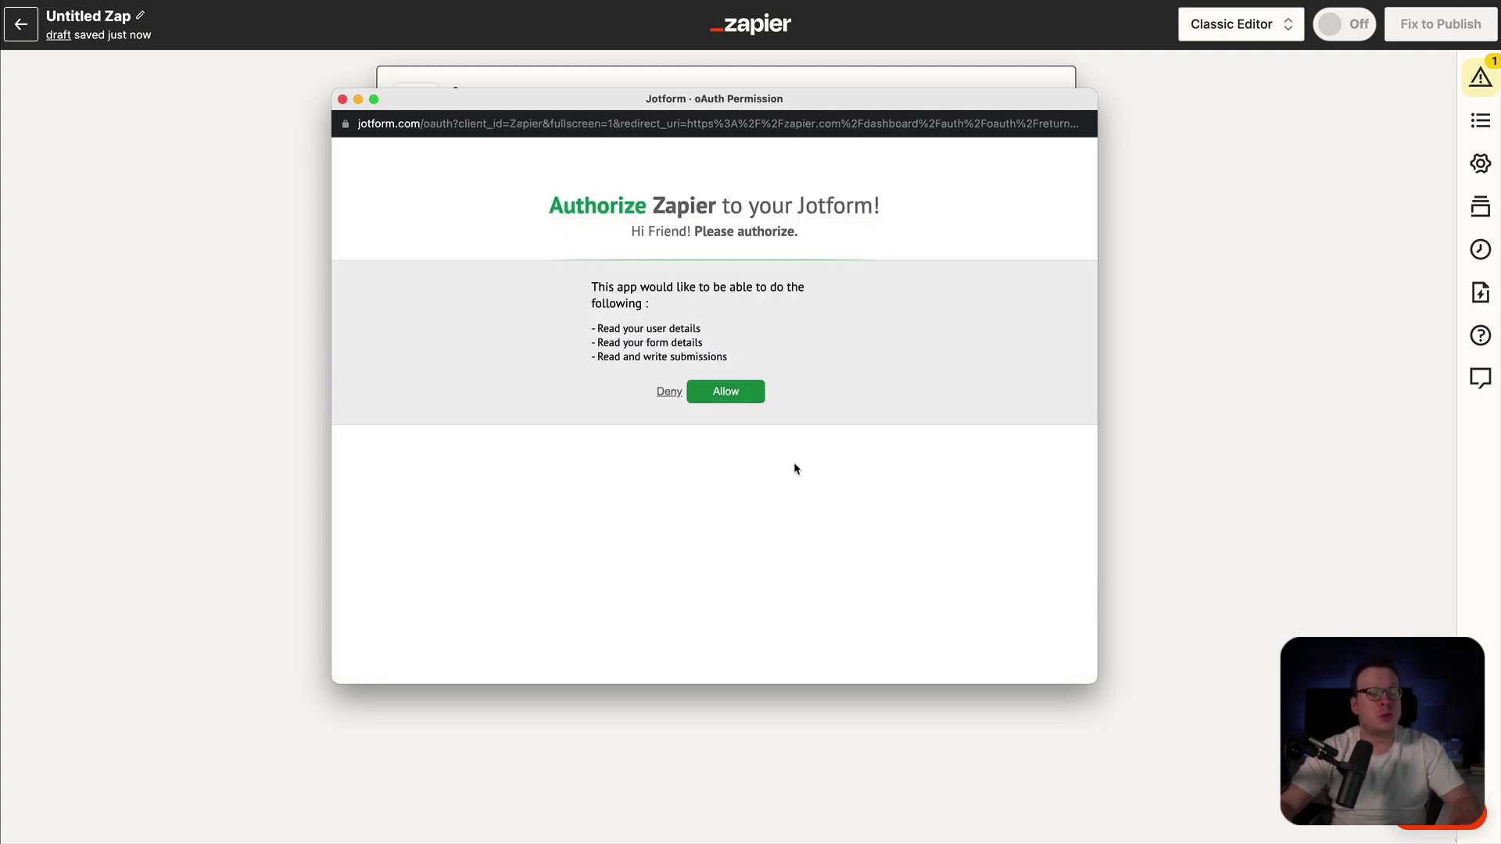
{"action": "left_click", "coordinate": [737, 397]}
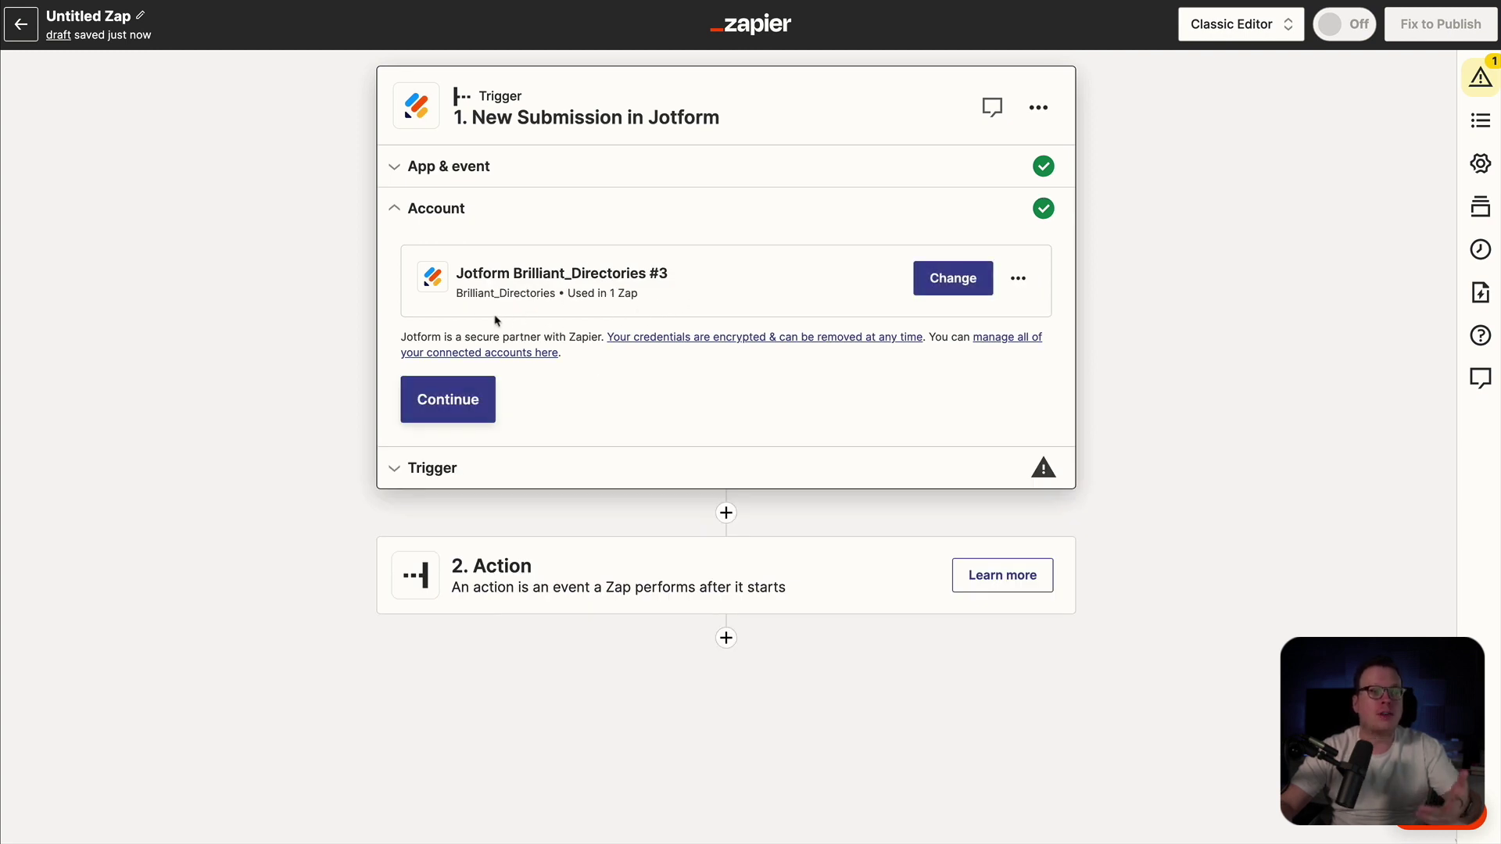
- Set the trigger form to New User Sign Up, test it, and continue with the sample submission
{"action": "left_click", "coordinate": [456, 398]}
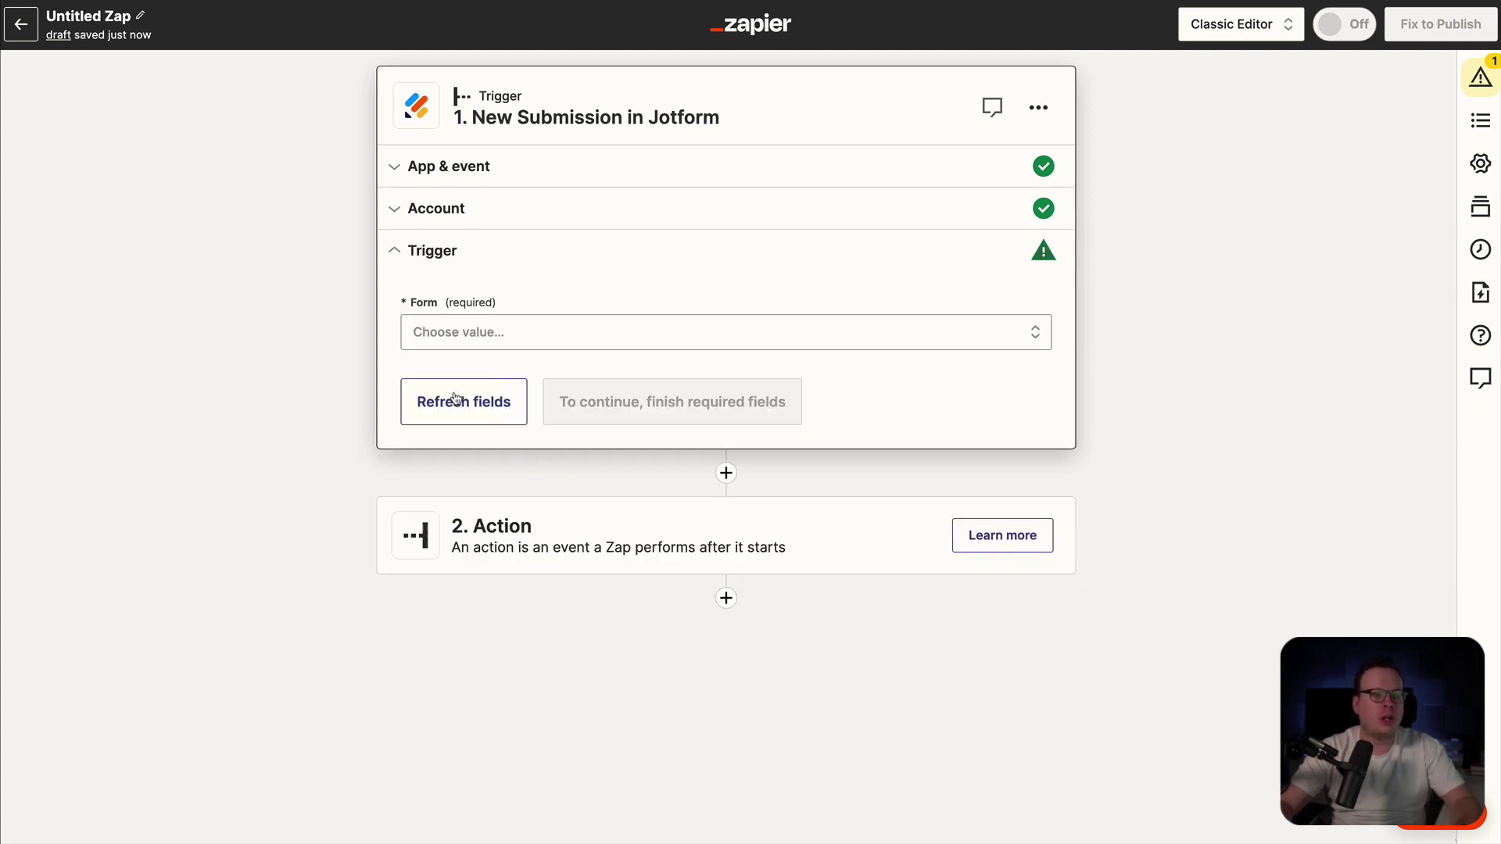
{"action": "left_click", "coordinate": [489, 336]}
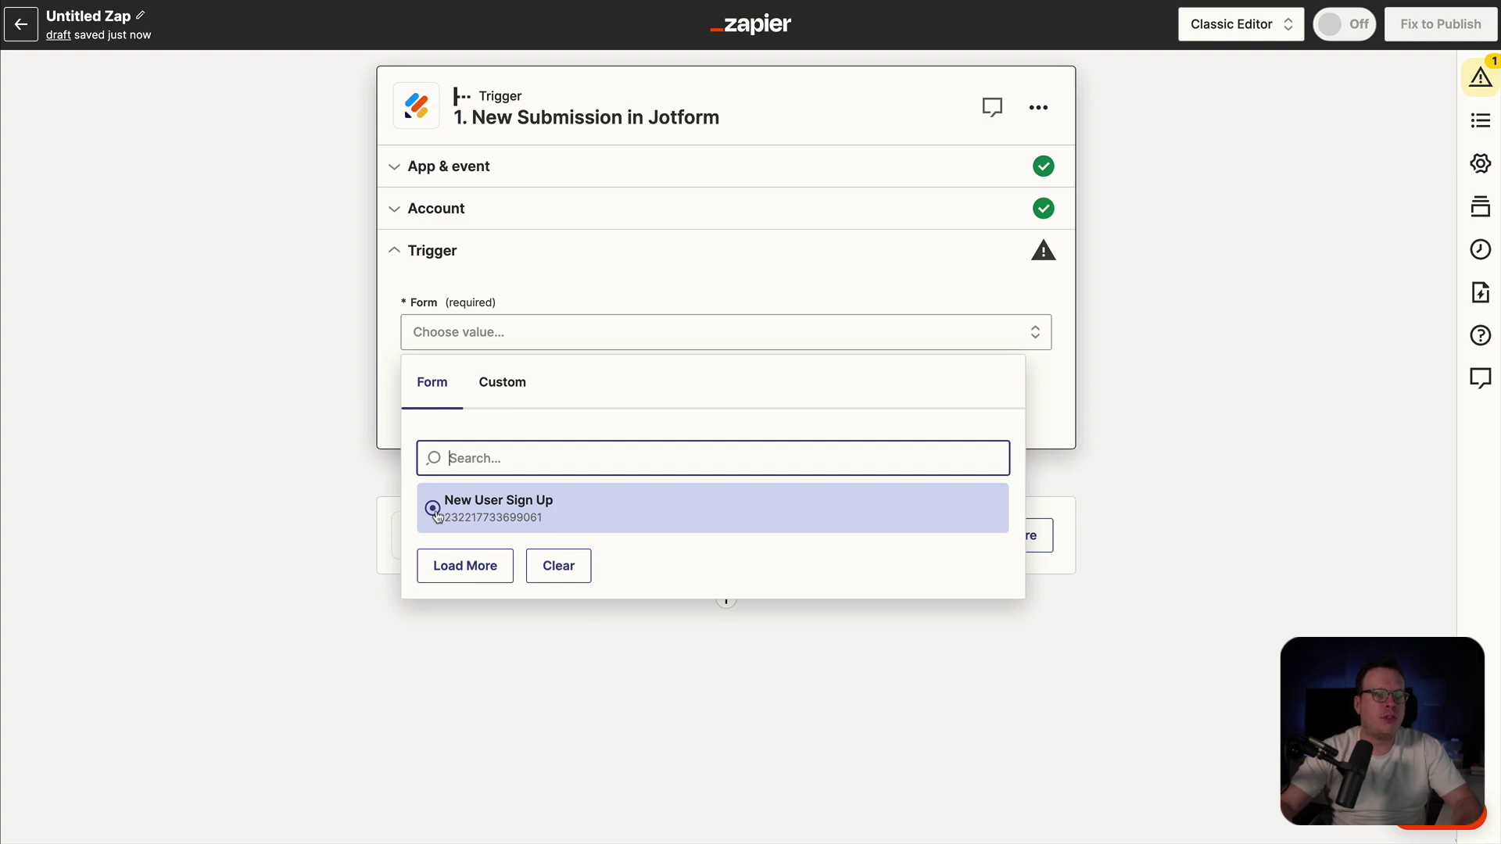
{"action": "left_click", "coordinate": [436, 512]}
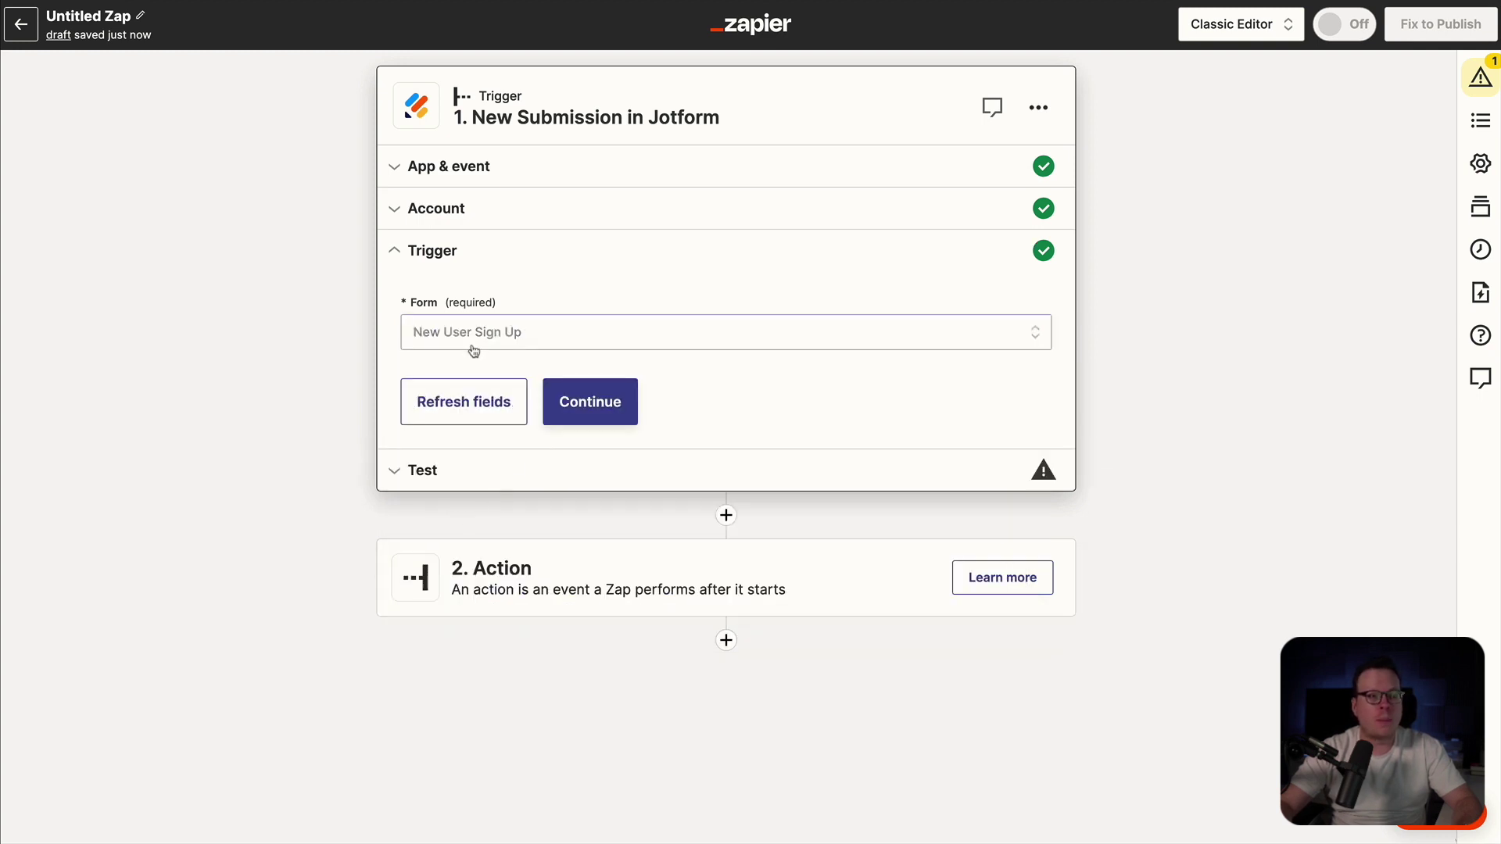
{"action": "left_click", "coordinate": [575, 405]}
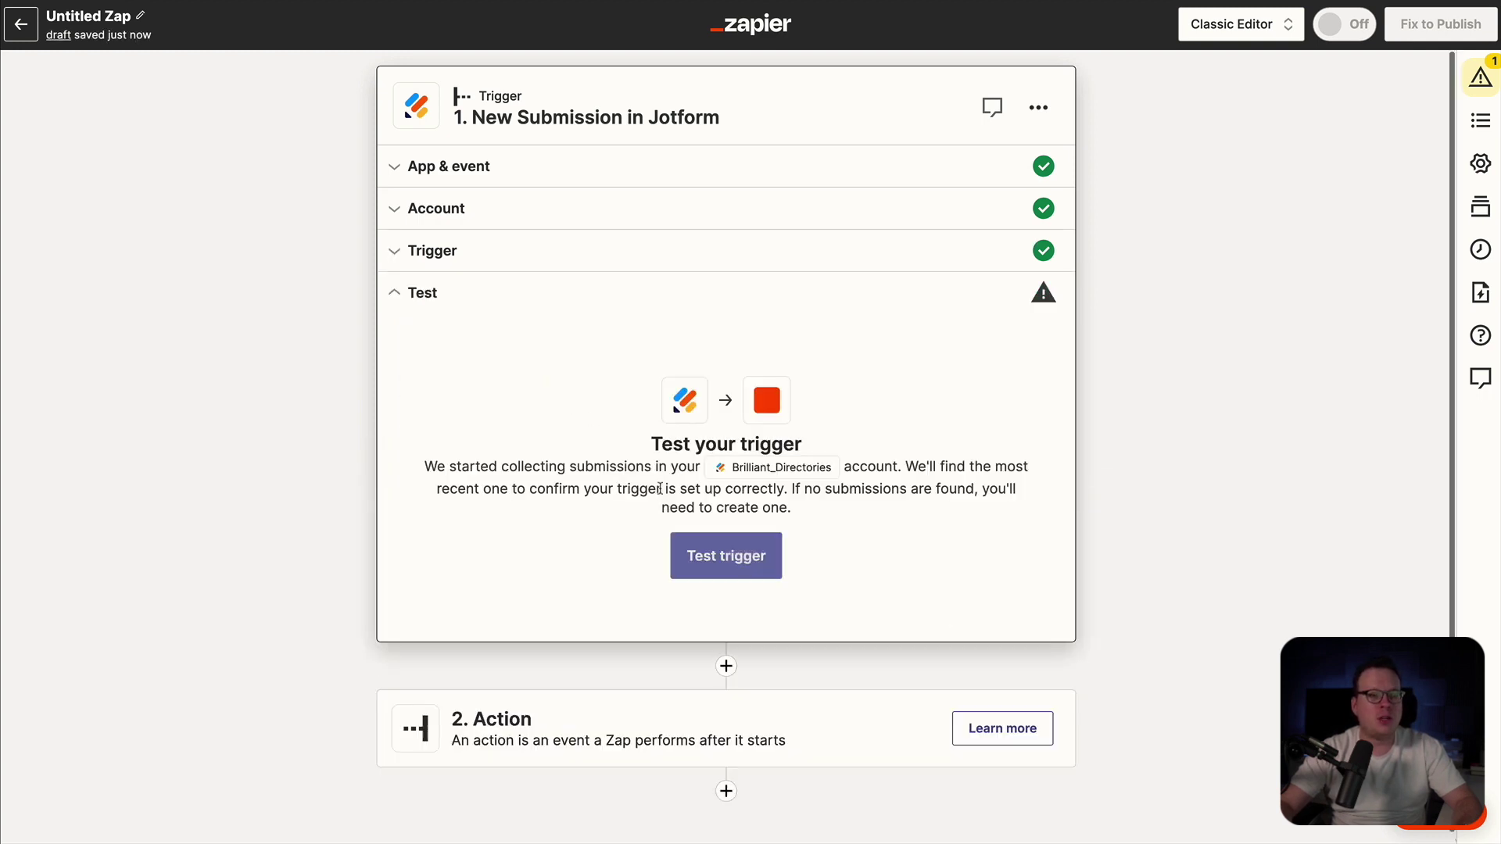
{"action": "left_click", "coordinate": [710, 558]}
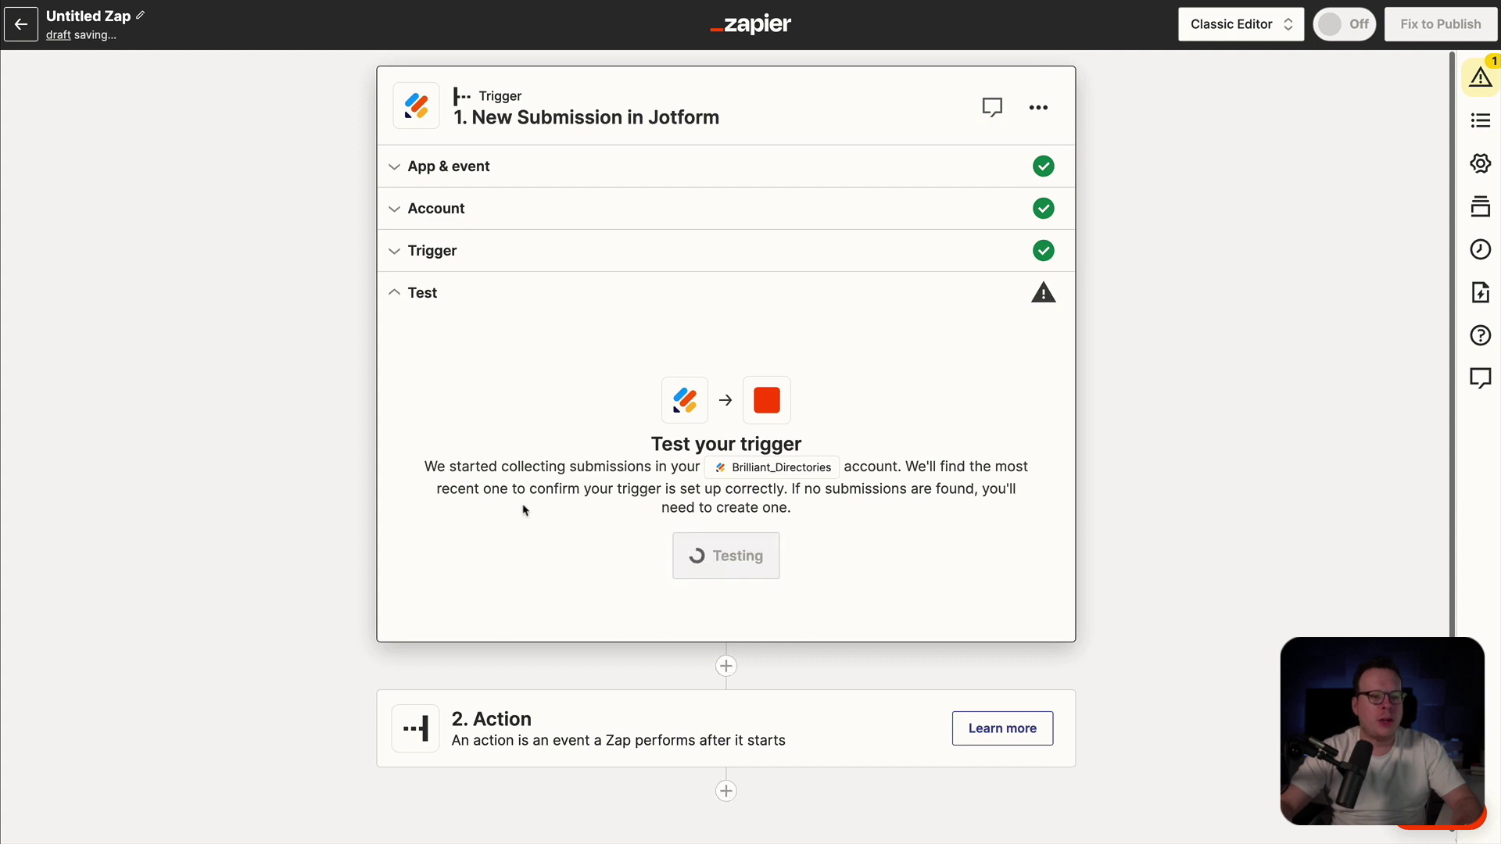
{"action": "scroll", "coordinate": [641, 399], "scroll_direction": "down", "scroll_amount": 1}
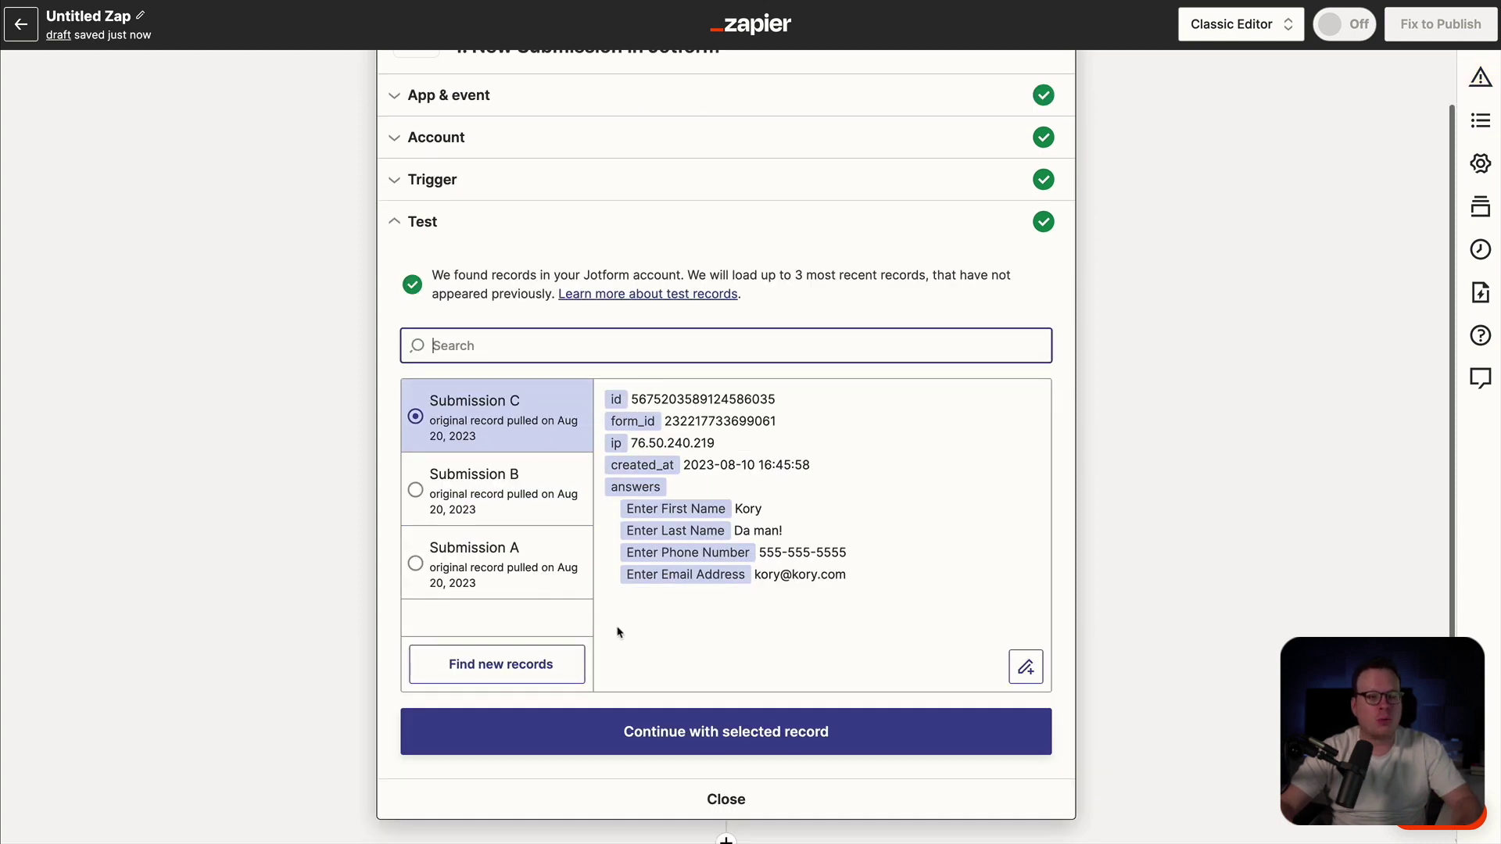
{"action": "left_click", "coordinate": [660, 735]}
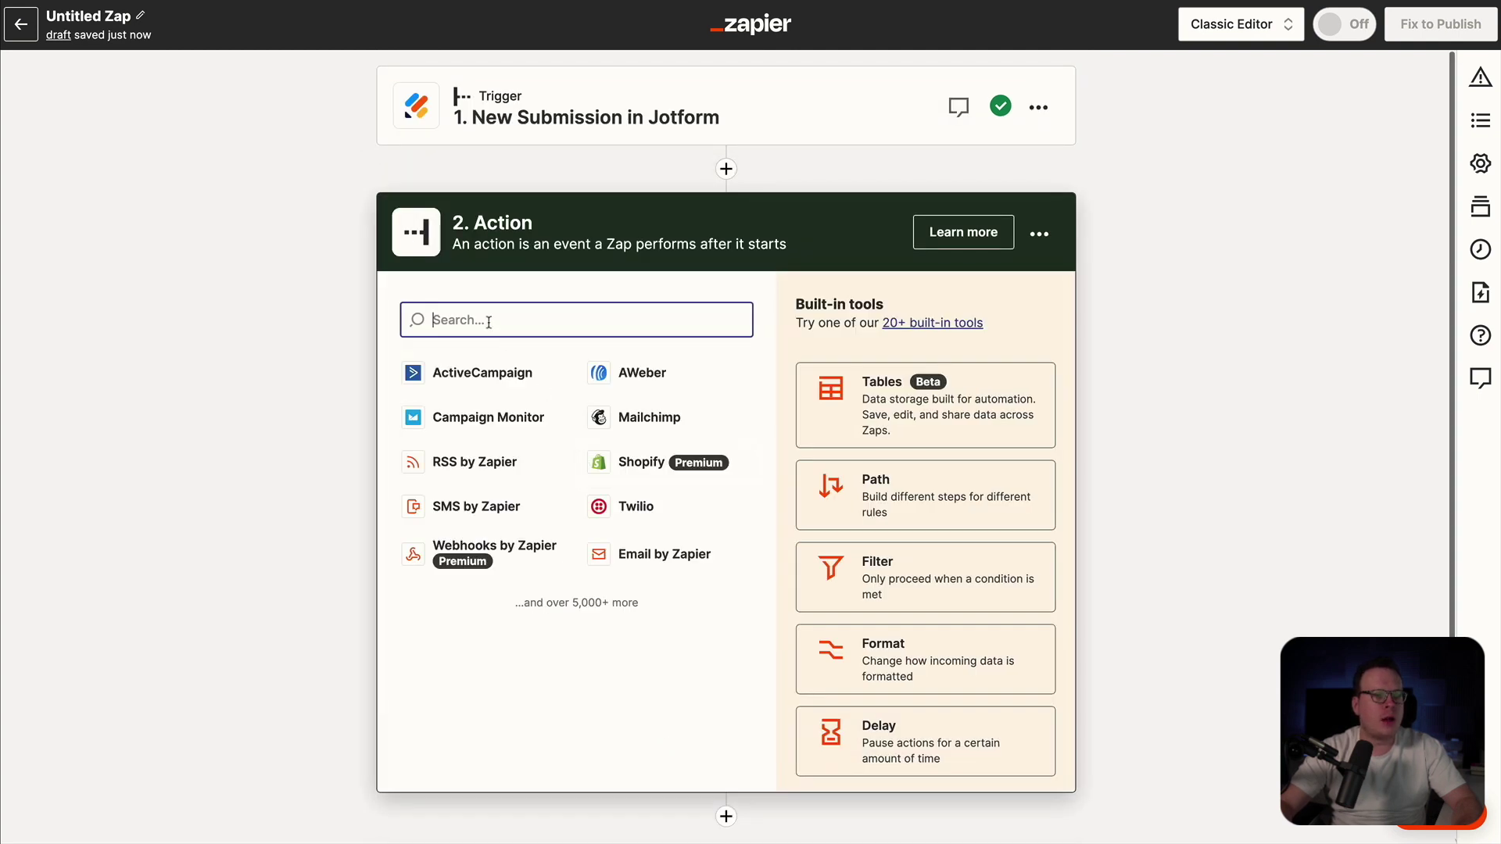
- Choose Brilliant Directories as the action app with the Create User event
{"action": "type", "text": "brill"}
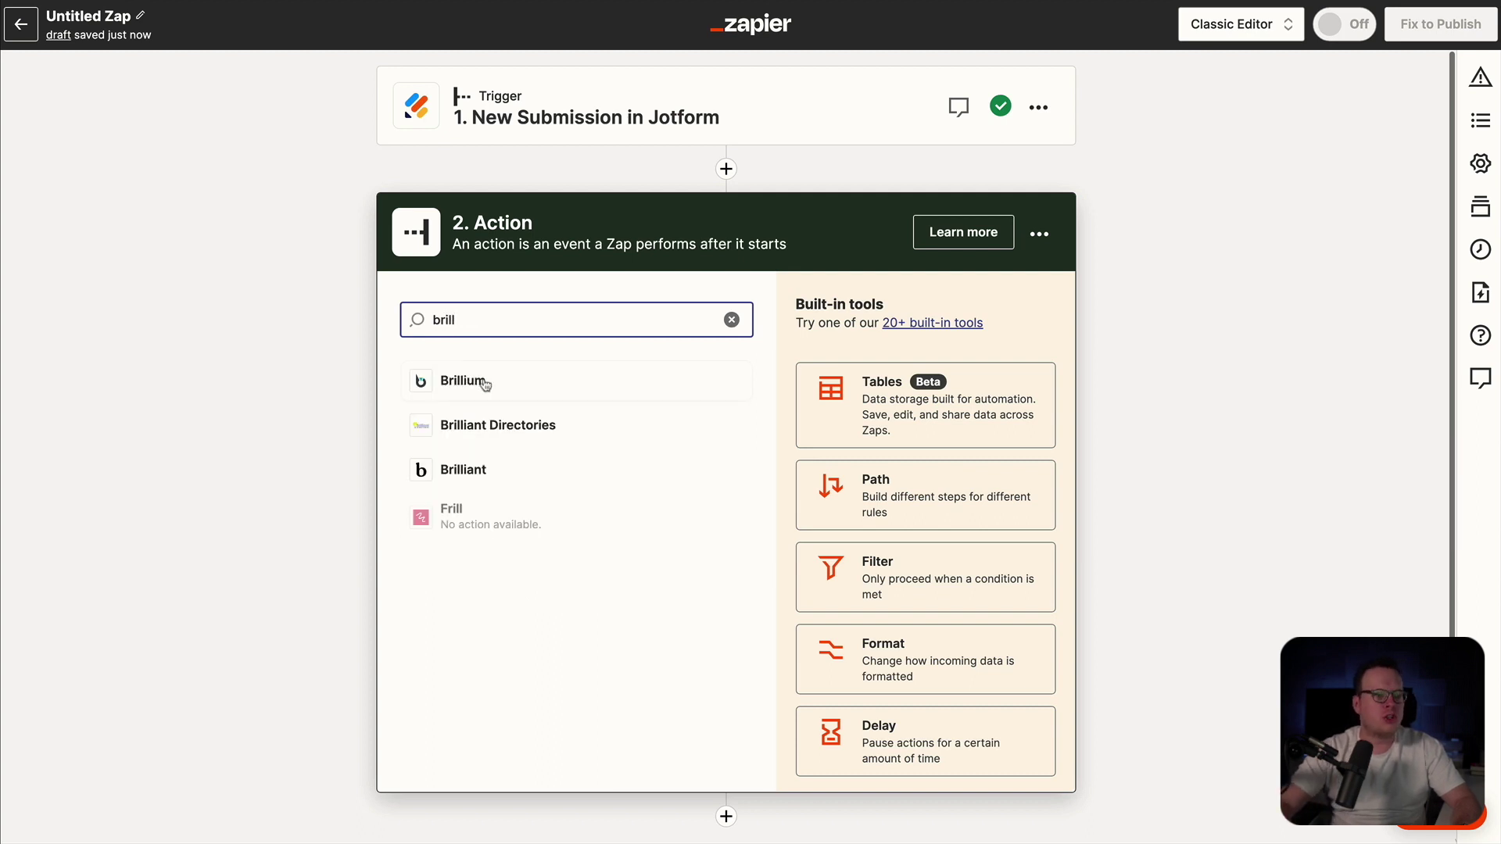
{"action": "left_click", "coordinate": [486, 425]}
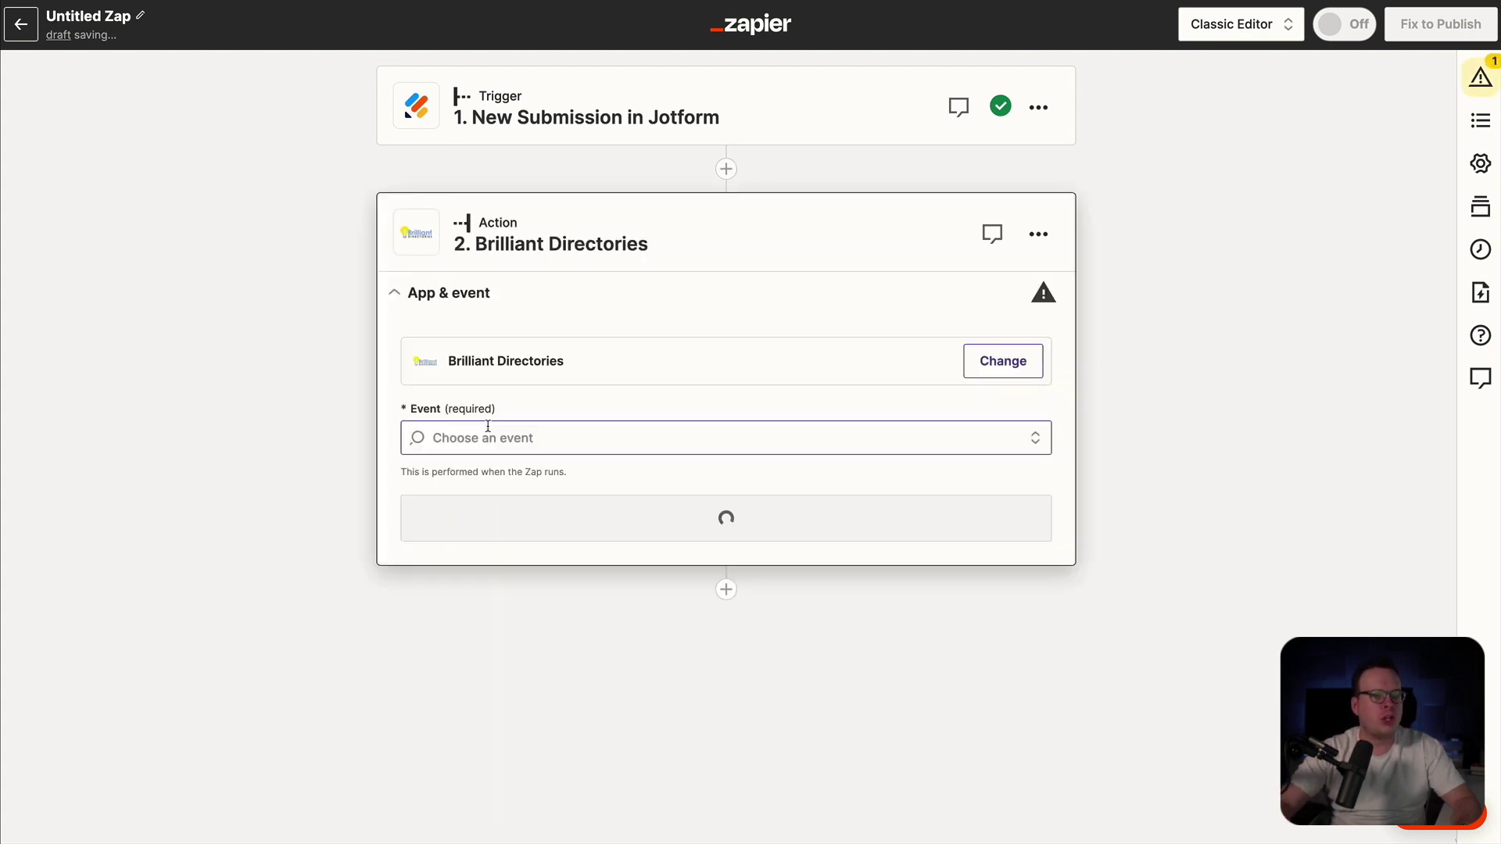
{"action": "left_click", "coordinate": [536, 439]}
{"action": "scroll", "coordinate": [627, 660], "scroll_direction": "down", "scroll_amount": 4}
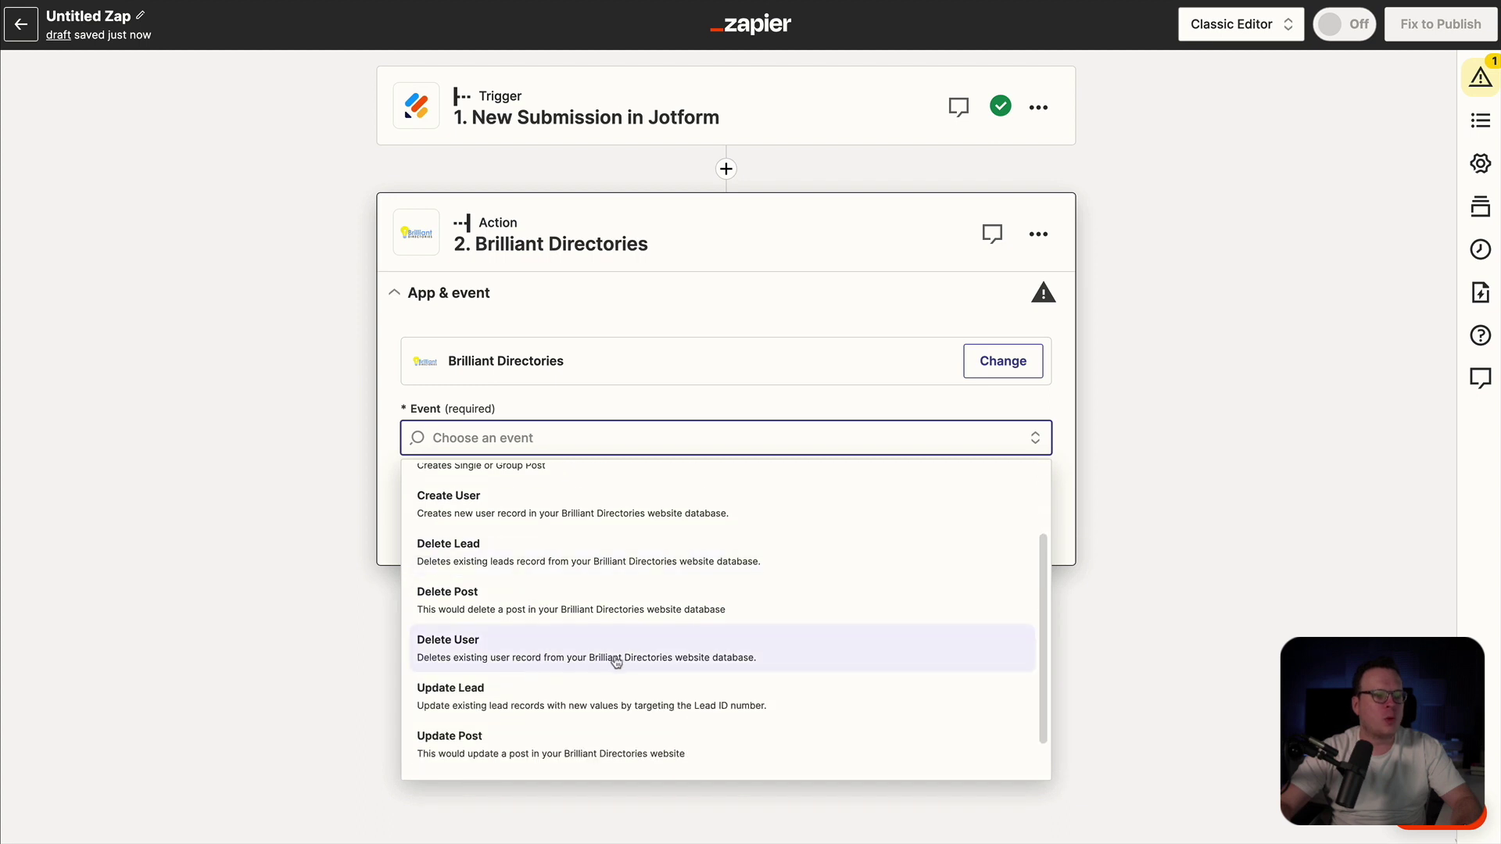
{"action": "scroll", "coordinate": [626, 660], "scroll_direction": "up", "scroll_amount": 2}
{"action": "scroll", "coordinate": [626, 660], "scroll_direction": "up", "scroll_amount": 1}
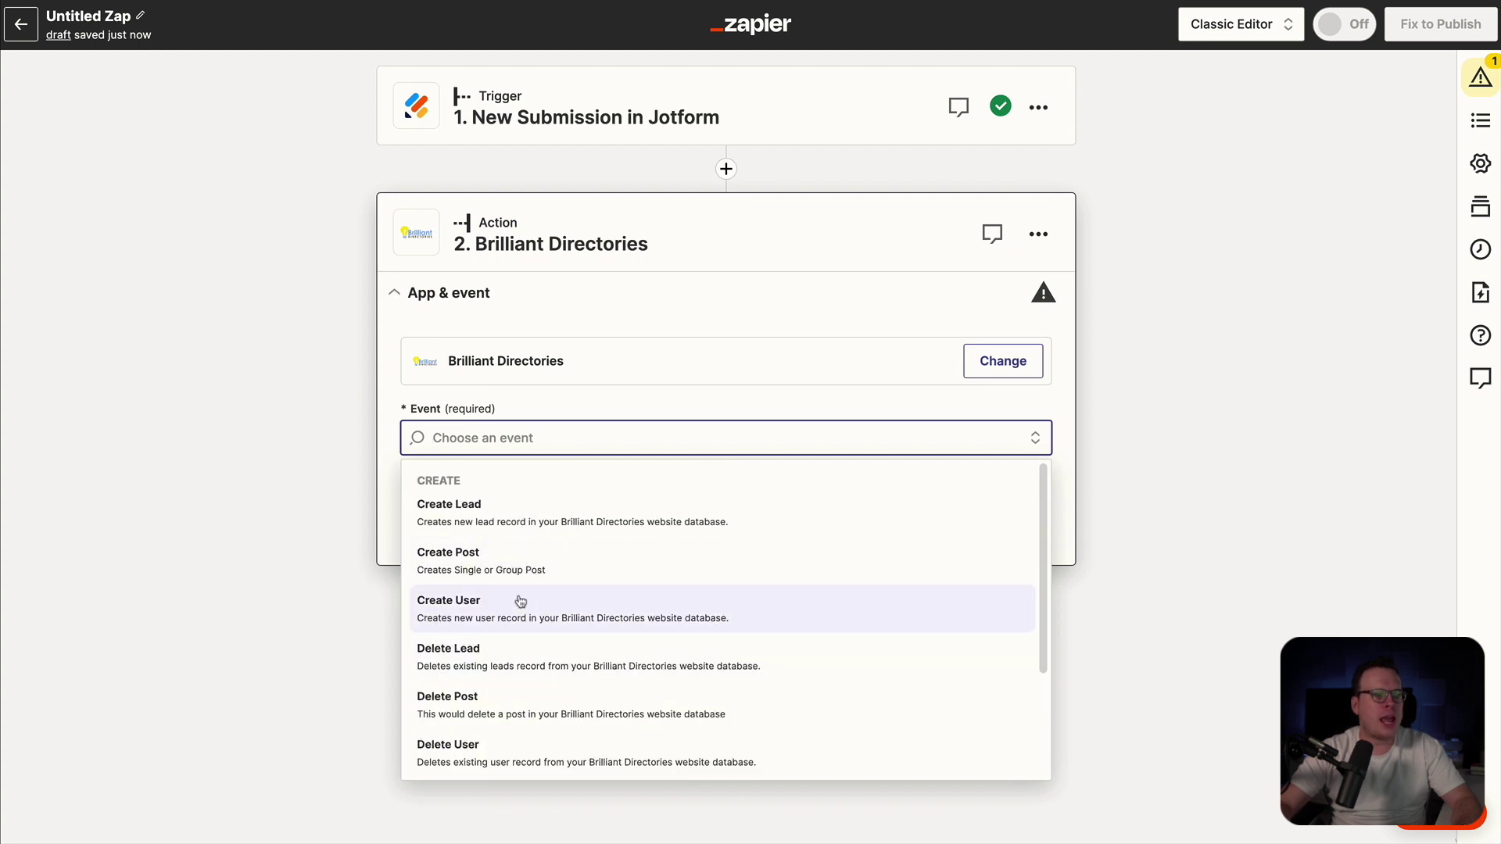
{"action": "left_click", "coordinate": [524, 613]}
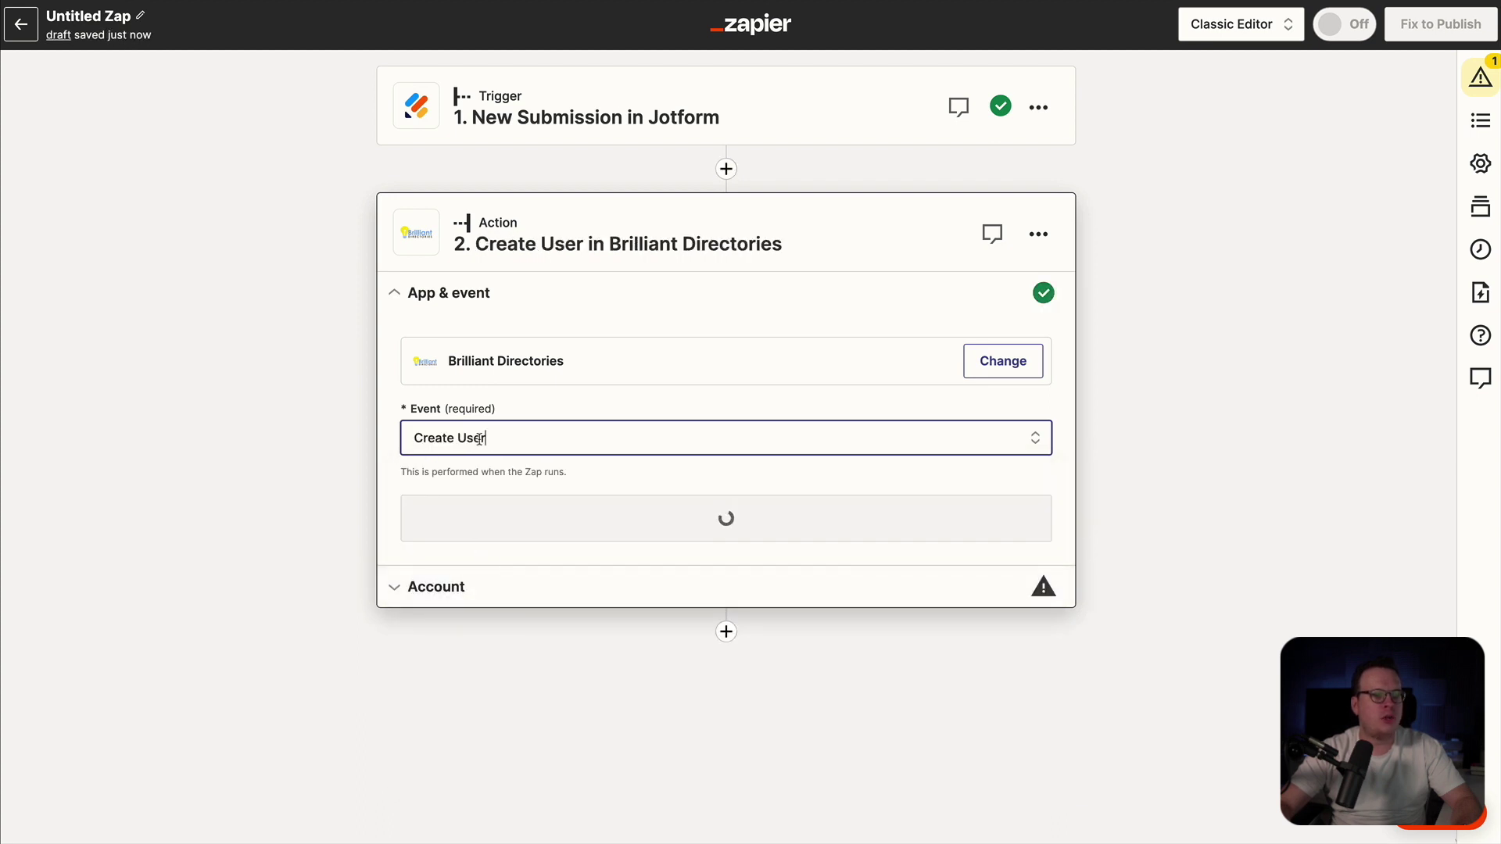
- Confirm the Create User event and begin connecting a new Brilliant Directories account
{"action": "left_click", "coordinate": [629, 519]}
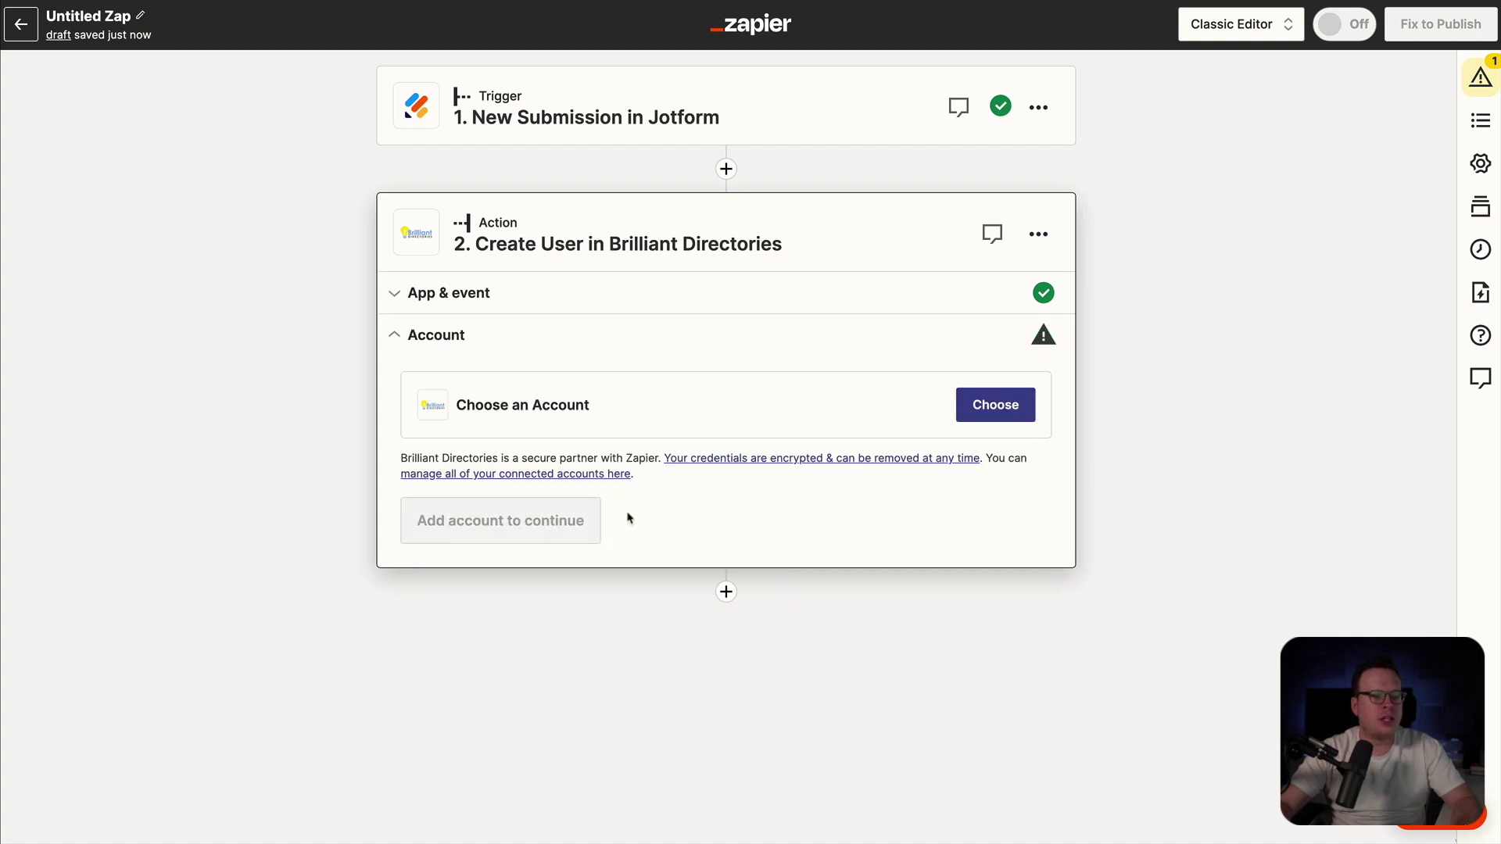
{"action": "left_click", "coordinate": [986, 405]}
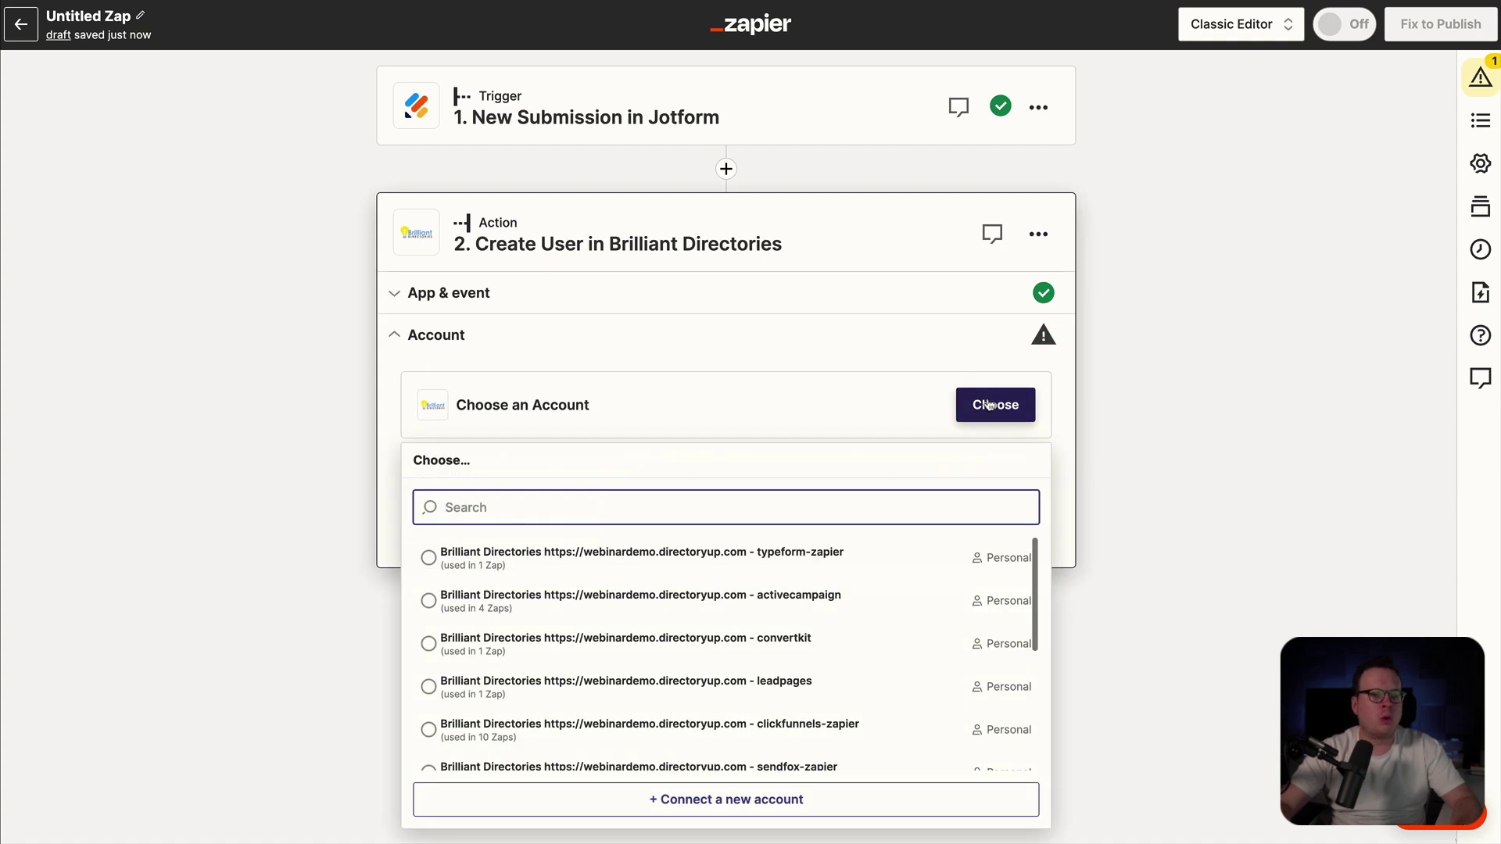
{"action": "left_click", "coordinate": [692, 801]}
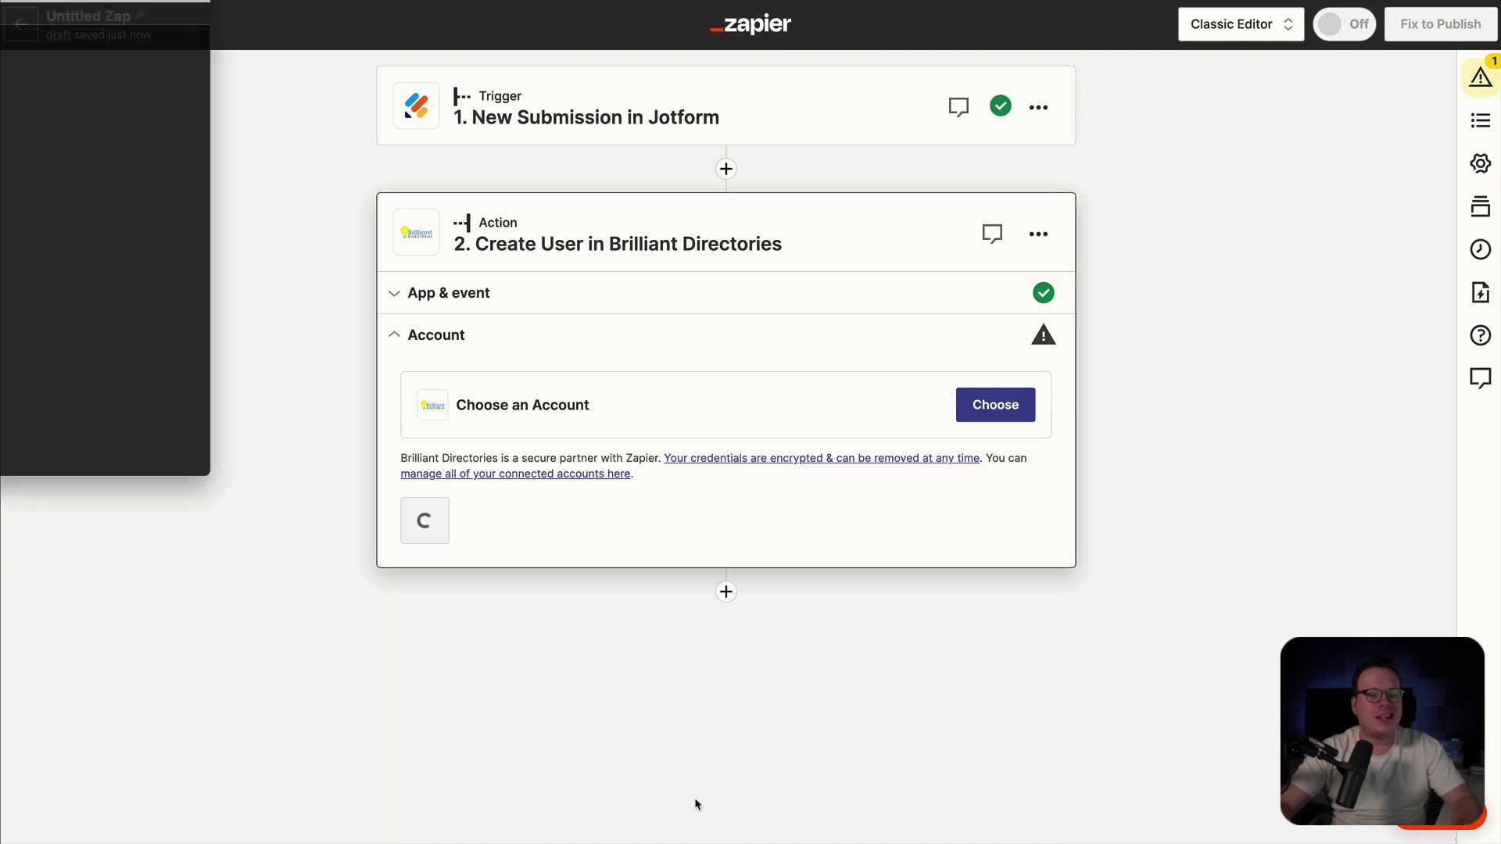
{"action": "left_click_drag", "start_coordinate": [1, 16], "coordinate": [836, 129]}
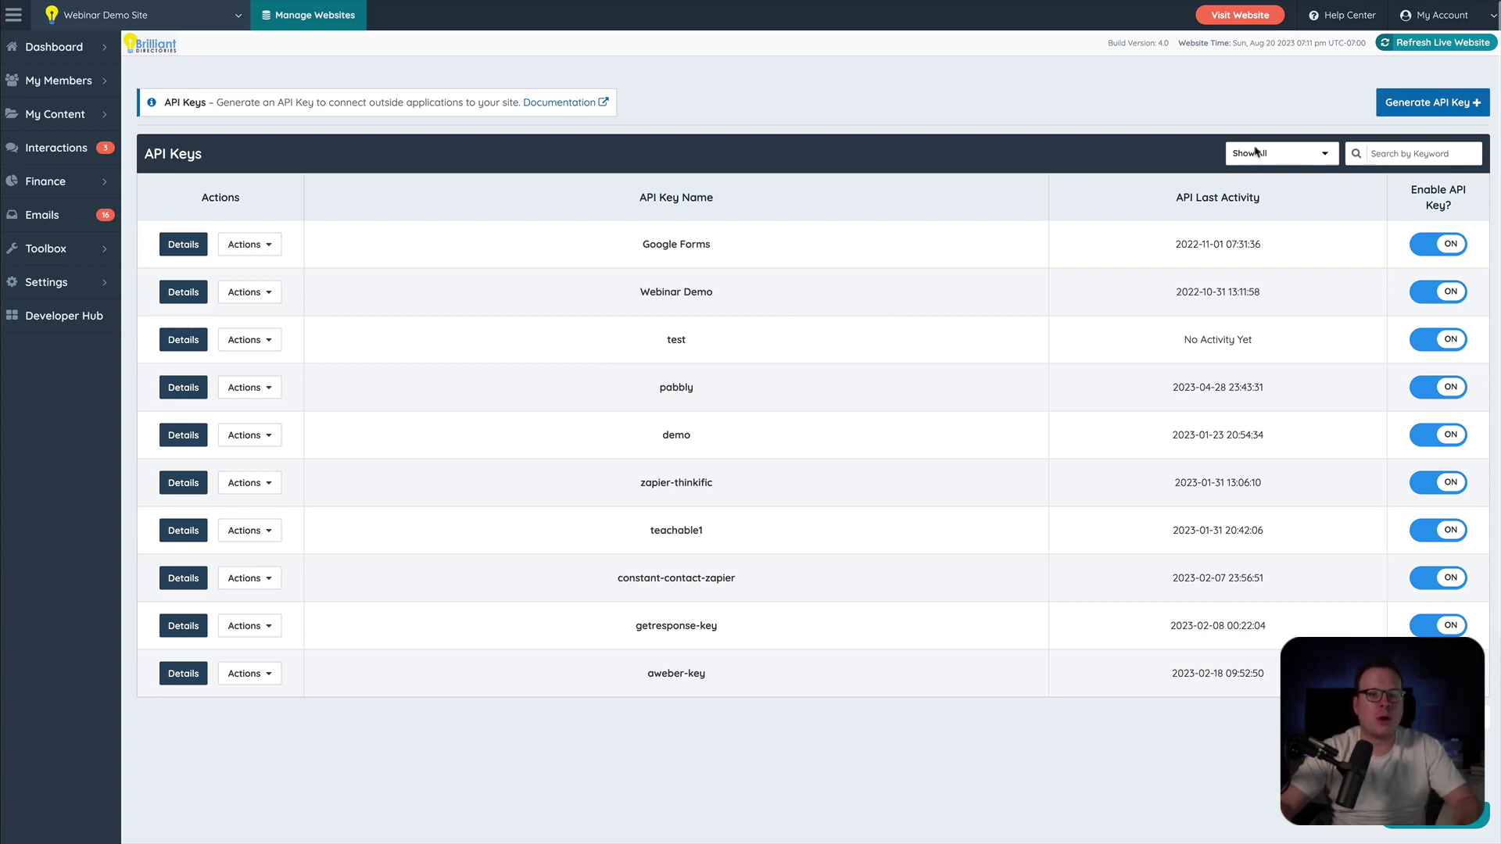
- Generate a Brilliant Directories API key nicknamed 'Jotform-zapier' and copy its token
{"action": "left_click", "coordinate": [1428, 102]}
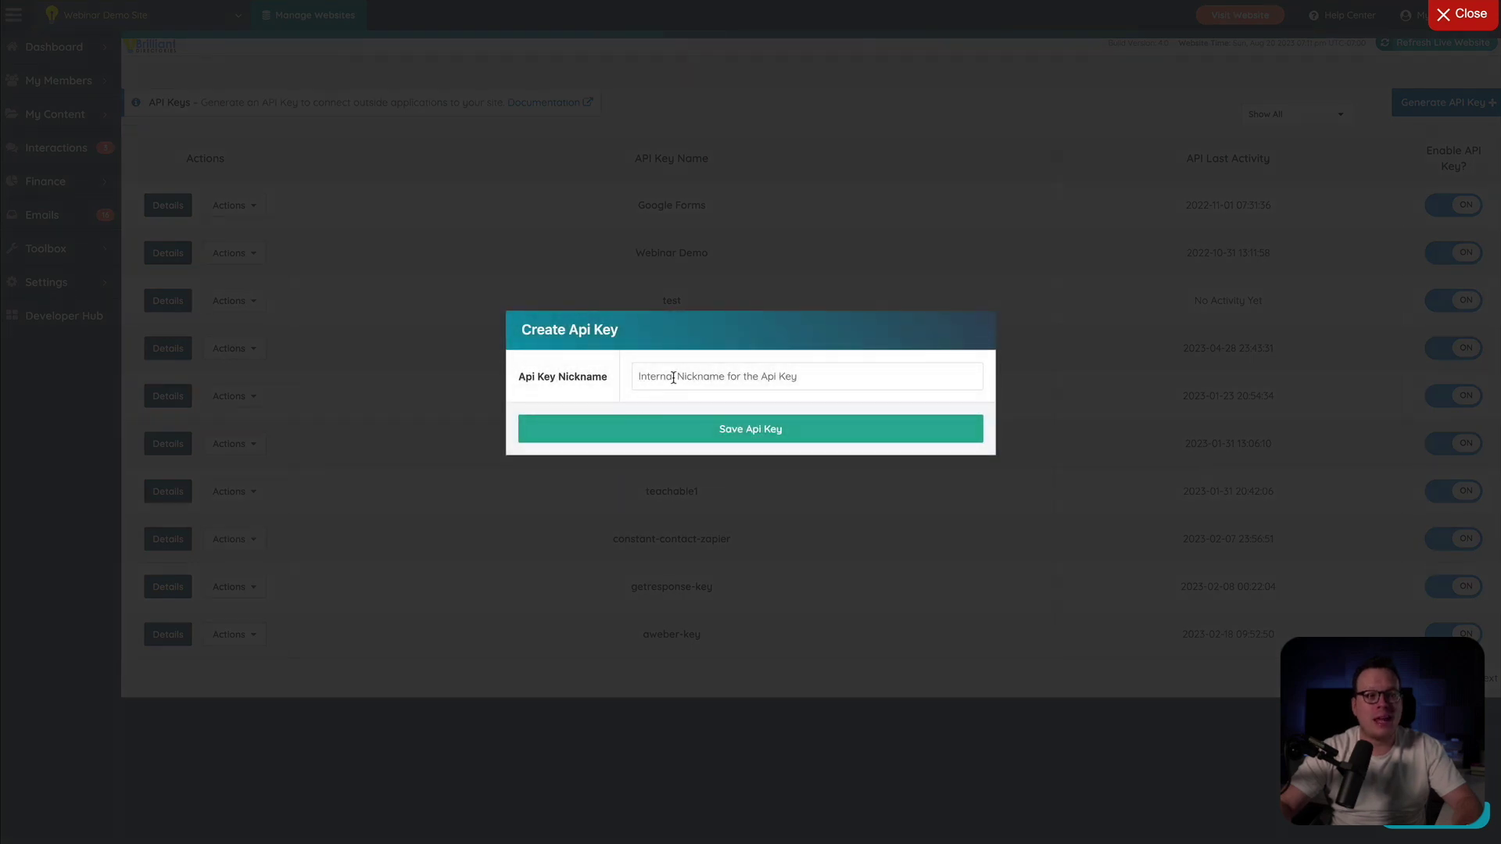
{"action": "left_click", "coordinate": [673, 378]}
{"action": "type", "text": "Jotform"}
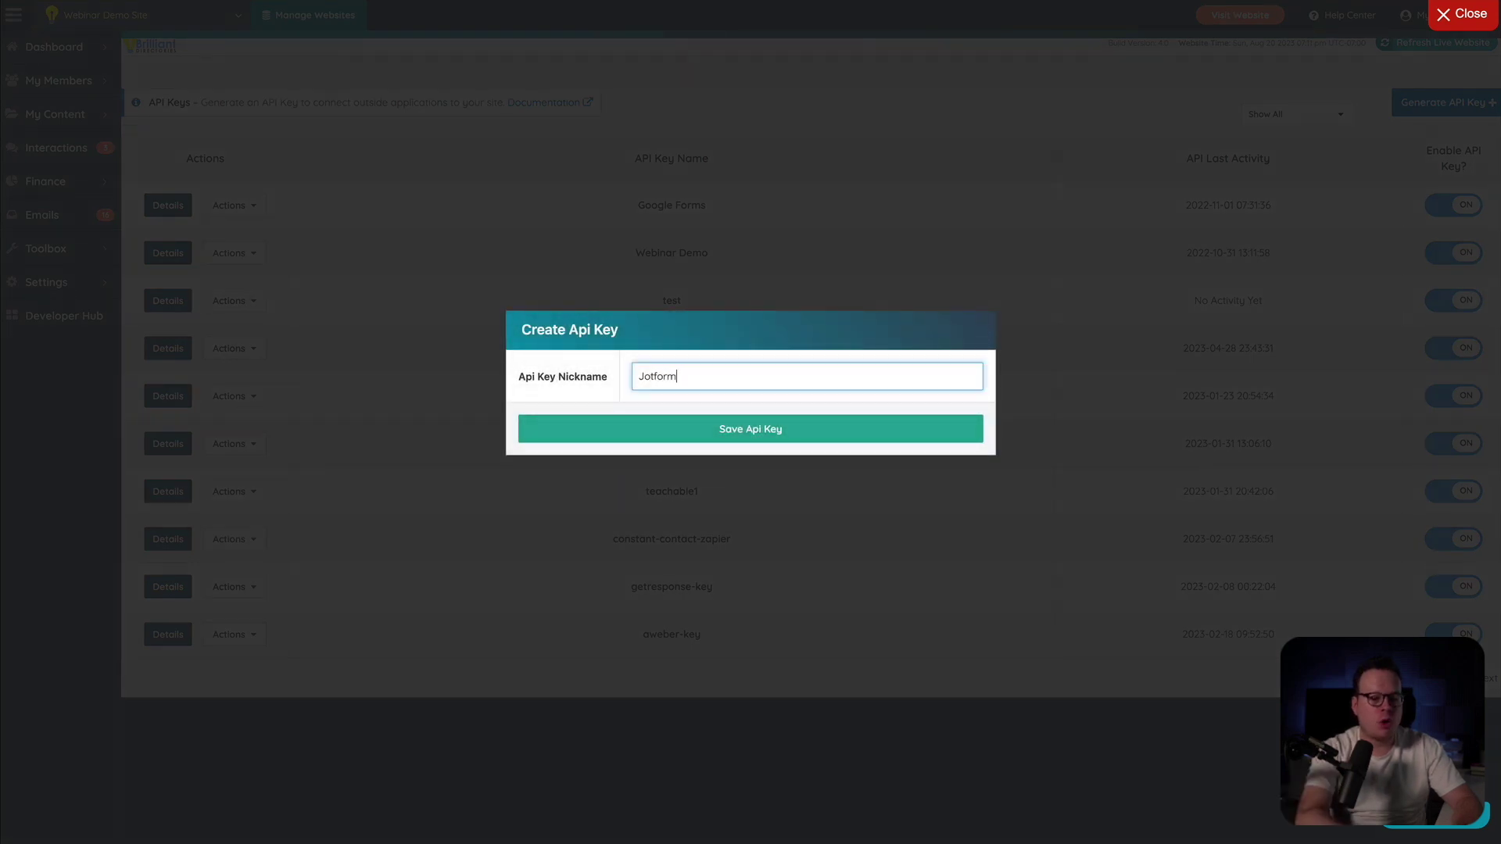
{"action": "type", "text": "-zapier"}
{"action": "left_click", "coordinate": [713, 442]}
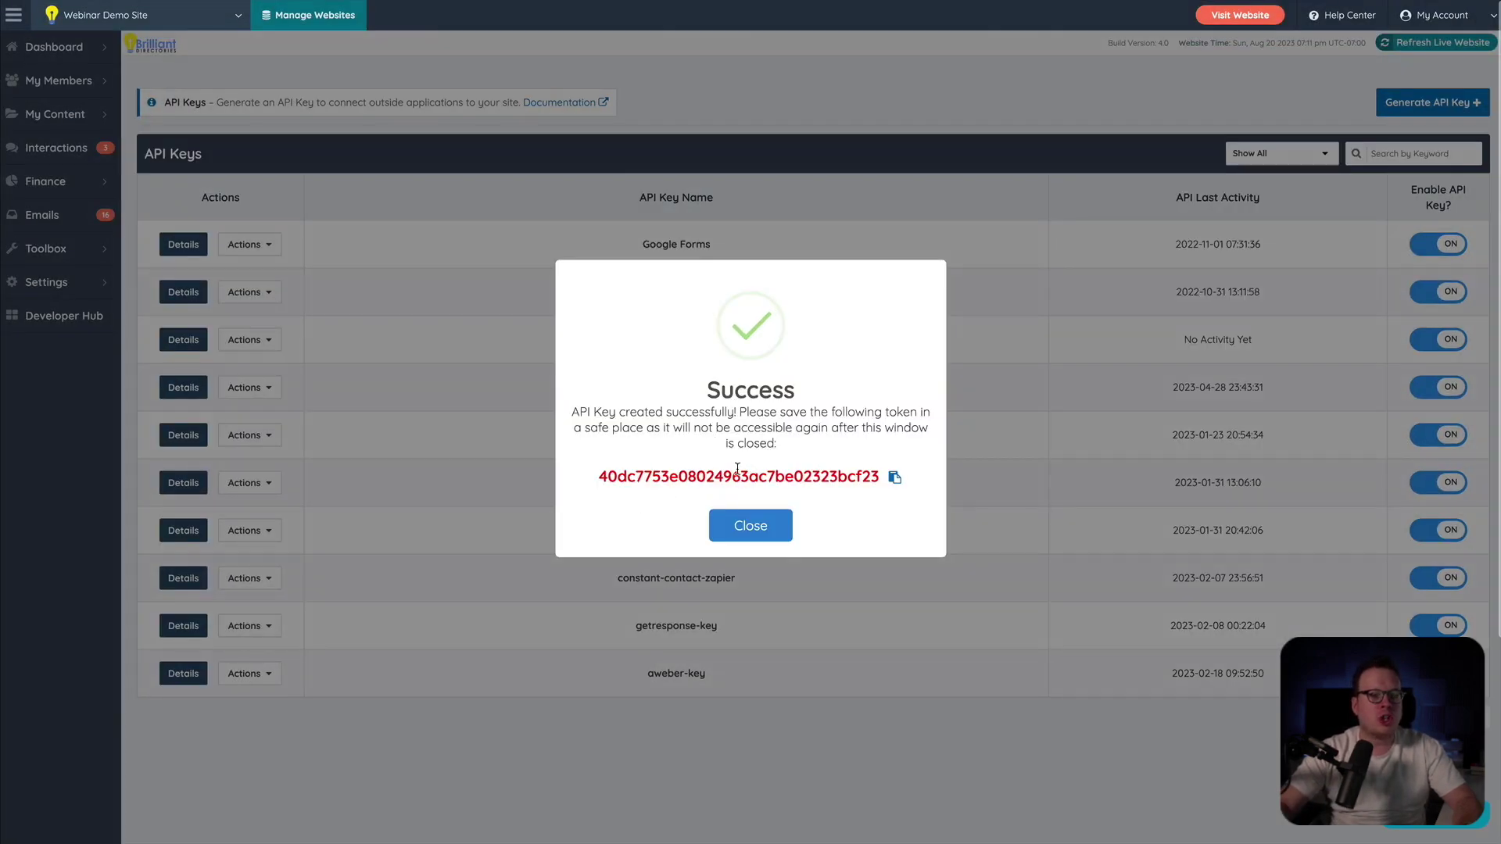
{"action": "left_click", "coordinate": [895, 479]}
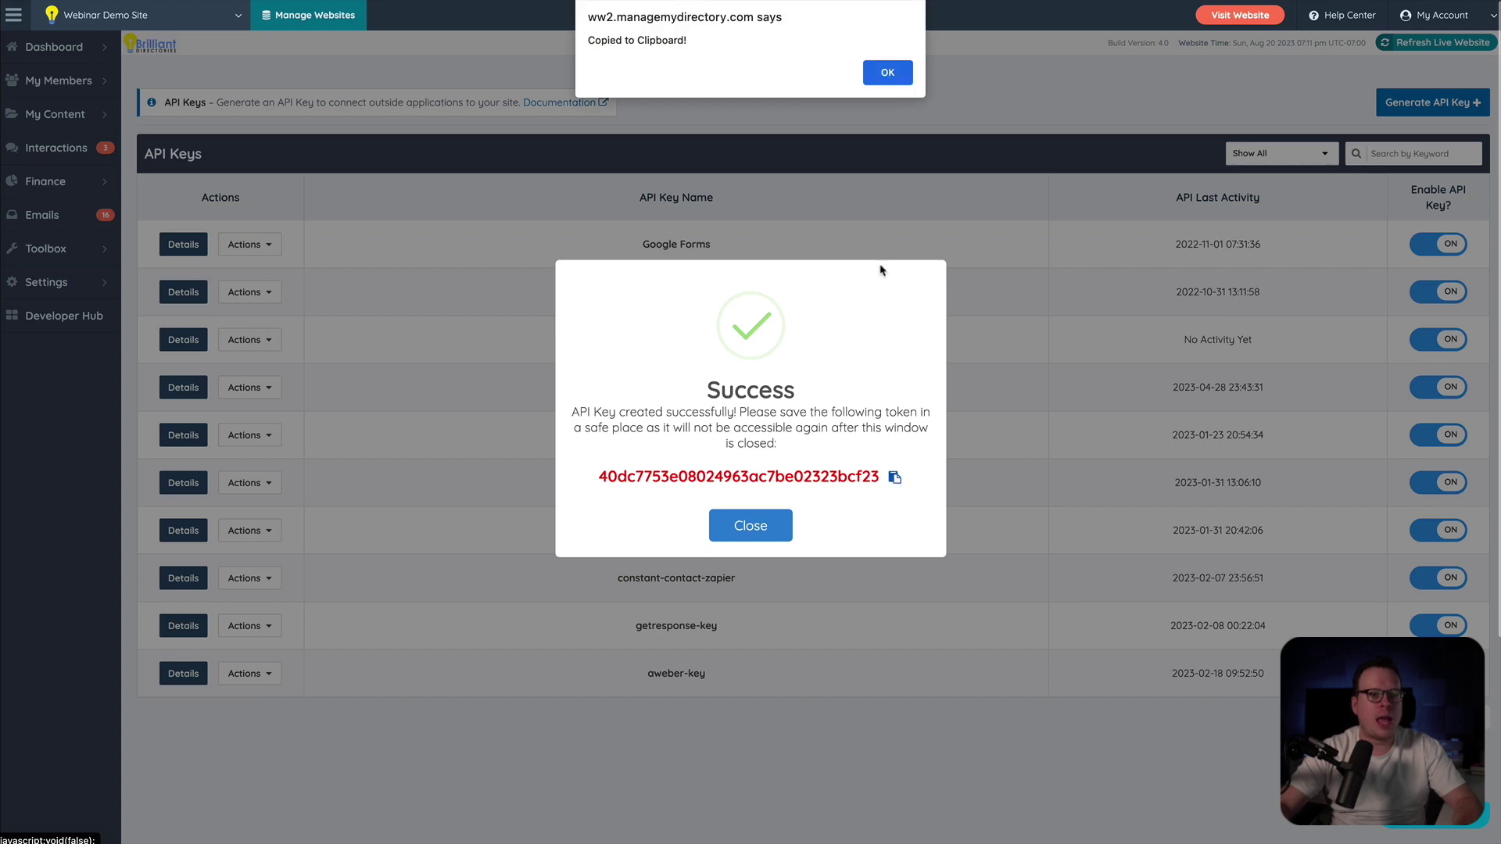
{"action": "left_click", "coordinate": [887, 72]}
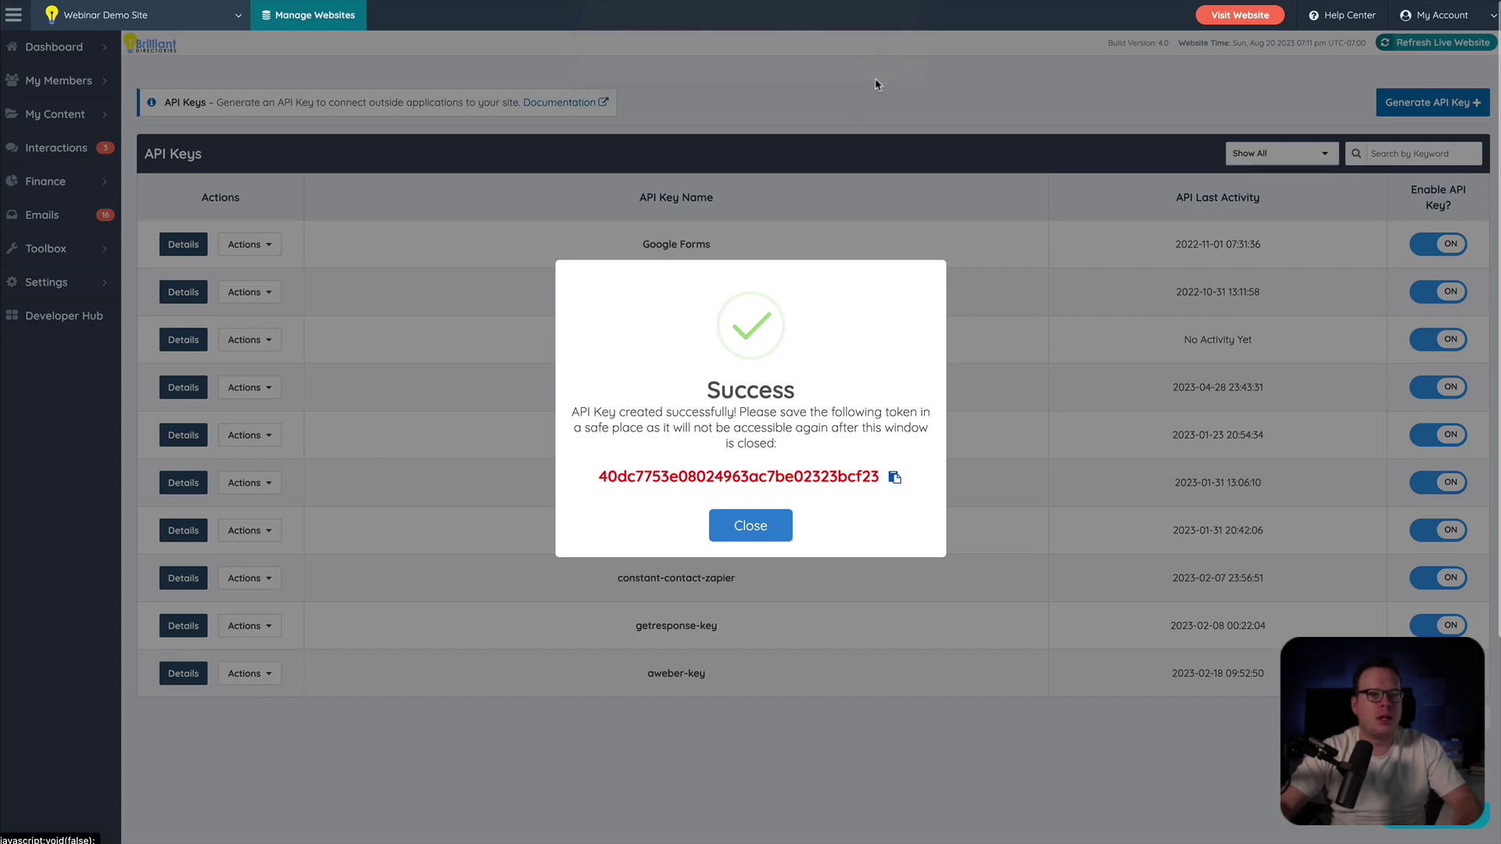
{"action": "left_click", "coordinate": [751, 525]}
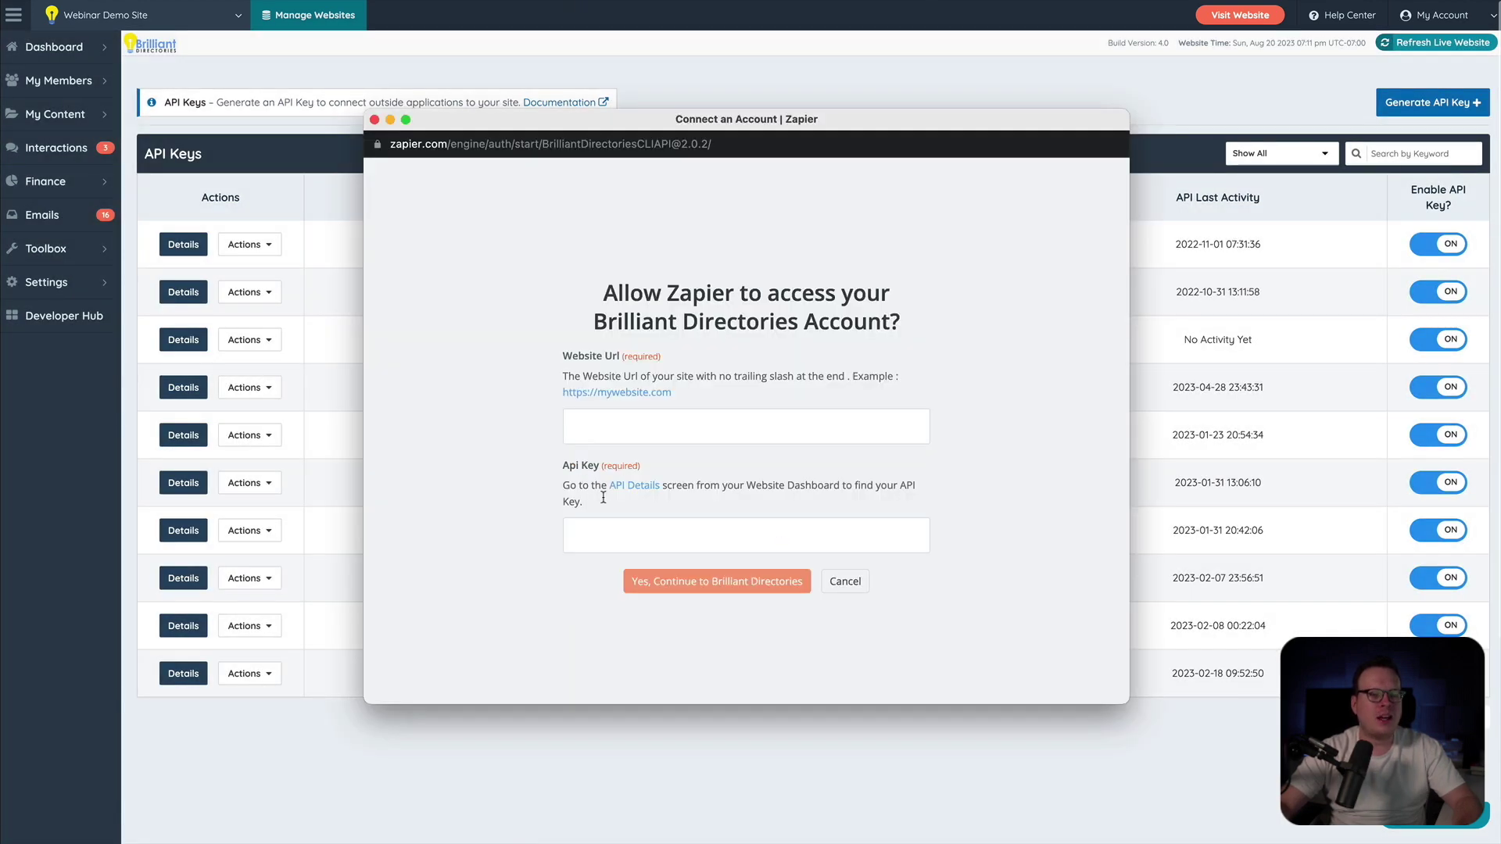
{"action": "left_click", "coordinate": [609, 529]}
{"action": "key", "text": "ctrl+v"}
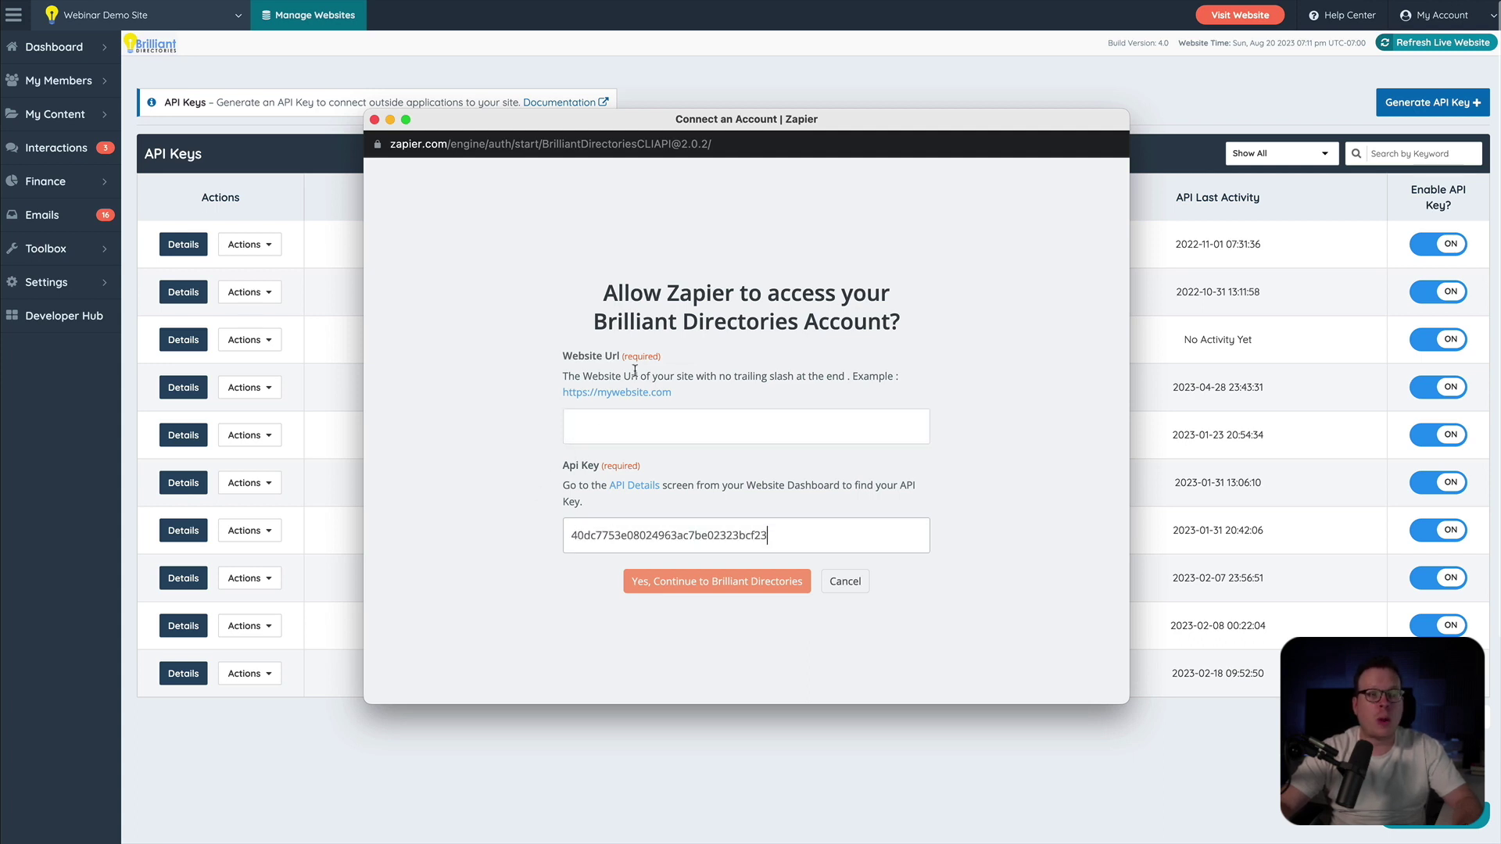
{"action": "left_click", "coordinate": [1175, 94]}
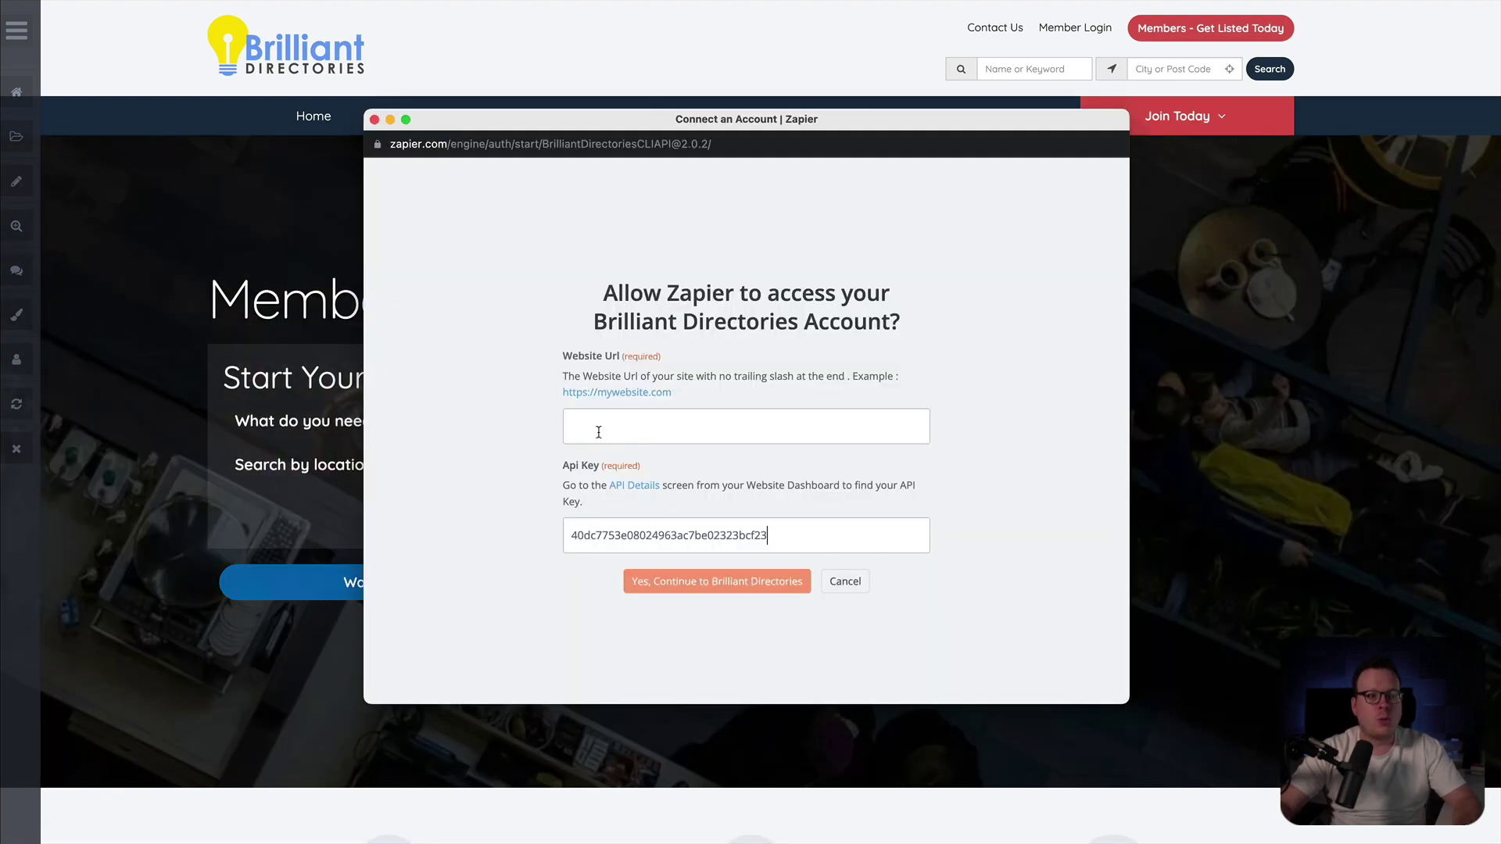
{"action": "left_click", "coordinate": [595, 432]}
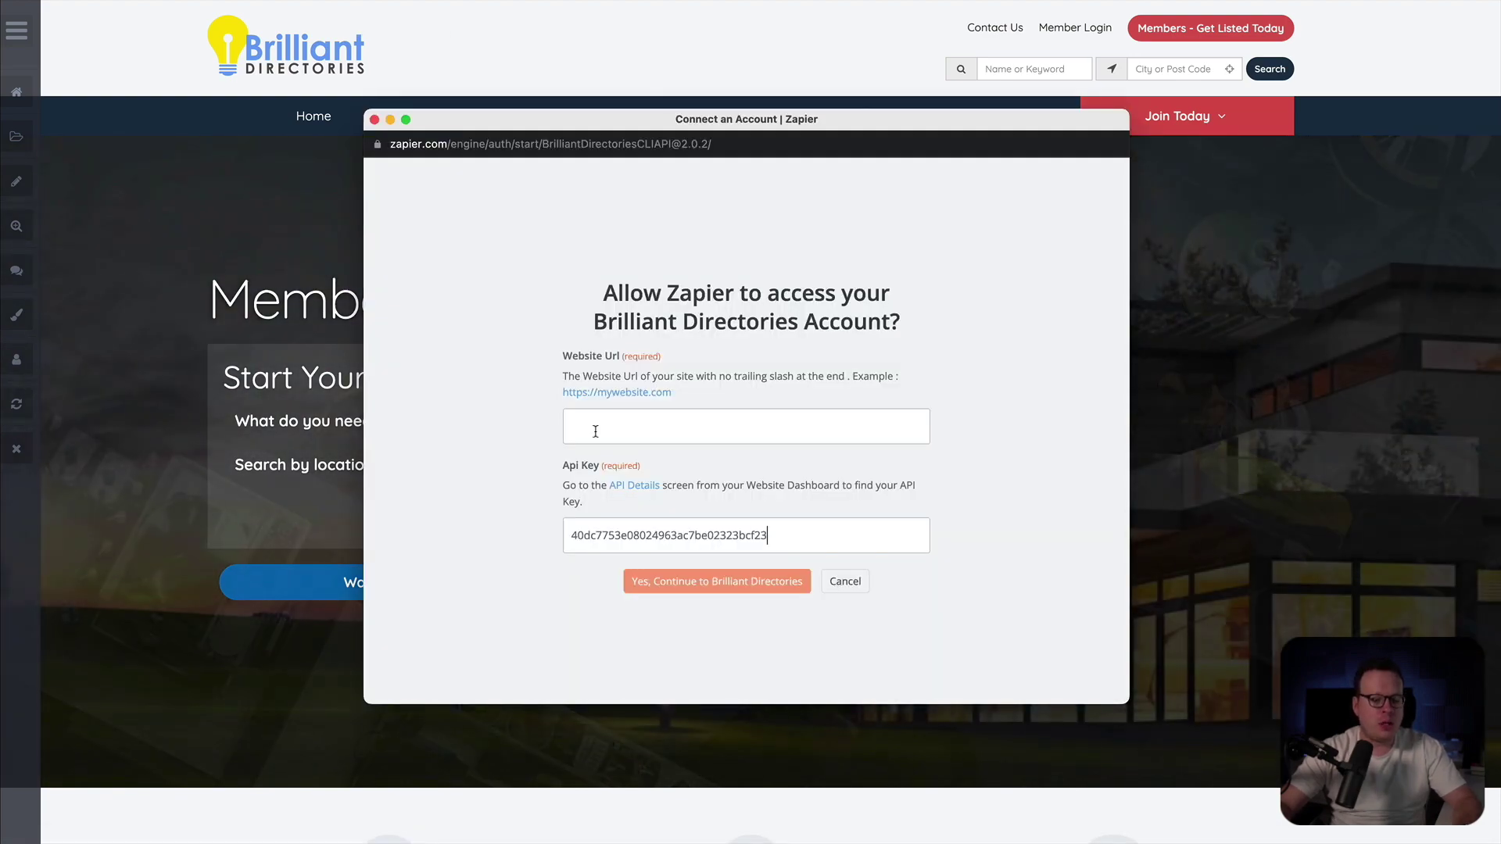
{"action": "key", "text": "super+v"}
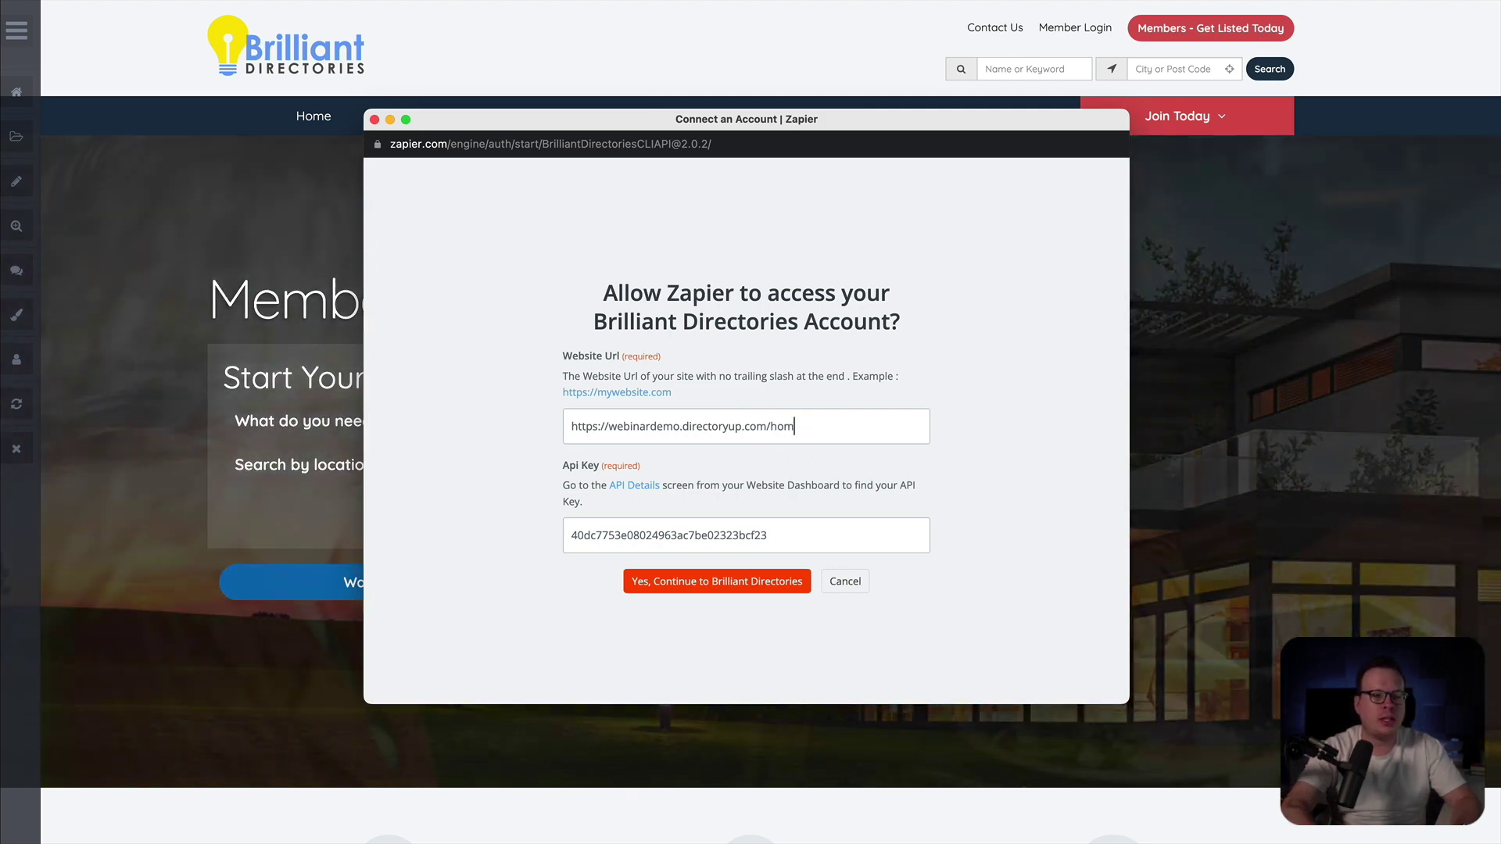
{"action": "key", "text": "BackSpace"}
{"action": "key", "text": "BackSpace"}
{"action": "key", "text": "BackSpace"}
{"action": "key", "text": "BackSpace"}
{"action": "key", "text": "BackSpace"}
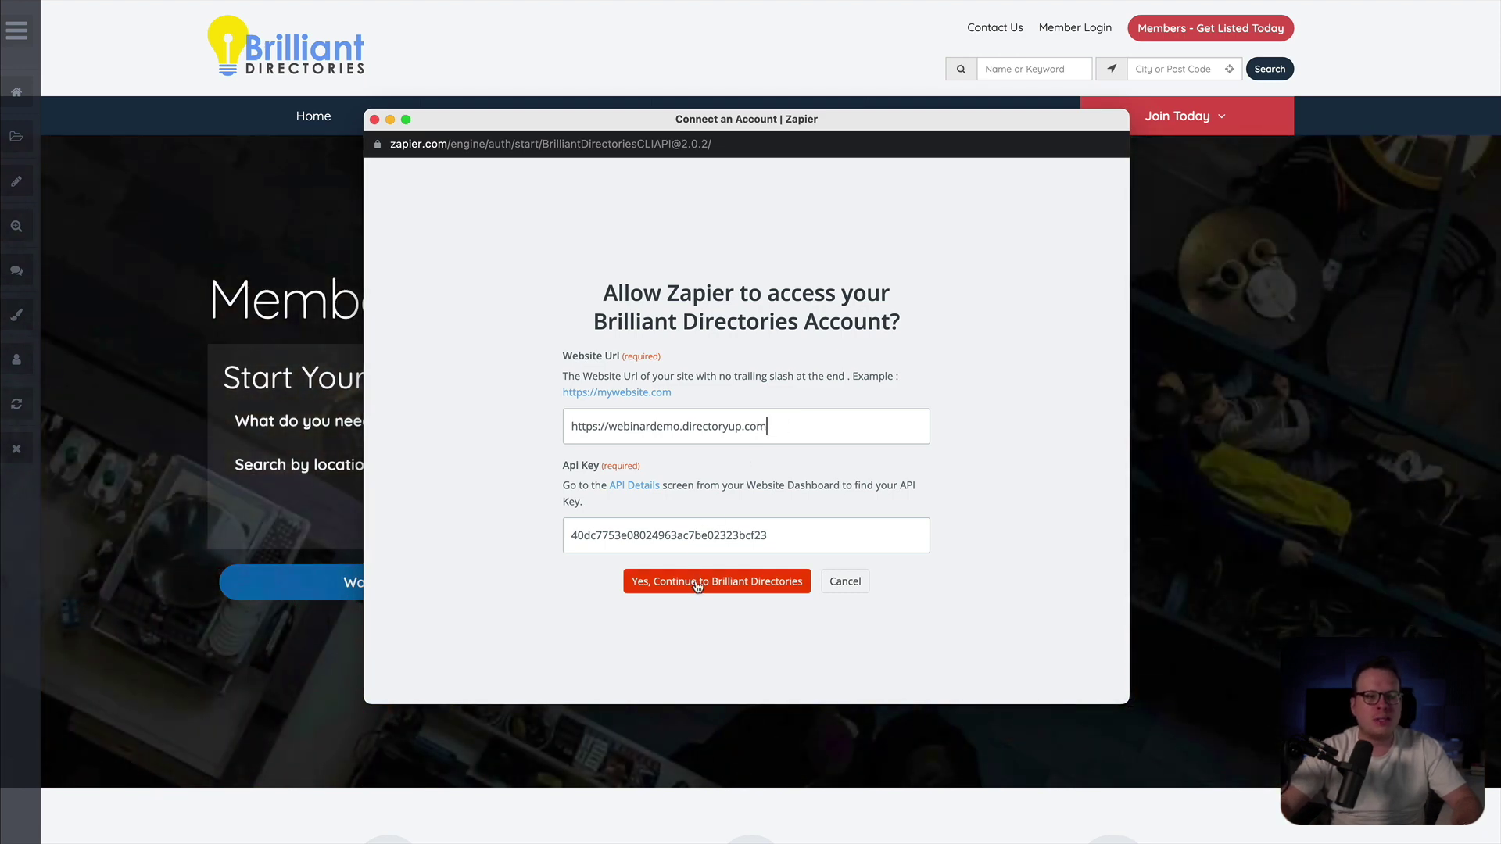
- Submit the connection details and scroll through the Create User action's input fields
{"action": "left_click", "coordinate": [698, 584]}
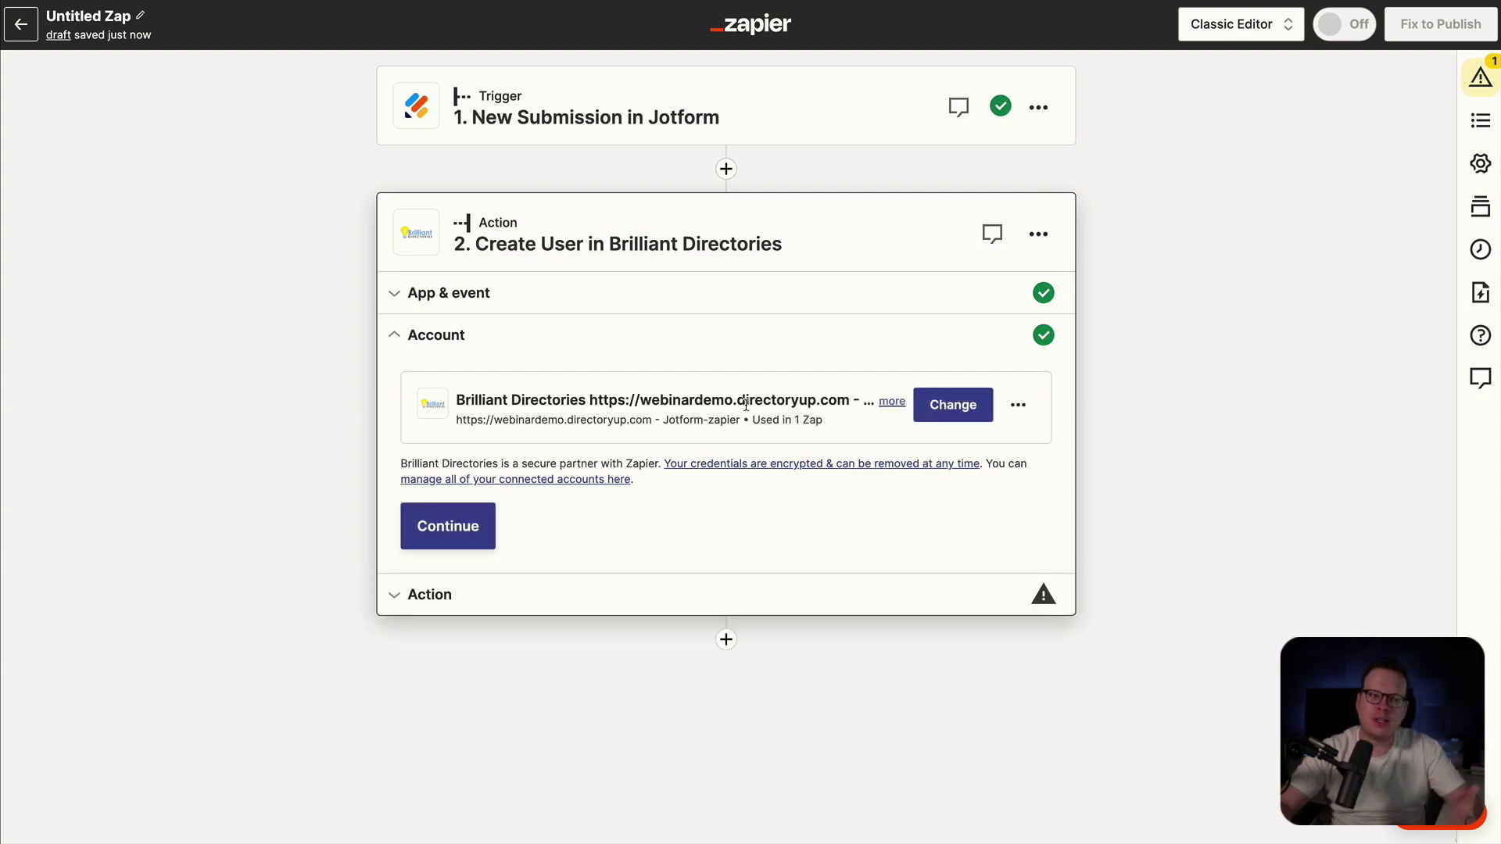
{"action": "left_click", "coordinate": [464, 540]}
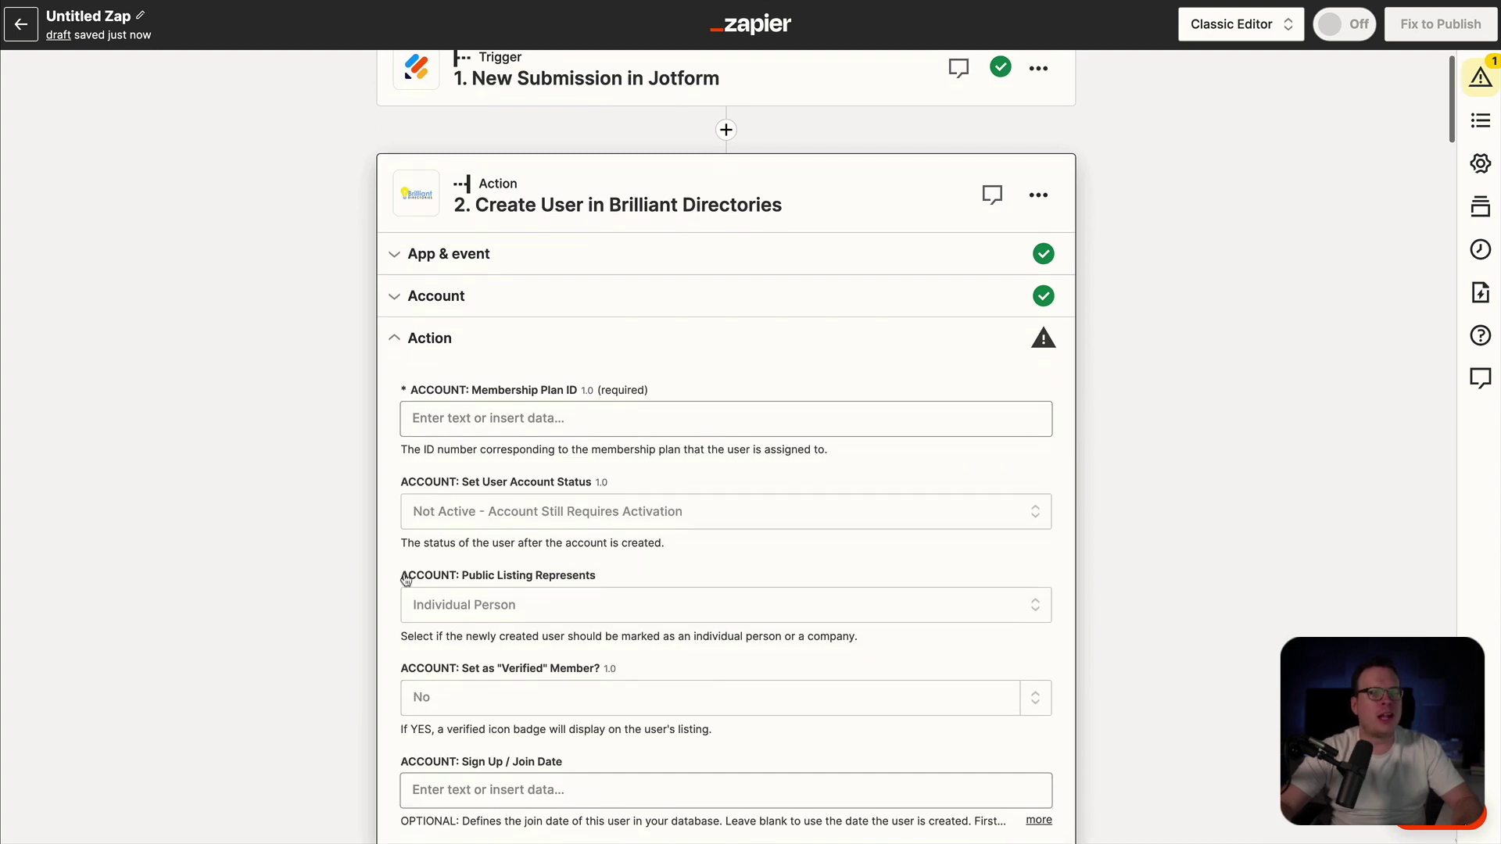
{"action": "scroll", "coordinate": [379, 607], "scroll_direction": "down", "scroll_amount": 1}
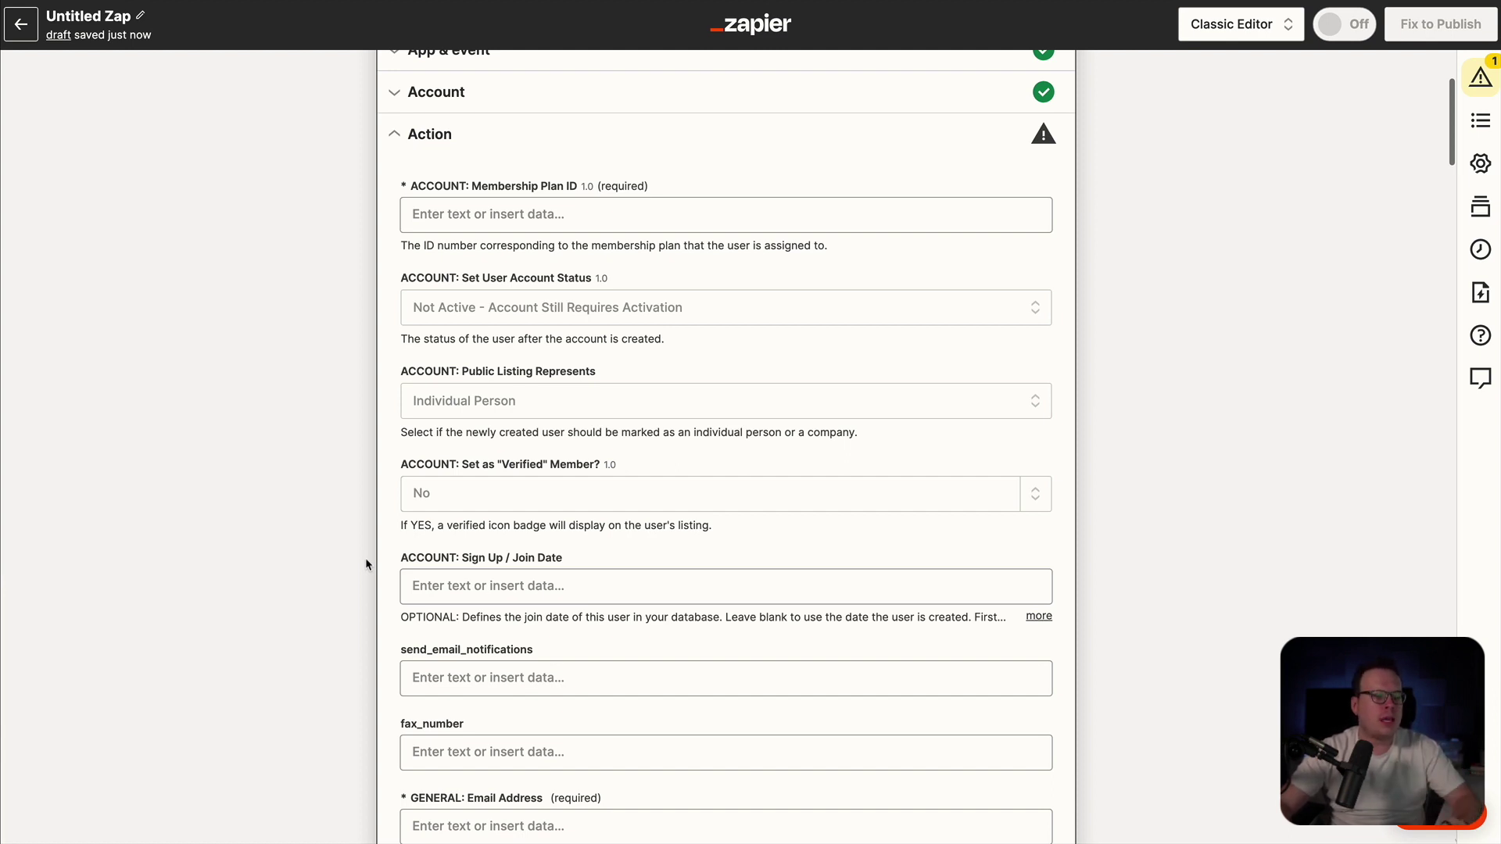
{"action": "scroll", "coordinate": [364, 557], "scroll_direction": "down", "scroll_amount": 7}
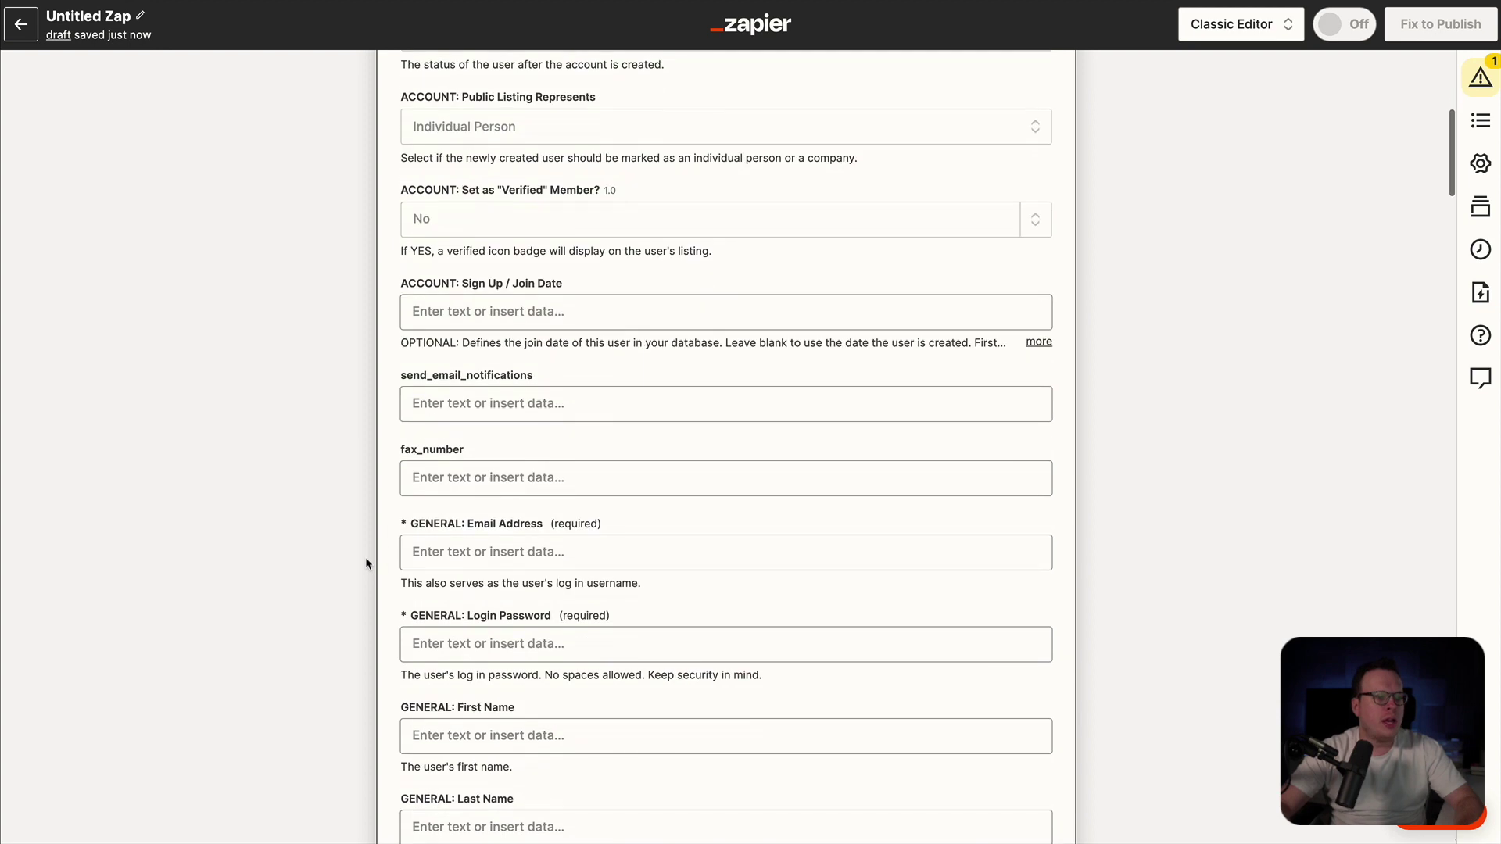
- Map the Jotform first-name and last-name answers into First Name and Last Name
{"action": "left_click", "coordinate": [430, 472]}
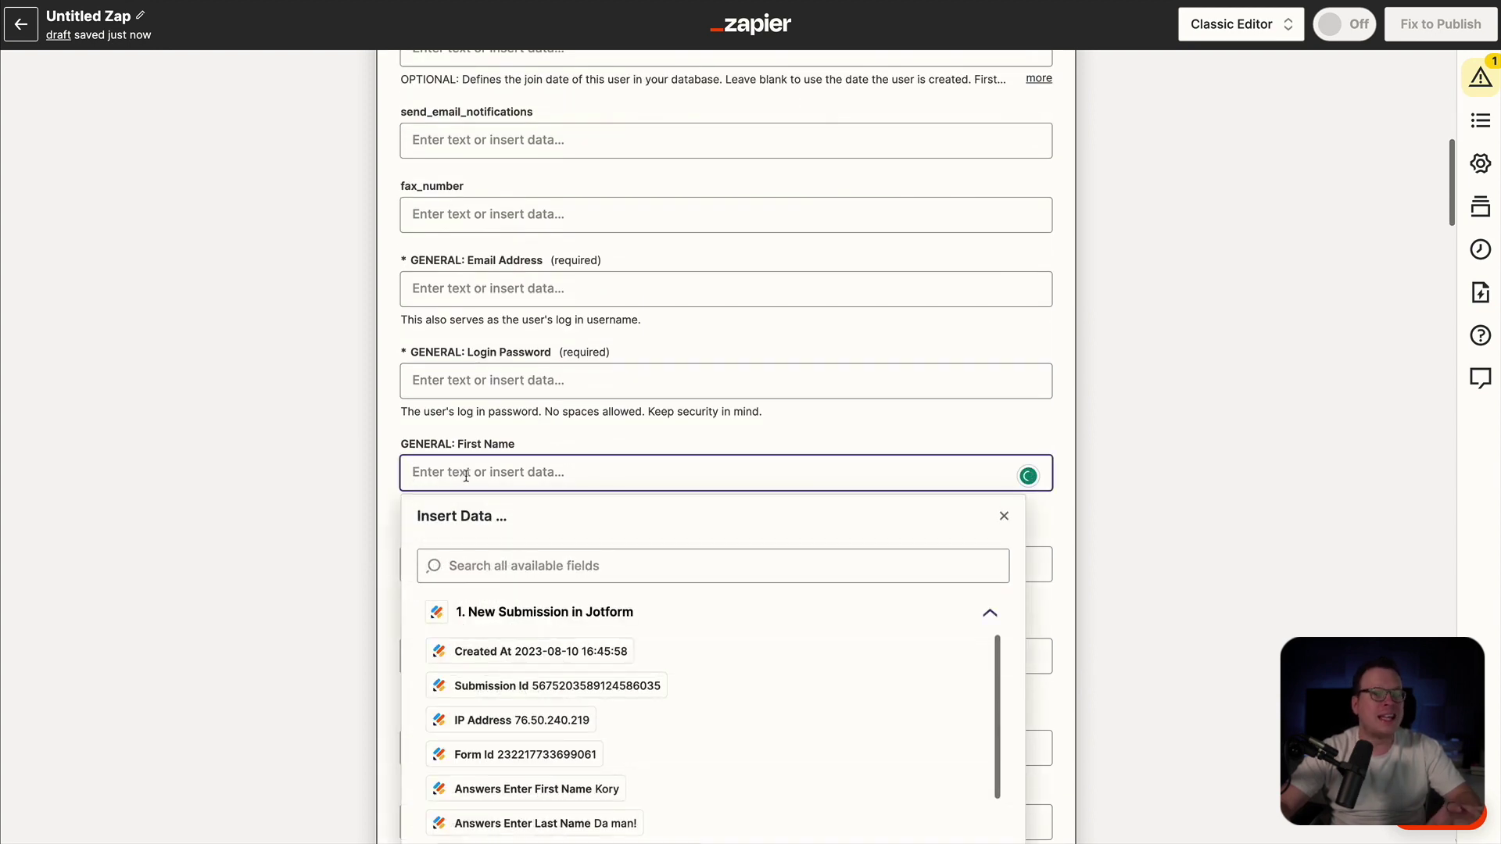
{"action": "scroll", "coordinate": [594, 584], "scroll_direction": "down", "scroll_amount": 3}
{"action": "scroll", "coordinate": [563, 618], "scroll_direction": "down", "scroll_amount": 1}
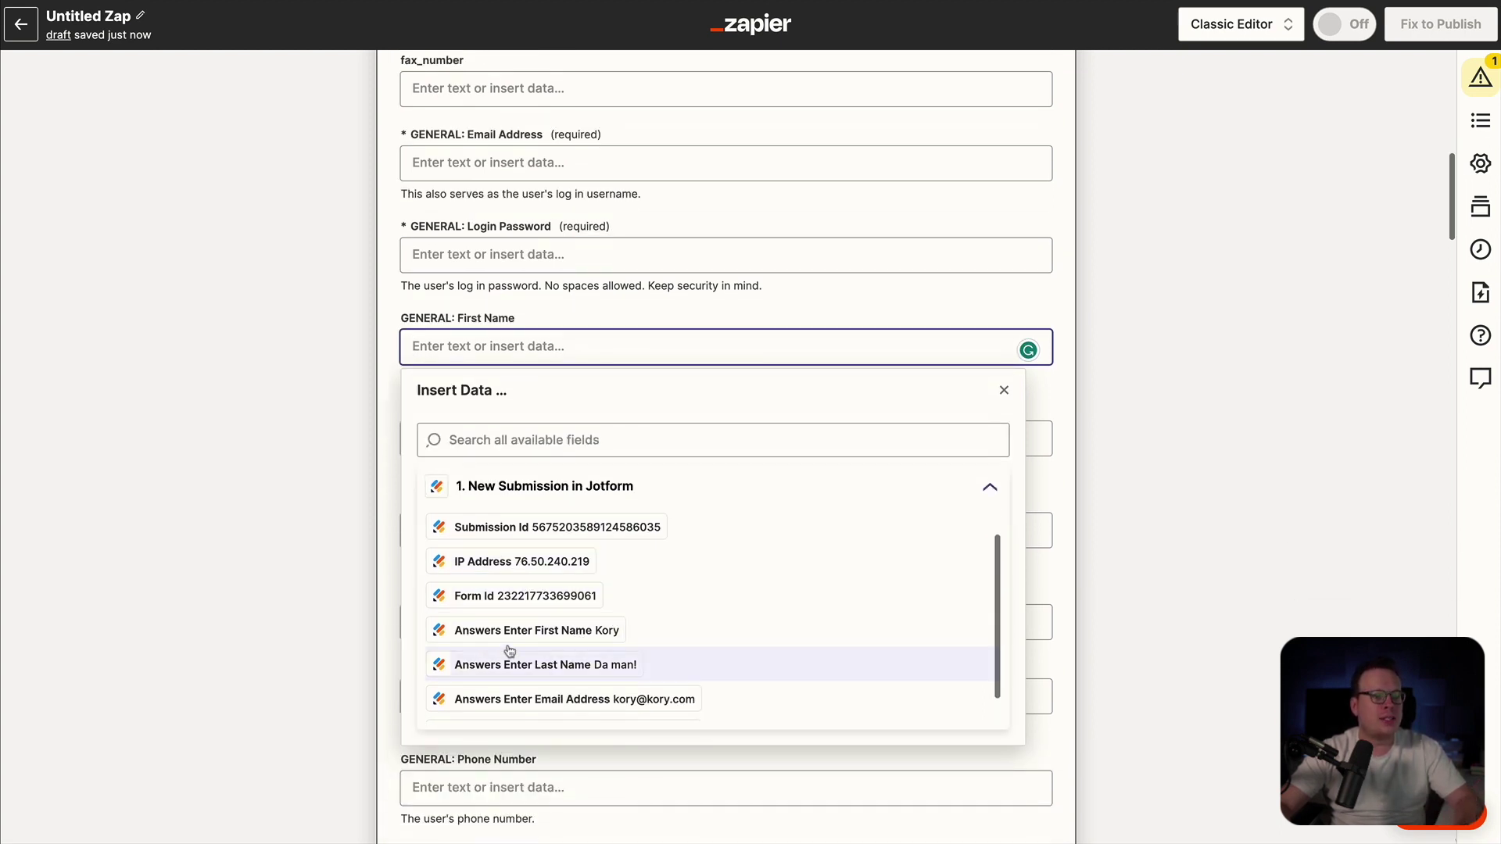
{"action": "left_click", "coordinate": [466, 632]}
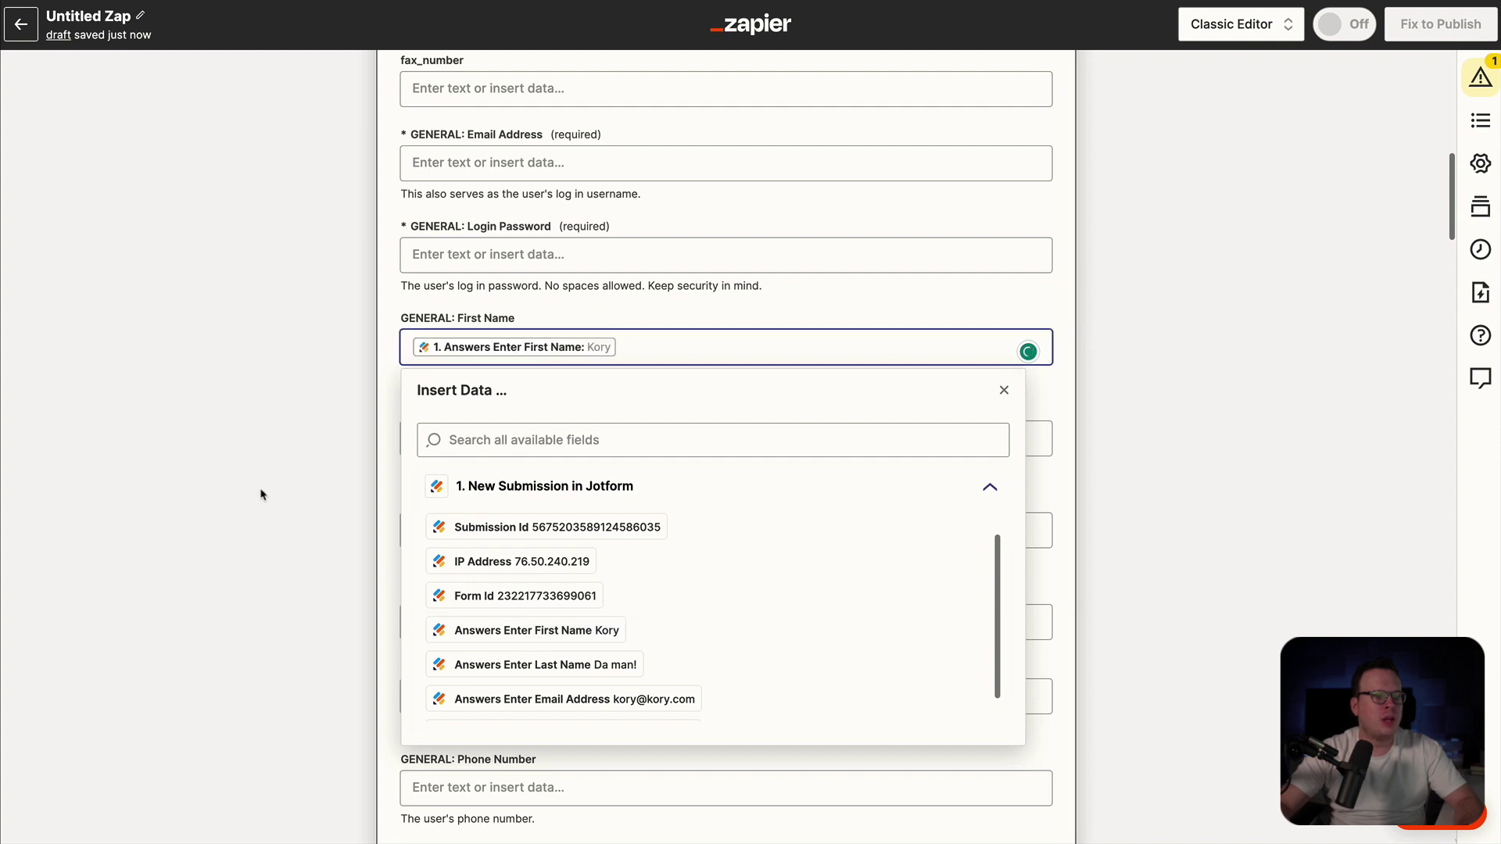
{"action": "left_click", "coordinate": [333, 485]}
{"action": "left_click", "coordinate": [440, 436]}
{"action": "scroll", "coordinate": [477, 649], "scroll_direction": "down", "scroll_amount": 1}
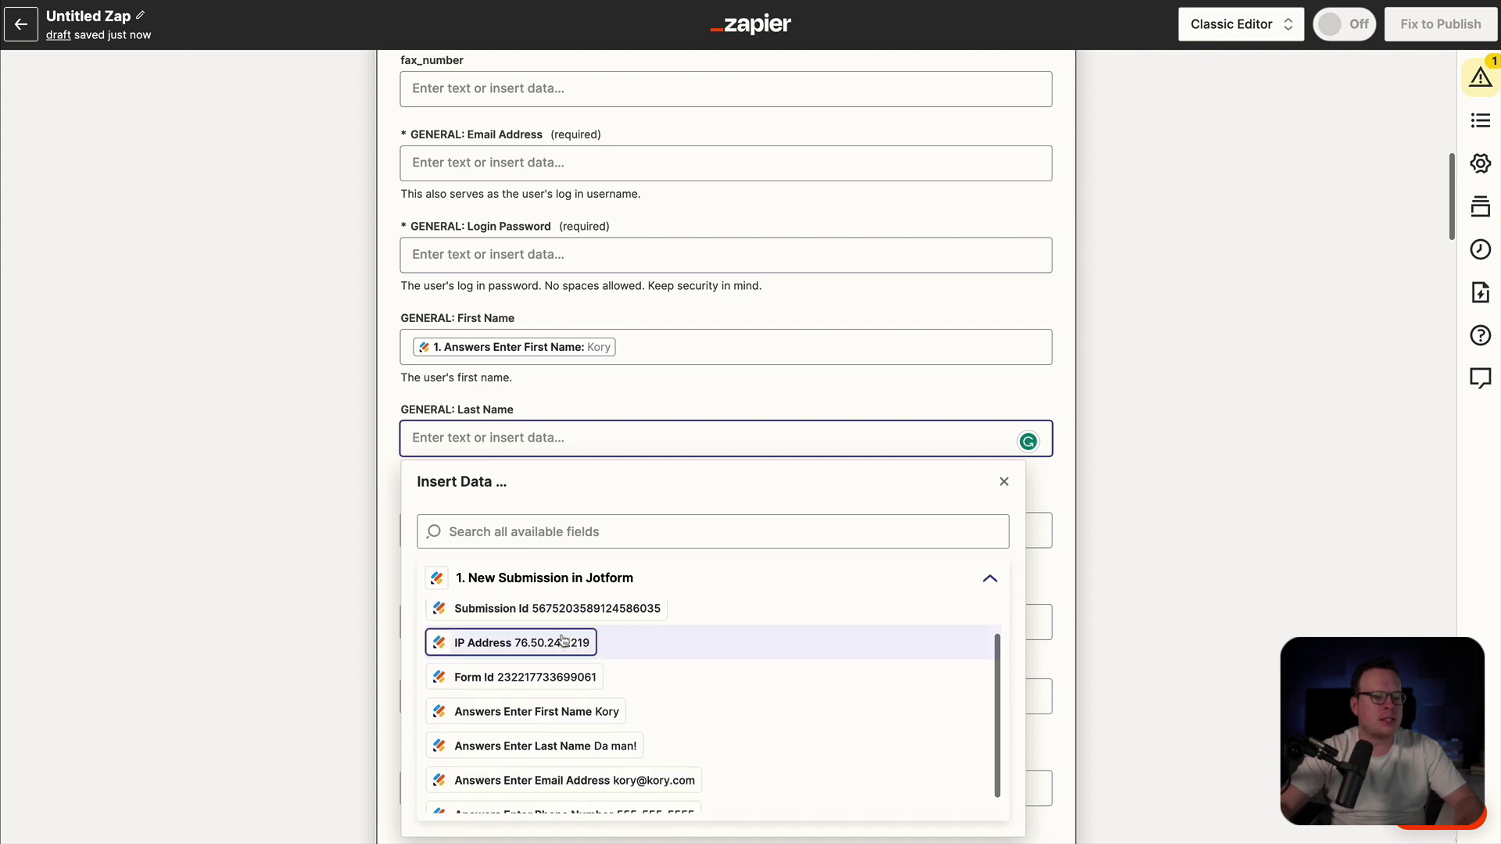
{"action": "left_click", "coordinate": [540, 748]}
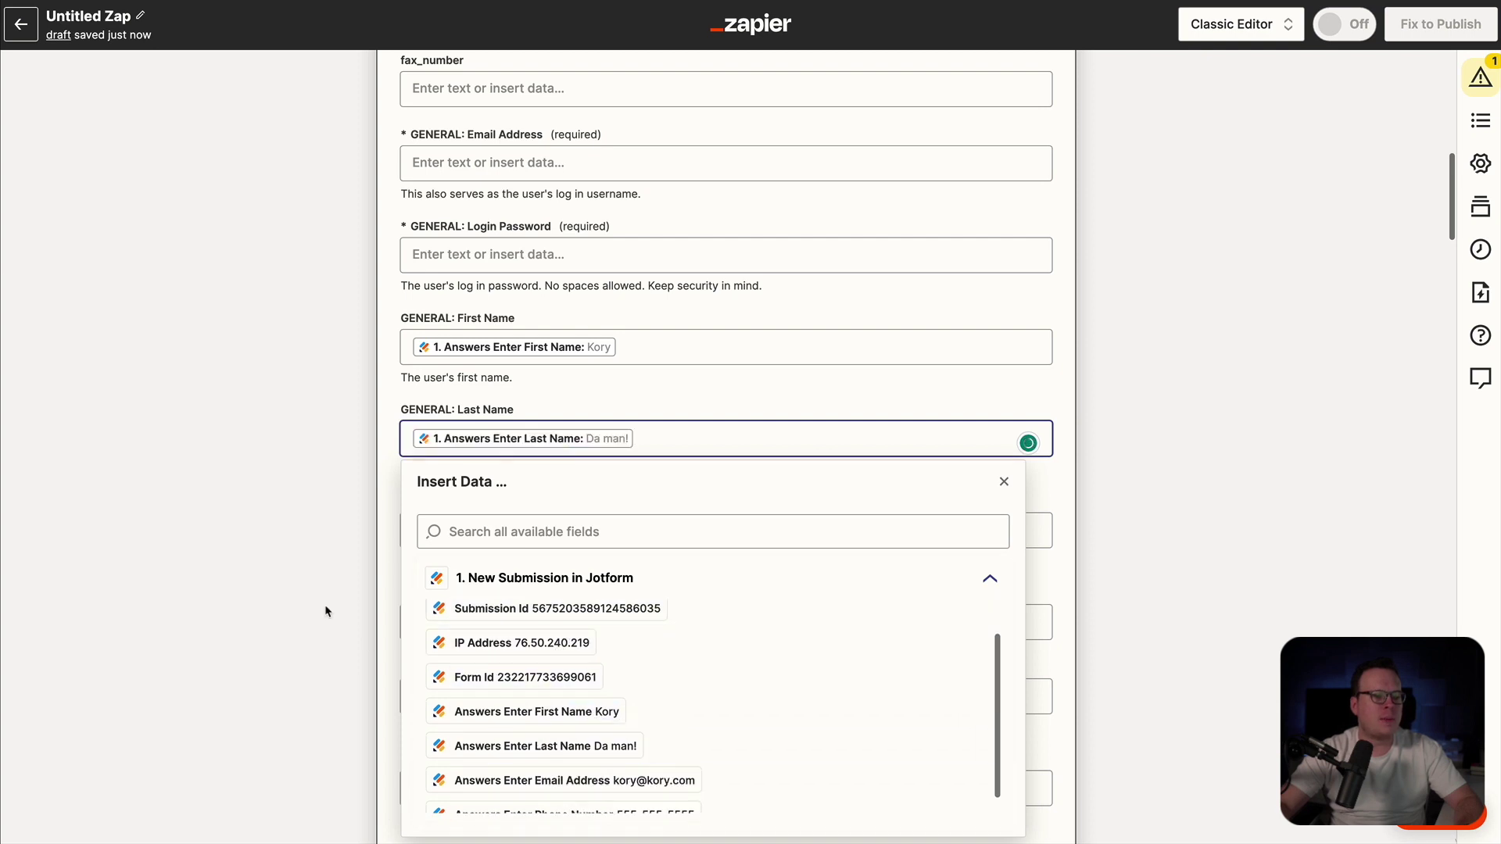
{"action": "left_click", "coordinate": [260, 601]}
- Map the Jotform phone number answer into the Phone Number field
{"action": "scroll", "coordinate": [594, 610], "scroll_direction": "down", "scroll_amount": 2}
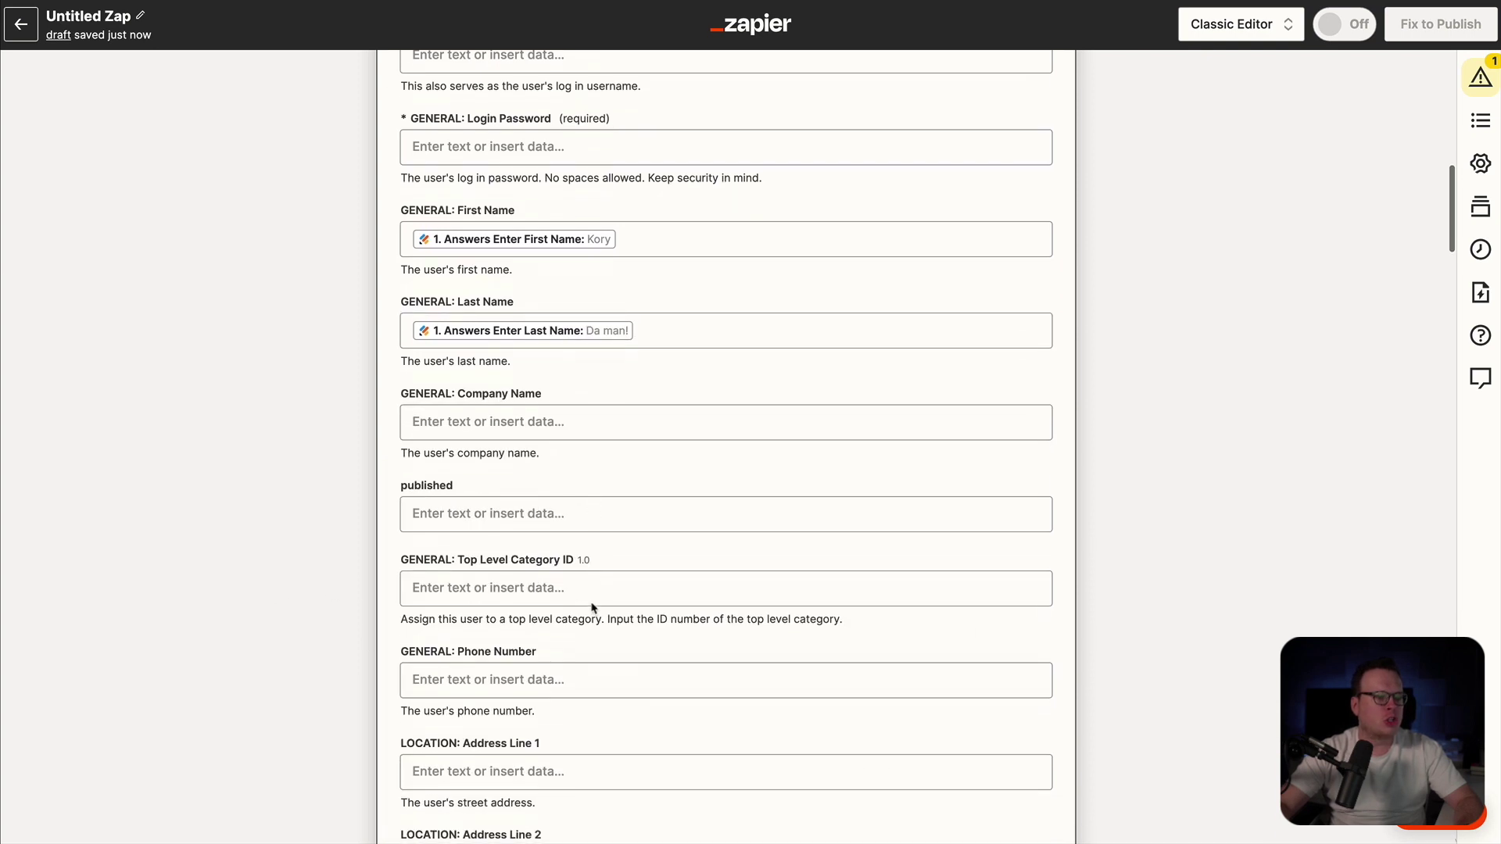
{"action": "scroll", "coordinate": [680, 617], "scroll_direction": "down", "scroll_amount": 1}
{"action": "left_click", "coordinate": [489, 619]}
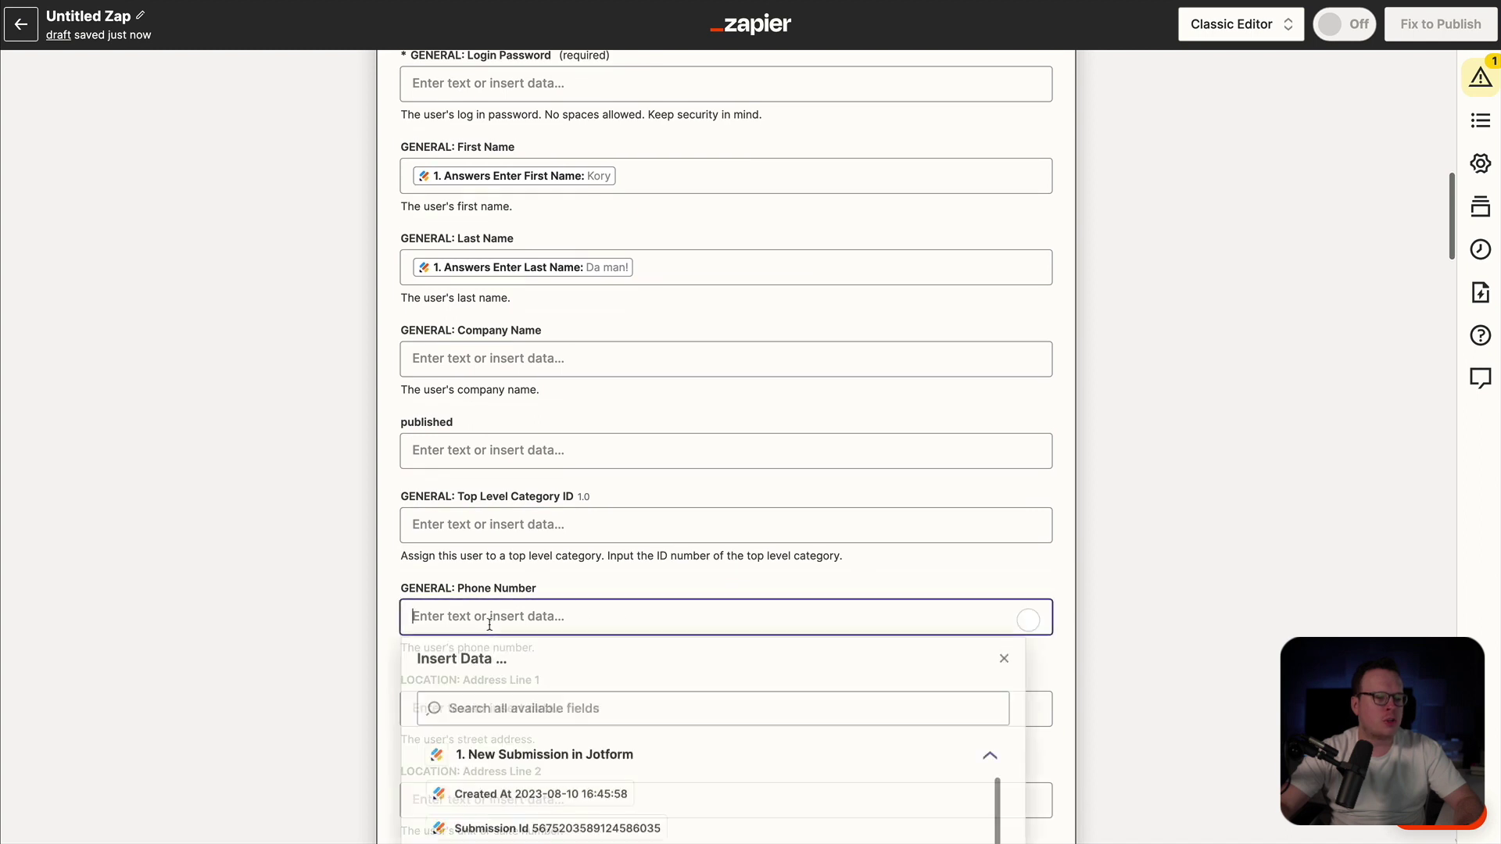
{"action": "scroll", "coordinate": [578, 670], "scroll_direction": "down", "scroll_amount": 2}
{"action": "left_click", "coordinate": [614, 793]}
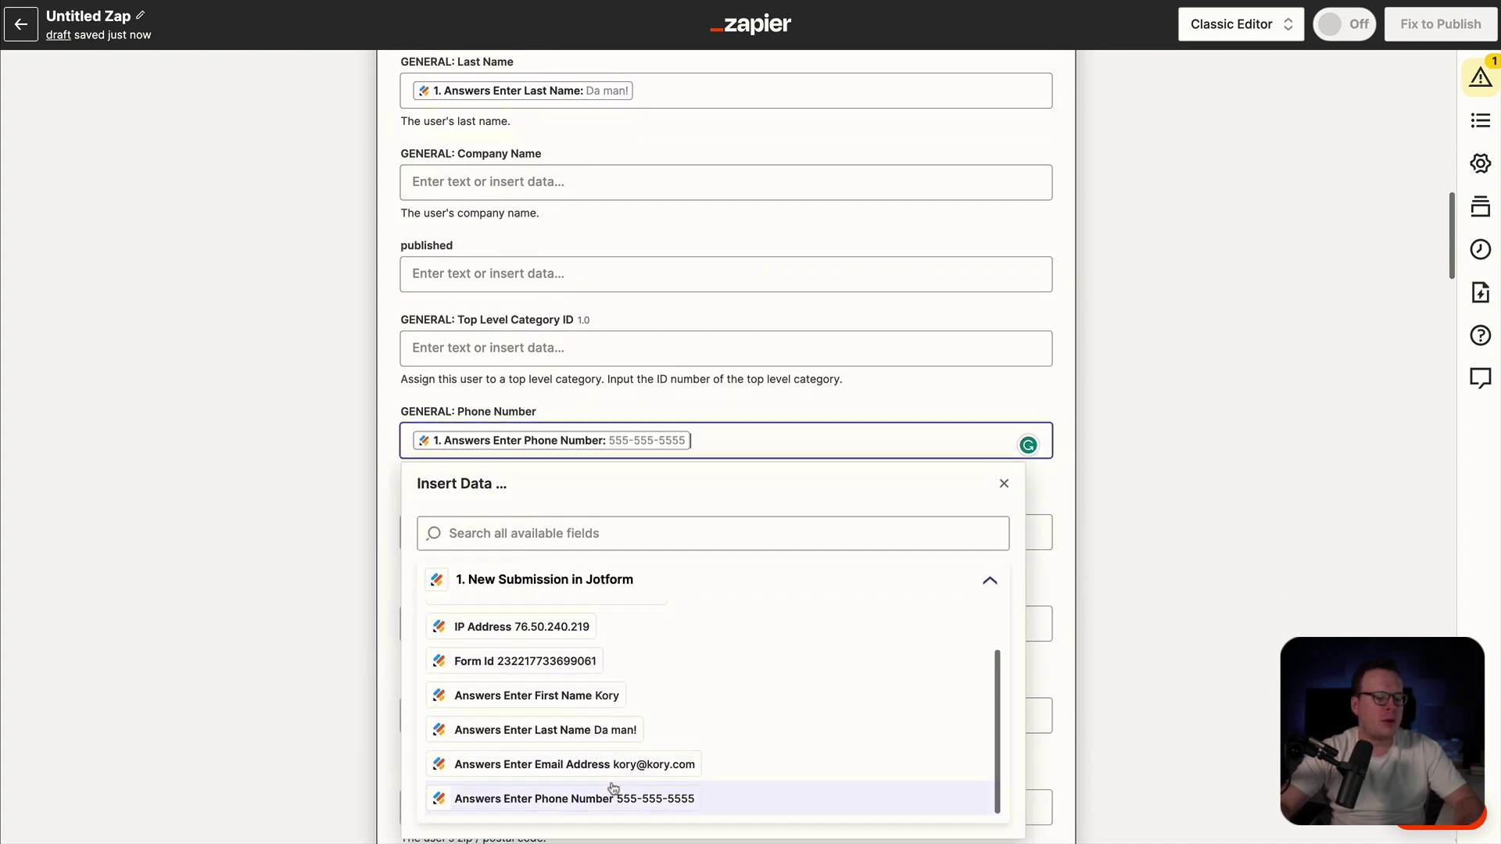
{"action": "left_click", "coordinate": [283, 618]}
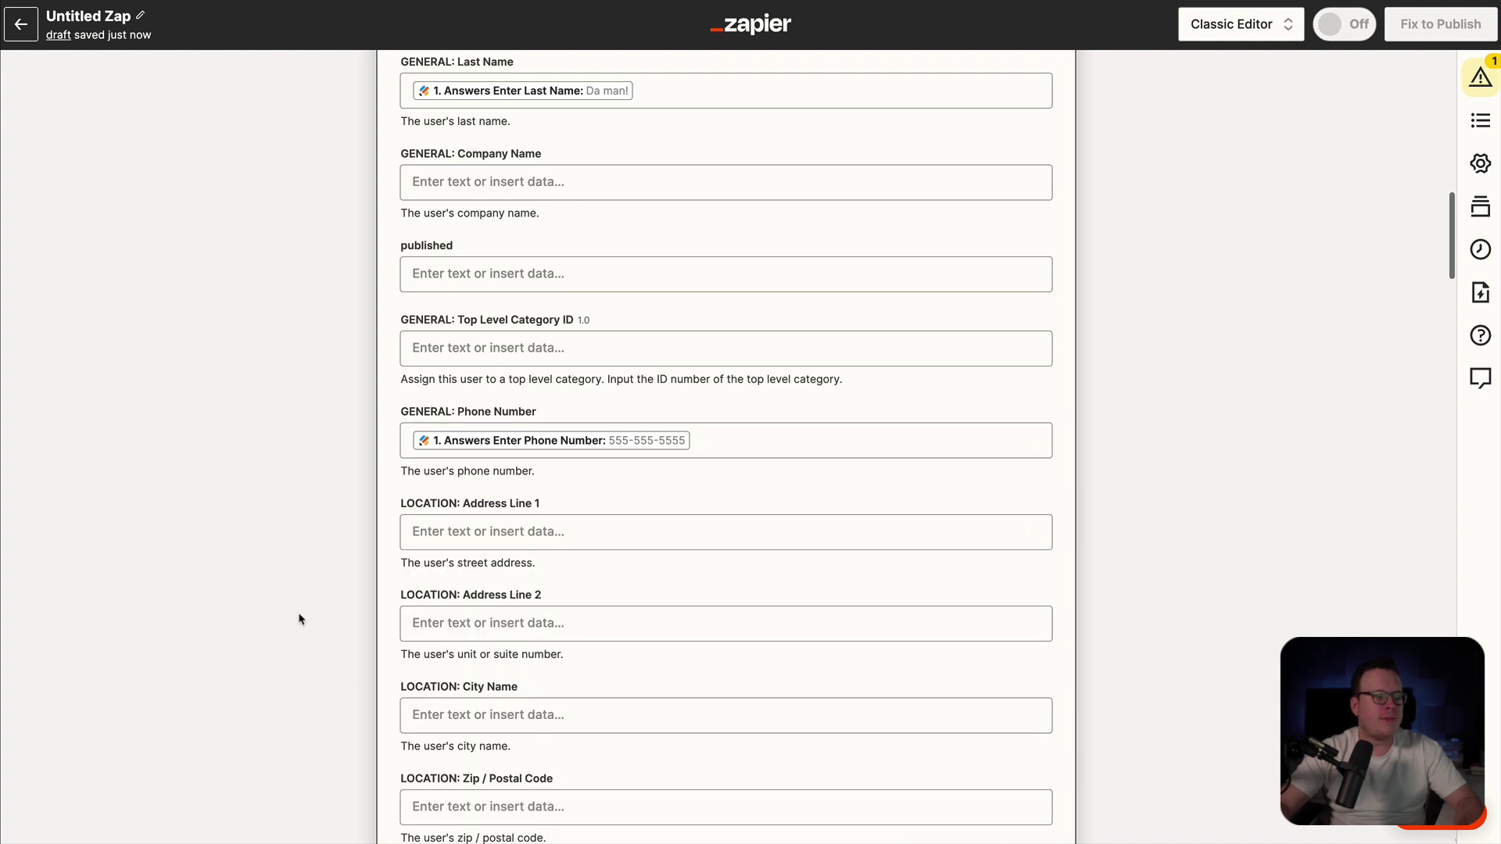
- Map the Jotform email answer into the required Email Address field
{"action": "scroll", "coordinate": [577, 609], "scroll_direction": "up", "scroll_amount": 7}
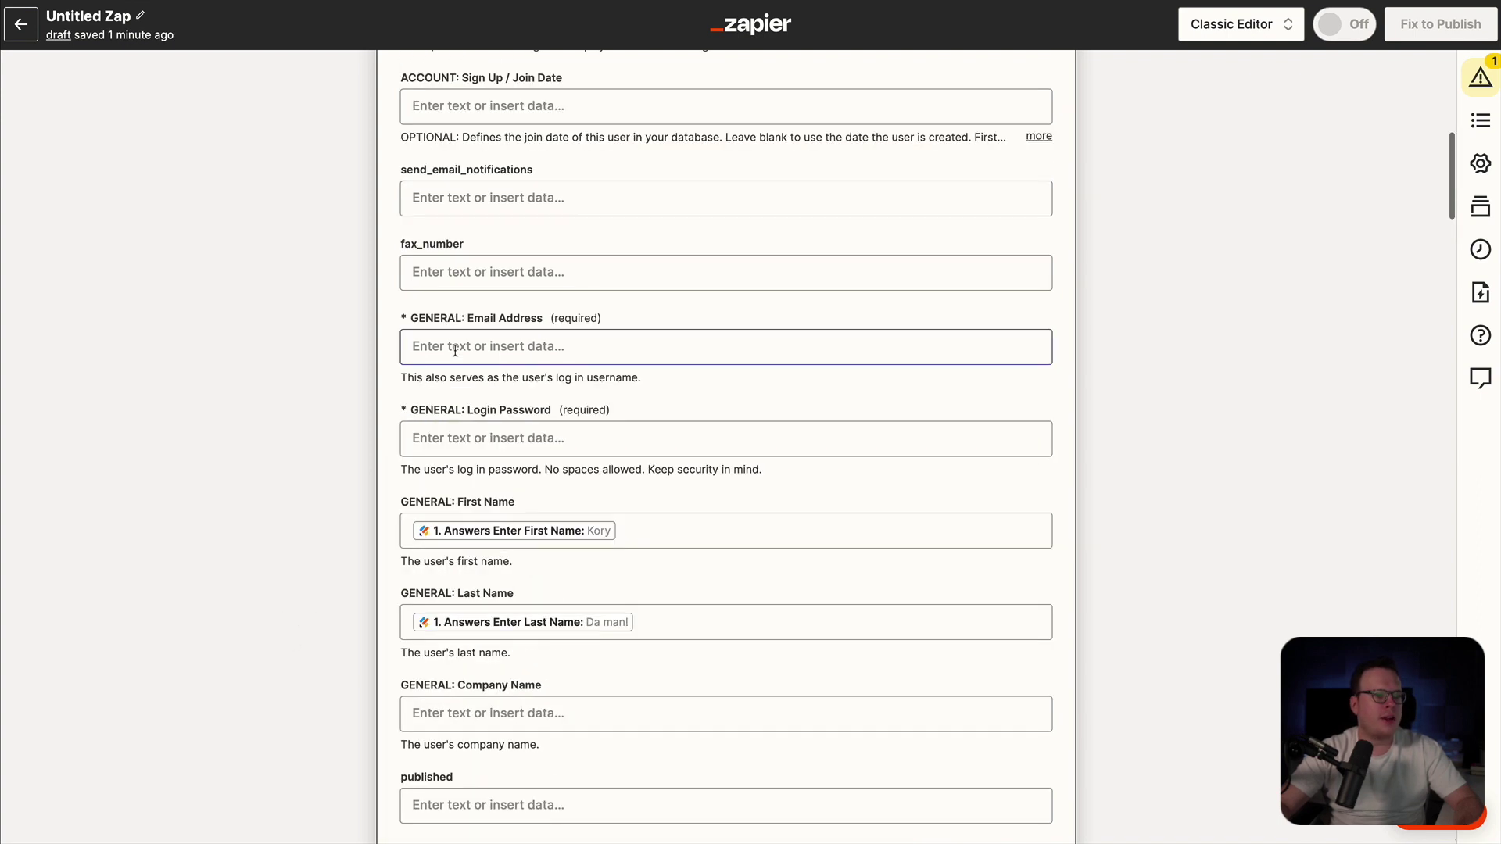
{"action": "left_click", "coordinate": [455, 350]}
{"action": "scroll", "coordinate": [547, 601], "scroll_direction": "down", "scroll_amount": 2}
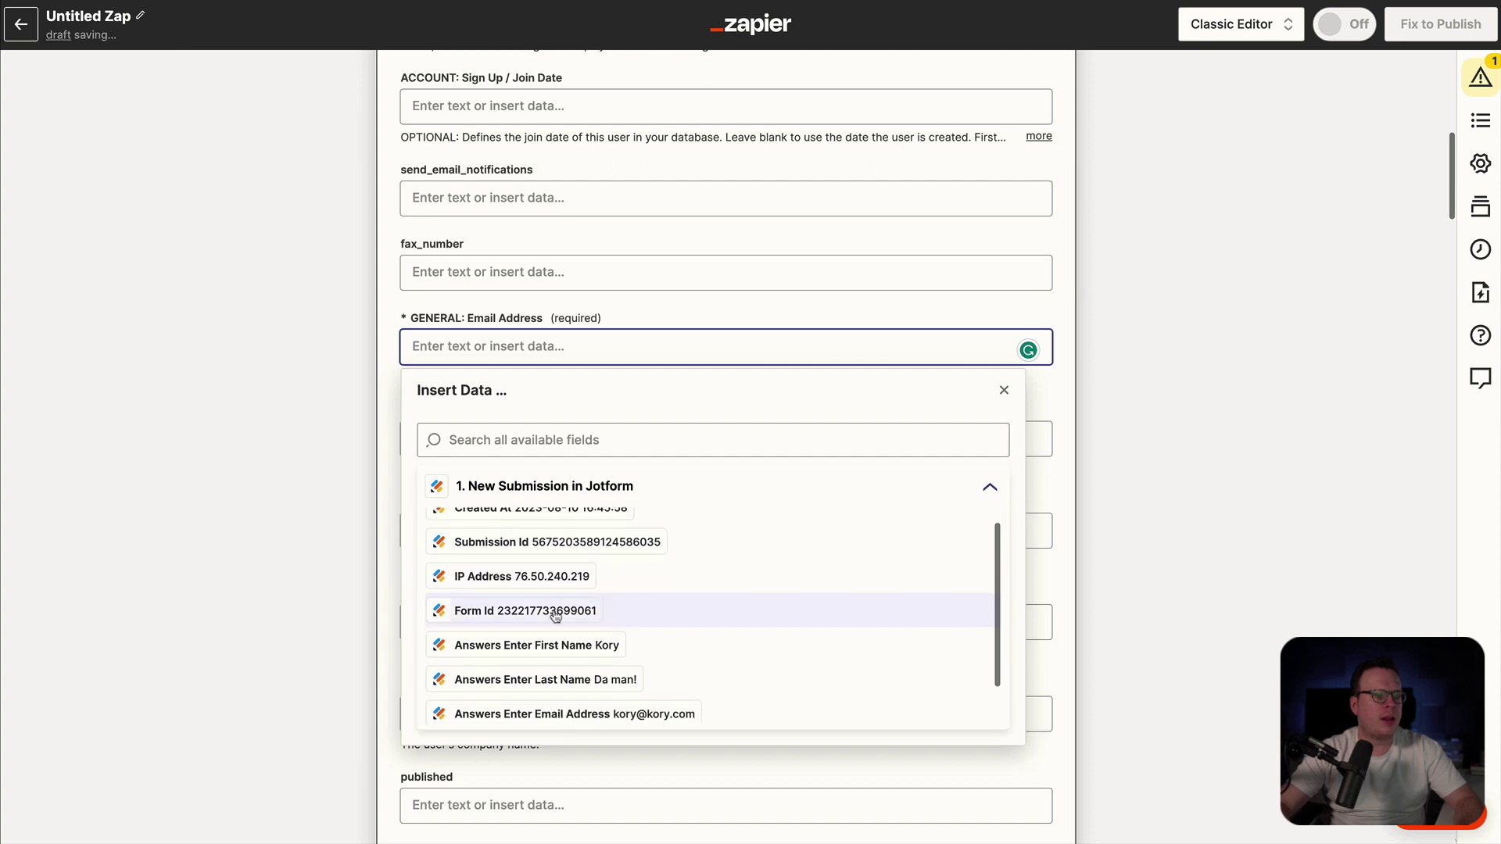
{"action": "left_click", "coordinate": [591, 670]}
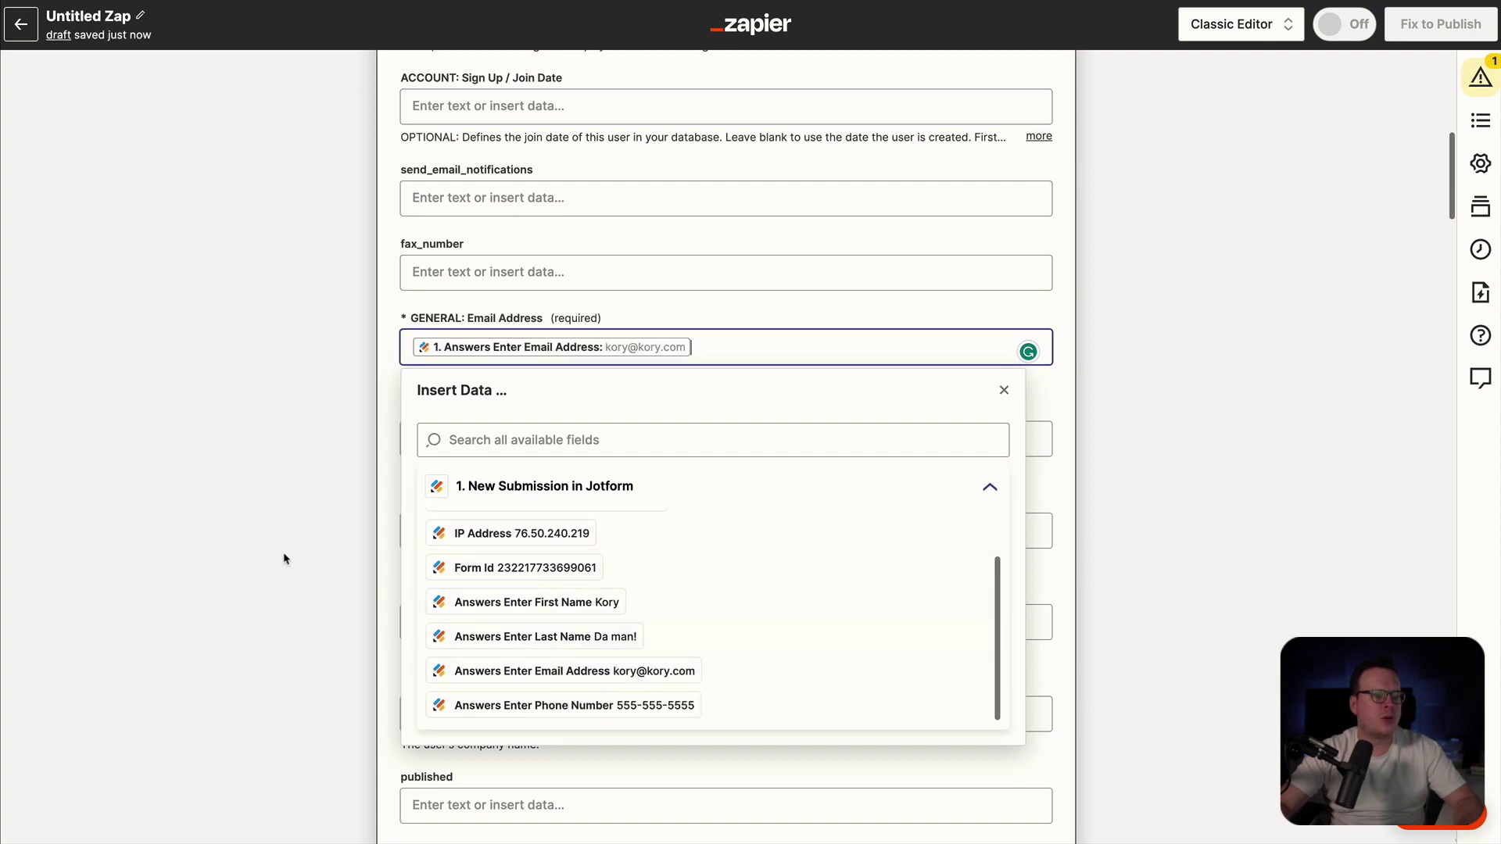
{"action": "left_click", "coordinate": [269, 566]}
{"action": "scroll", "coordinate": [270, 567], "scroll_direction": "down", "scroll_amount": 1}
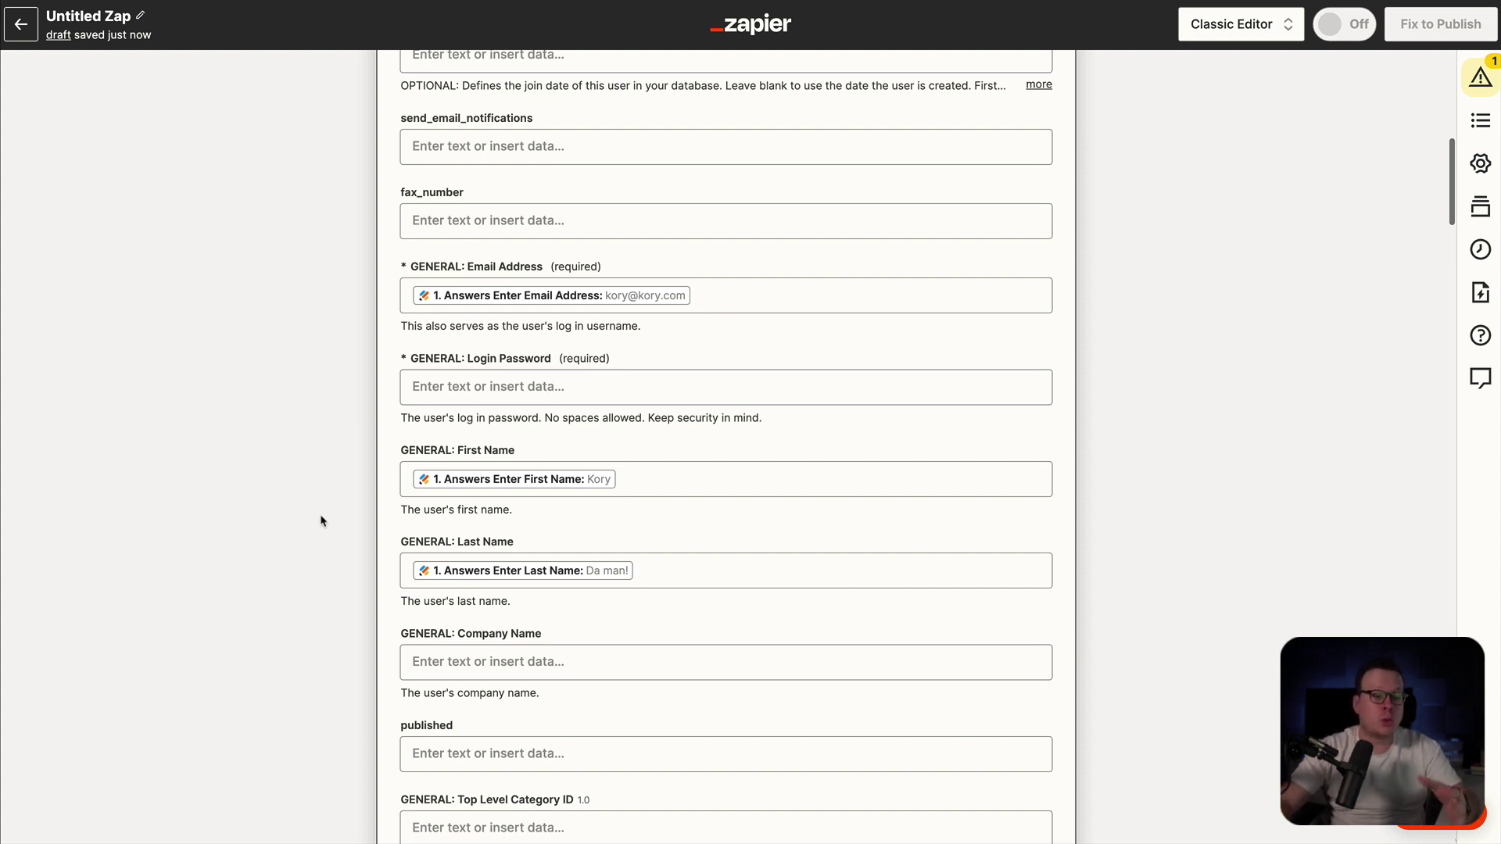
{"action": "scroll", "coordinate": [323, 544], "scroll_direction": "down", "scroll_amount": 3}
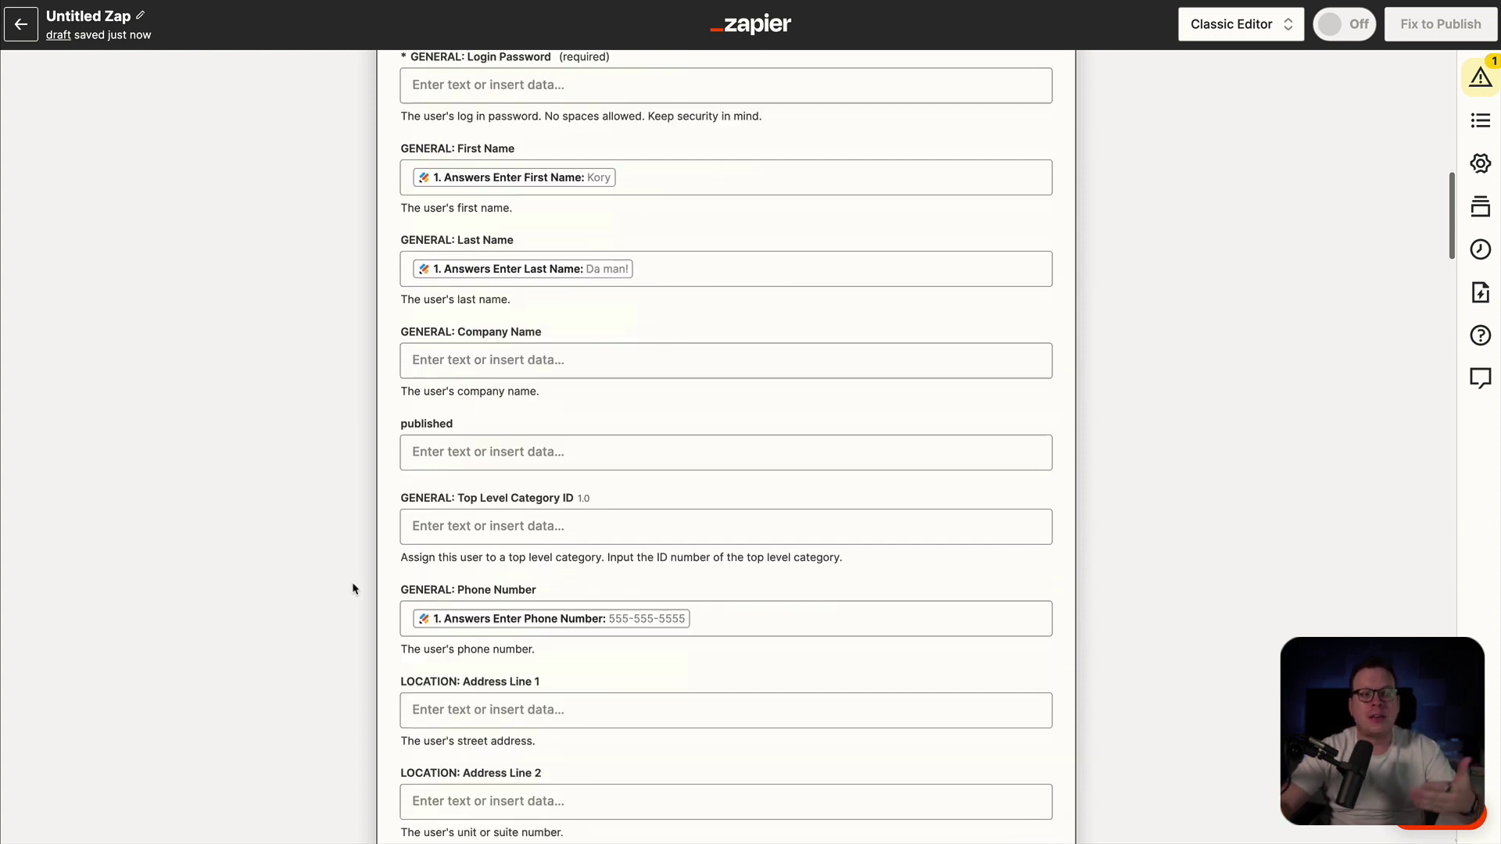
{"action": "scroll", "coordinate": [352, 589], "scroll_direction": "down", "scroll_amount": 1}
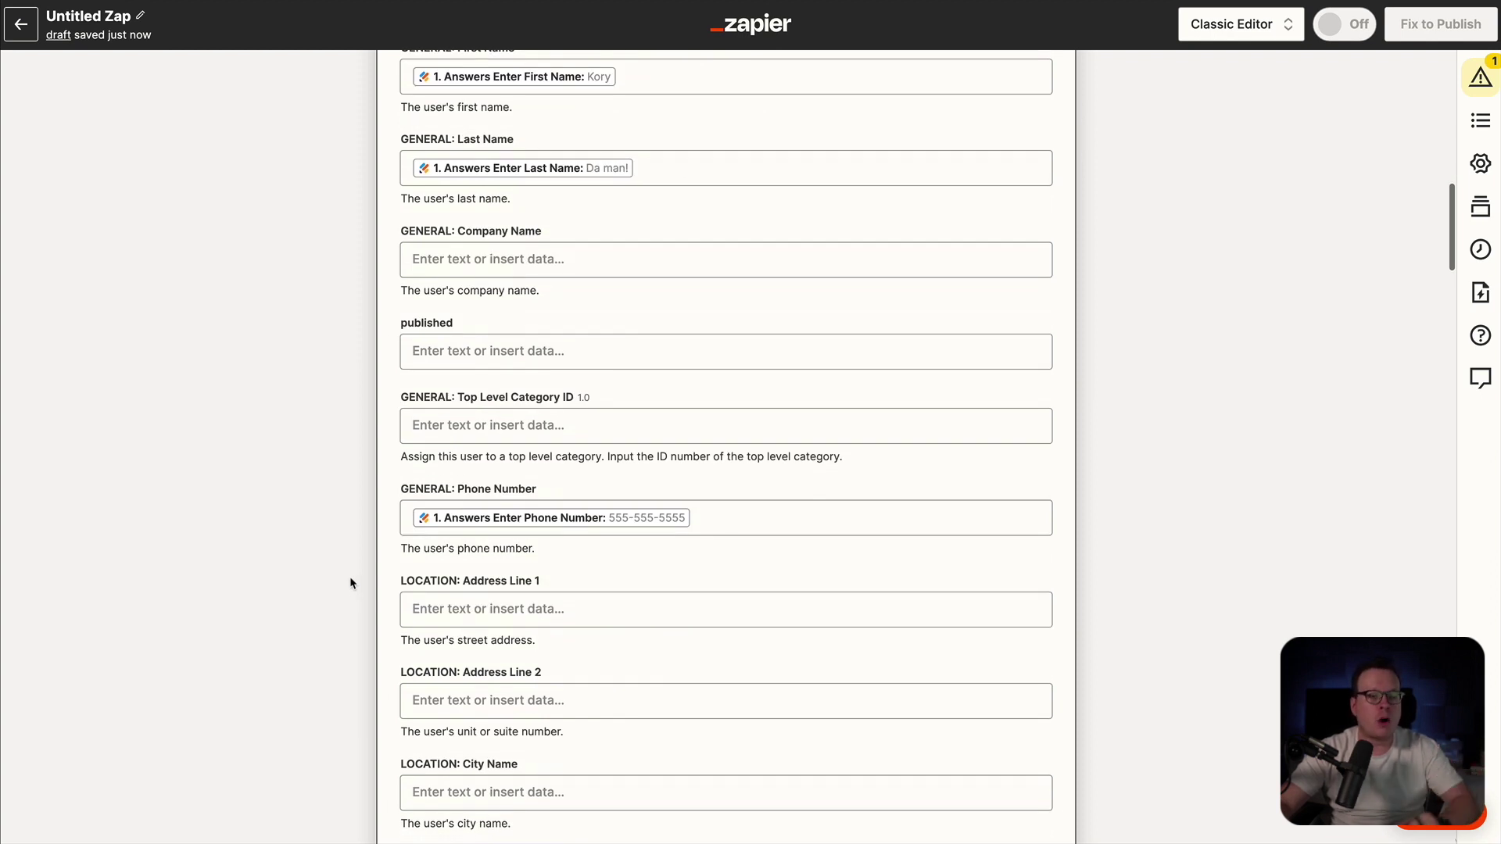
{"action": "scroll", "coordinate": [351, 583], "scroll_direction": "down", "scroll_amount": 2}
{"action": "scroll", "coordinate": [351, 584], "scroll_direction": "down", "scroll_amount": 1}
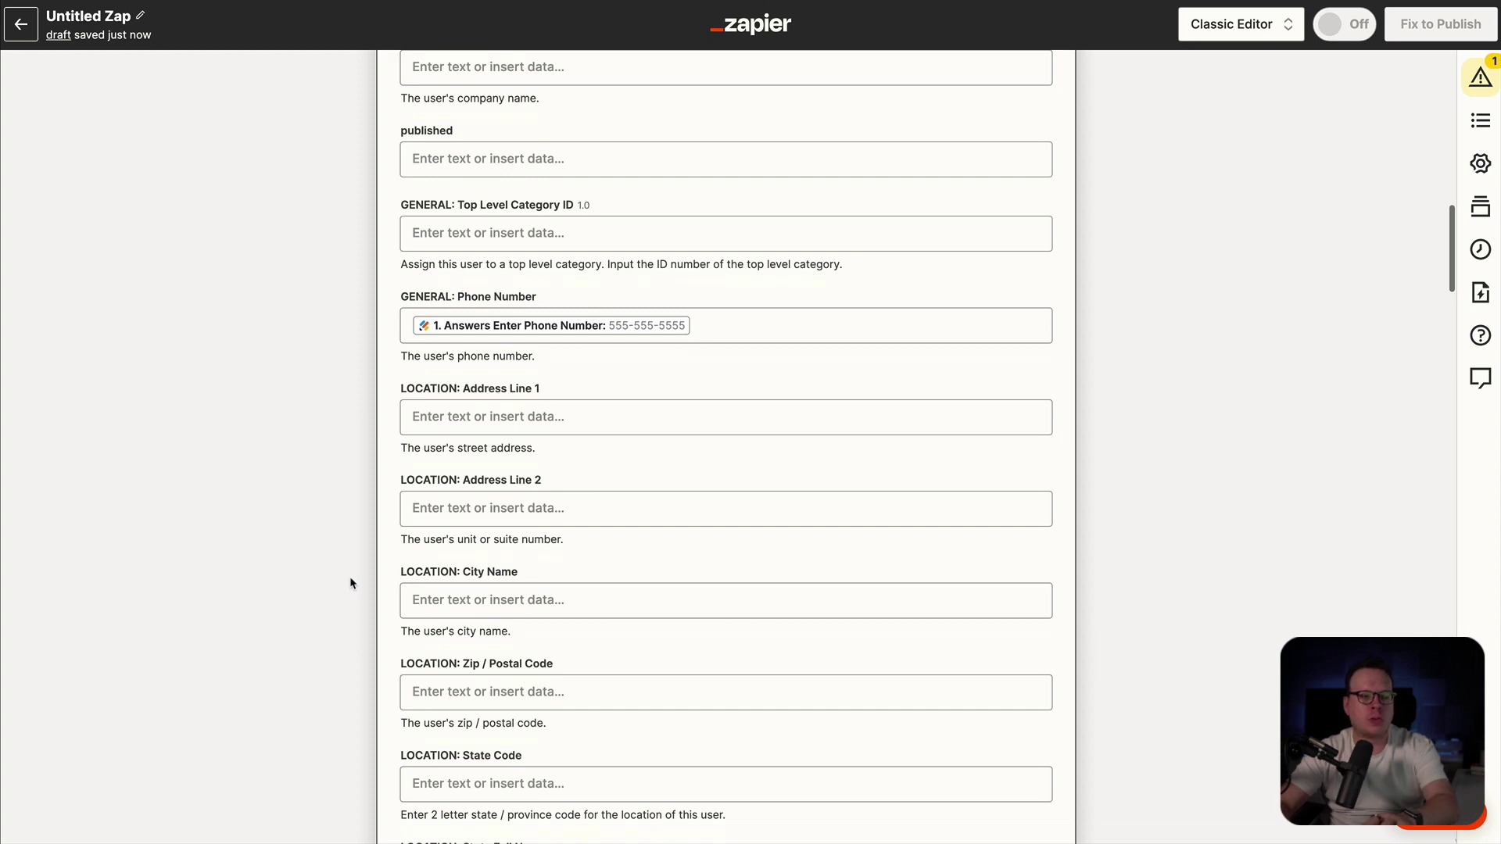
{"action": "scroll", "coordinate": [350, 583], "scroll_direction": "down", "scroll_amount": 3}
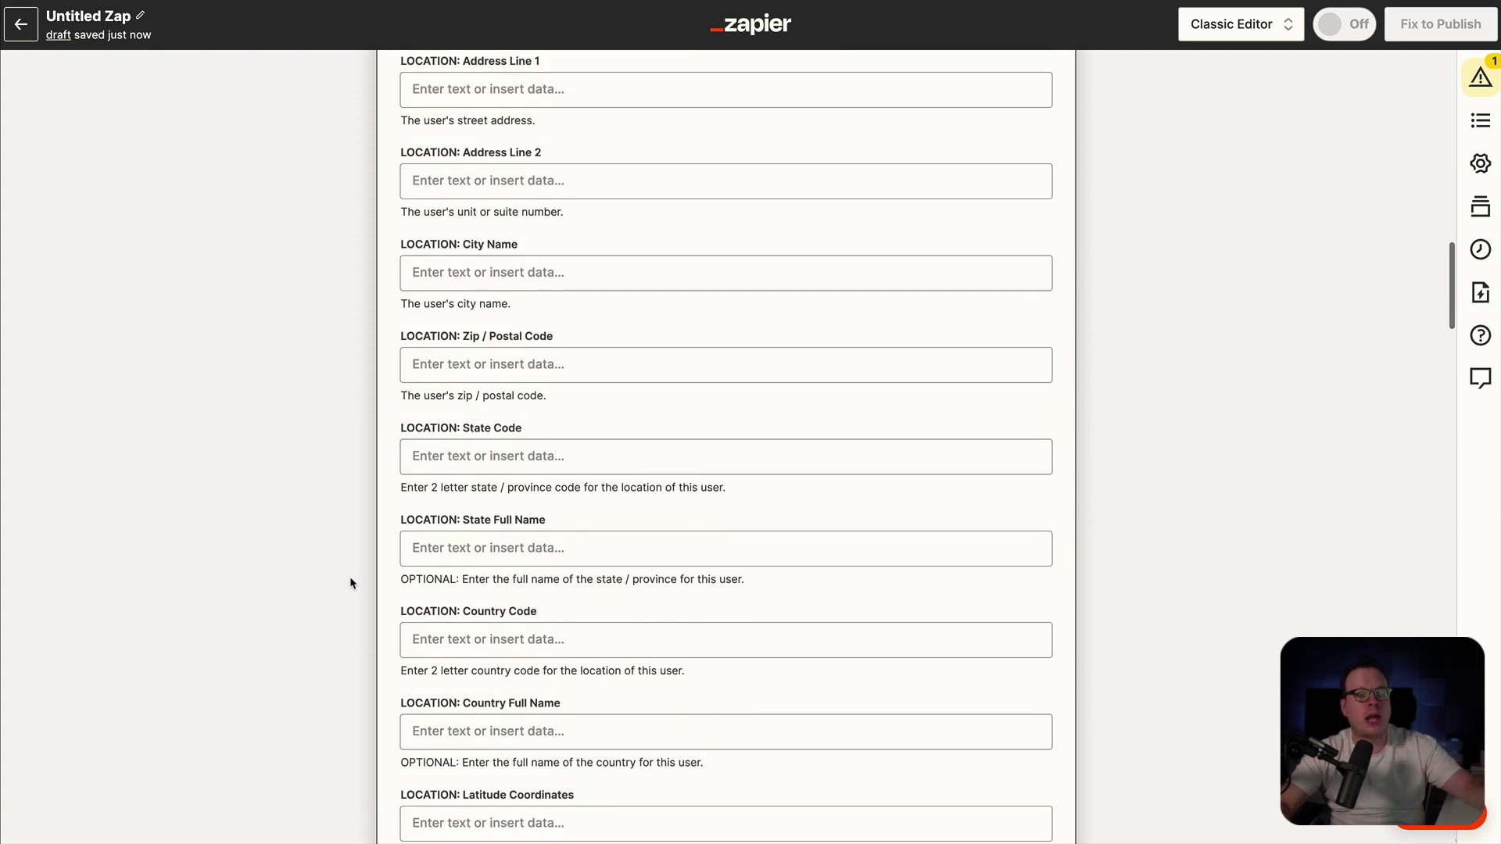
{"action": "scroll", "coordinate": [351, 583], "scroll_direction": "down", "scroll_amount": 5}
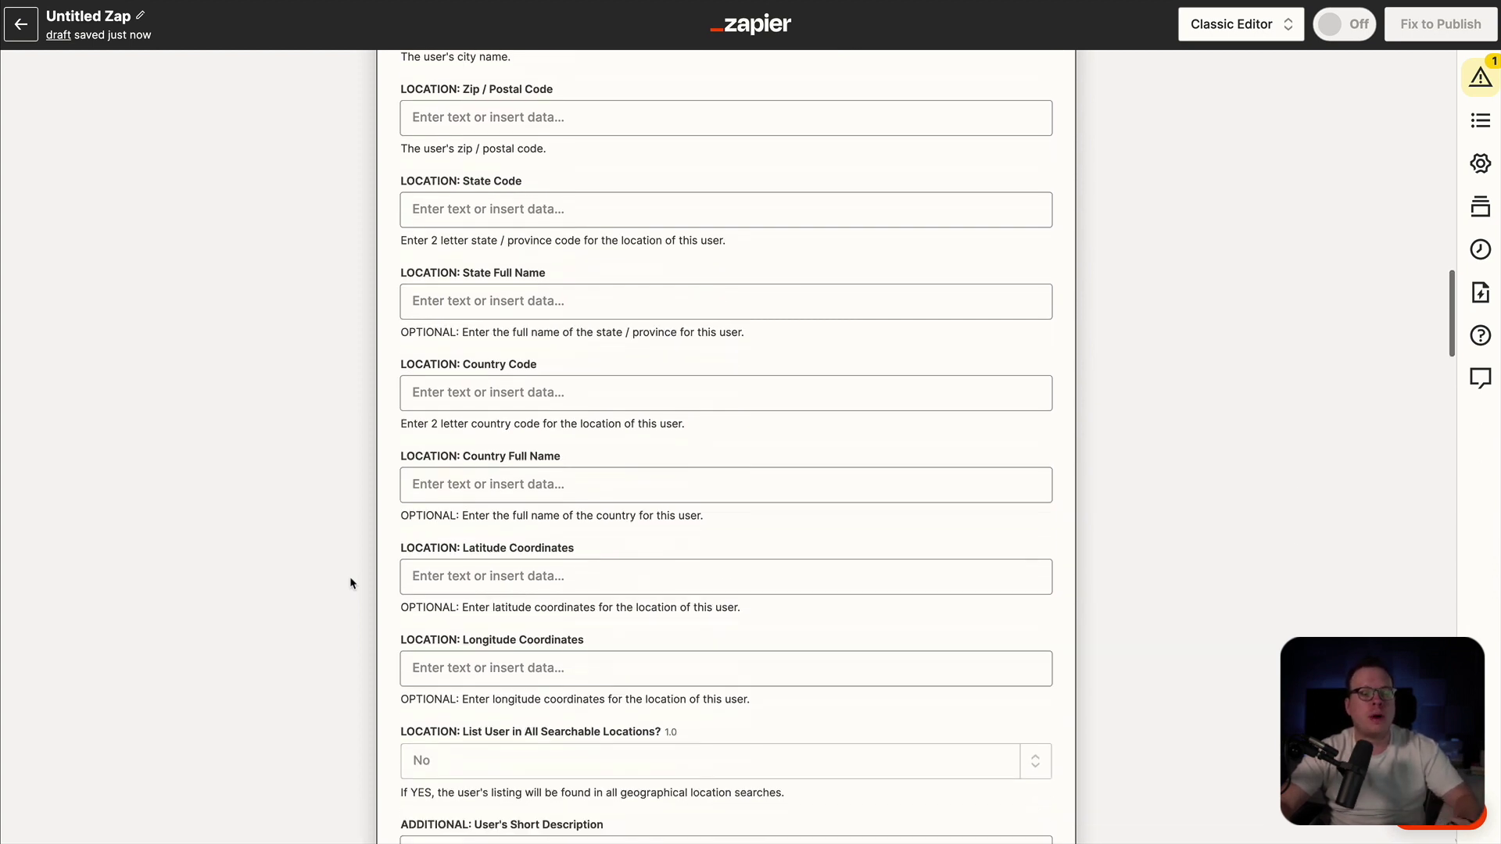
- Send a test user to Brilliant Directories, then publish the zap
{"action": "scroll", "coordinate": [350, 575], "scroll_direction": "down", "scroll_amount": 3}
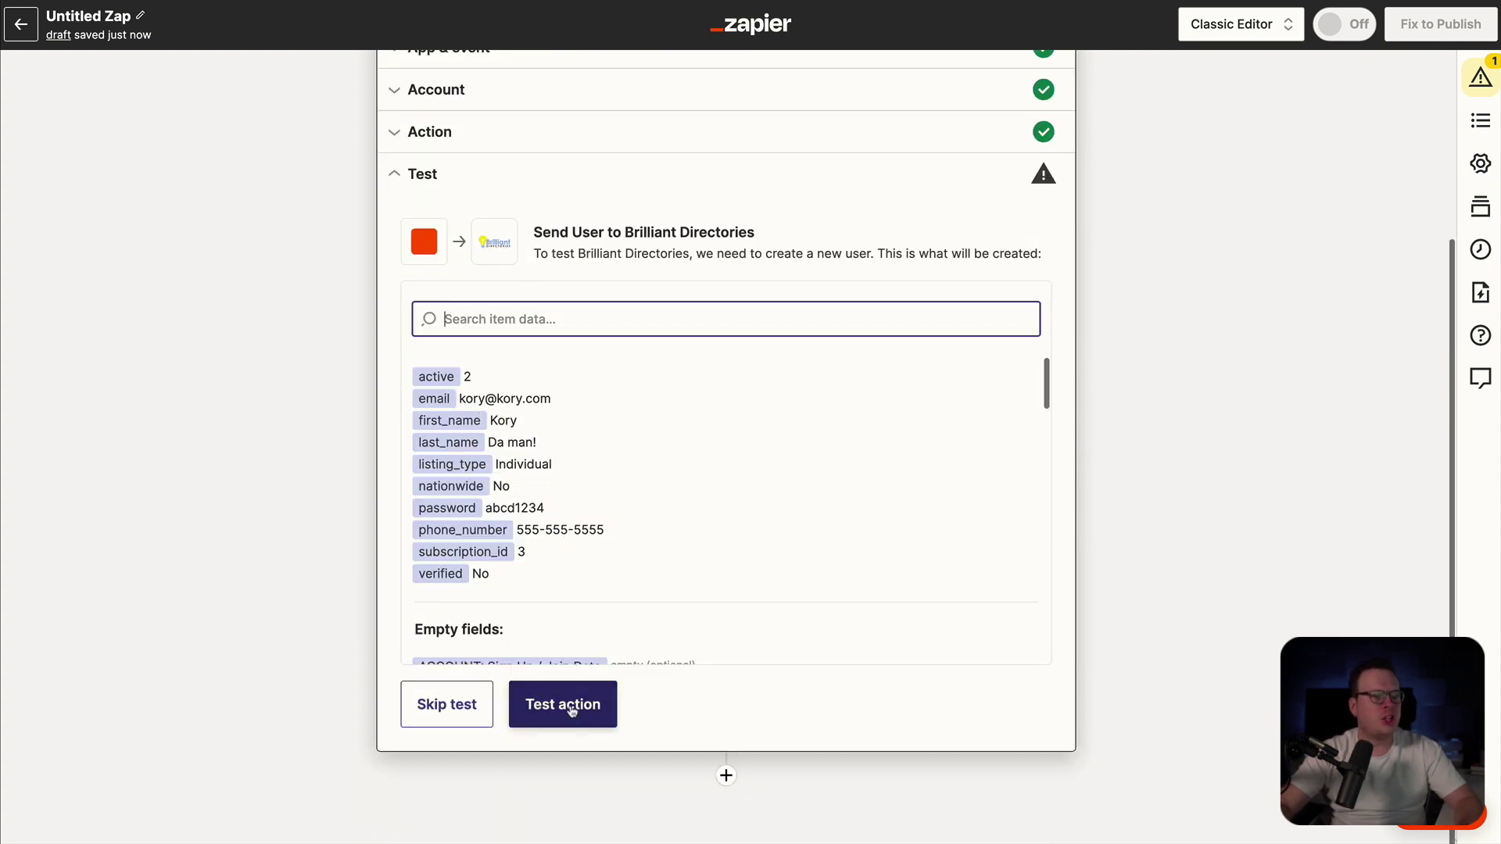
{"action": "left_click", "coordinate": [571, 707]}
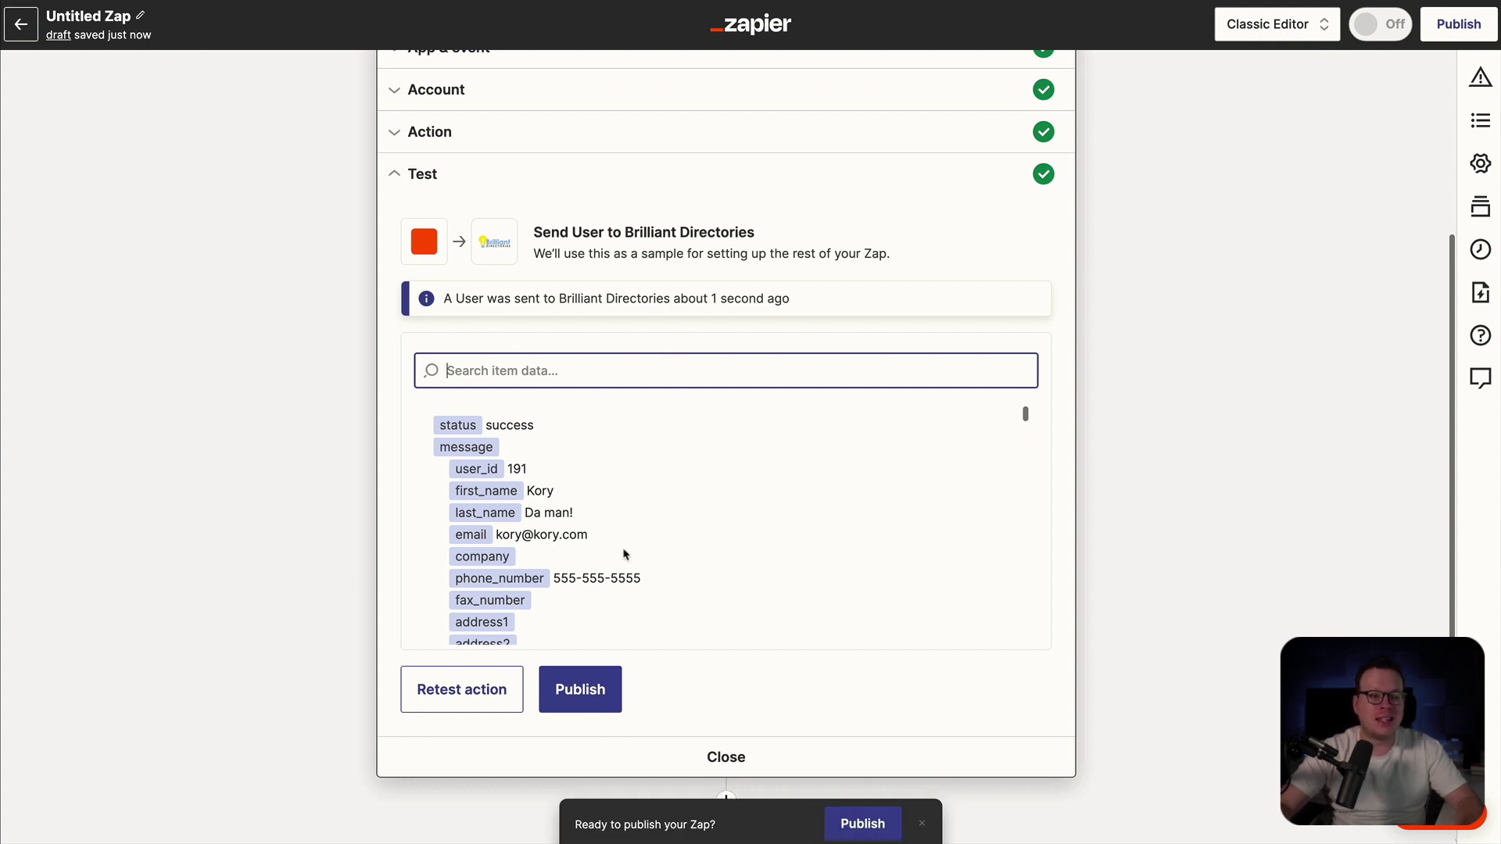
{"action": "left_click", "coordinate": [587, 701]}
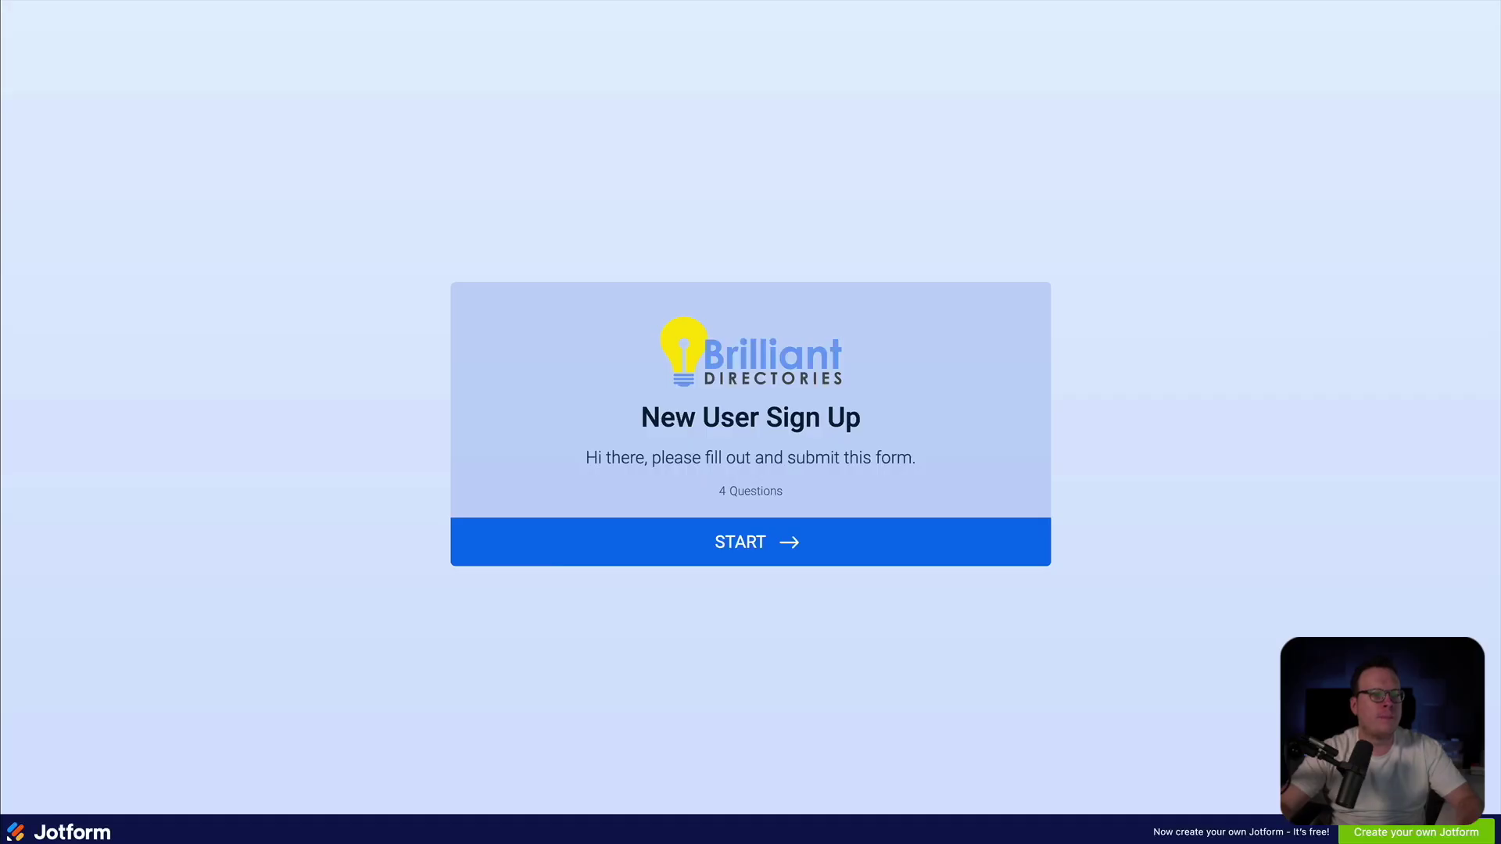
- Enter the test member's first name, last name and email address in the sign-up form, then submit
{"action": "left_click", "coordinate": [764, 547]}
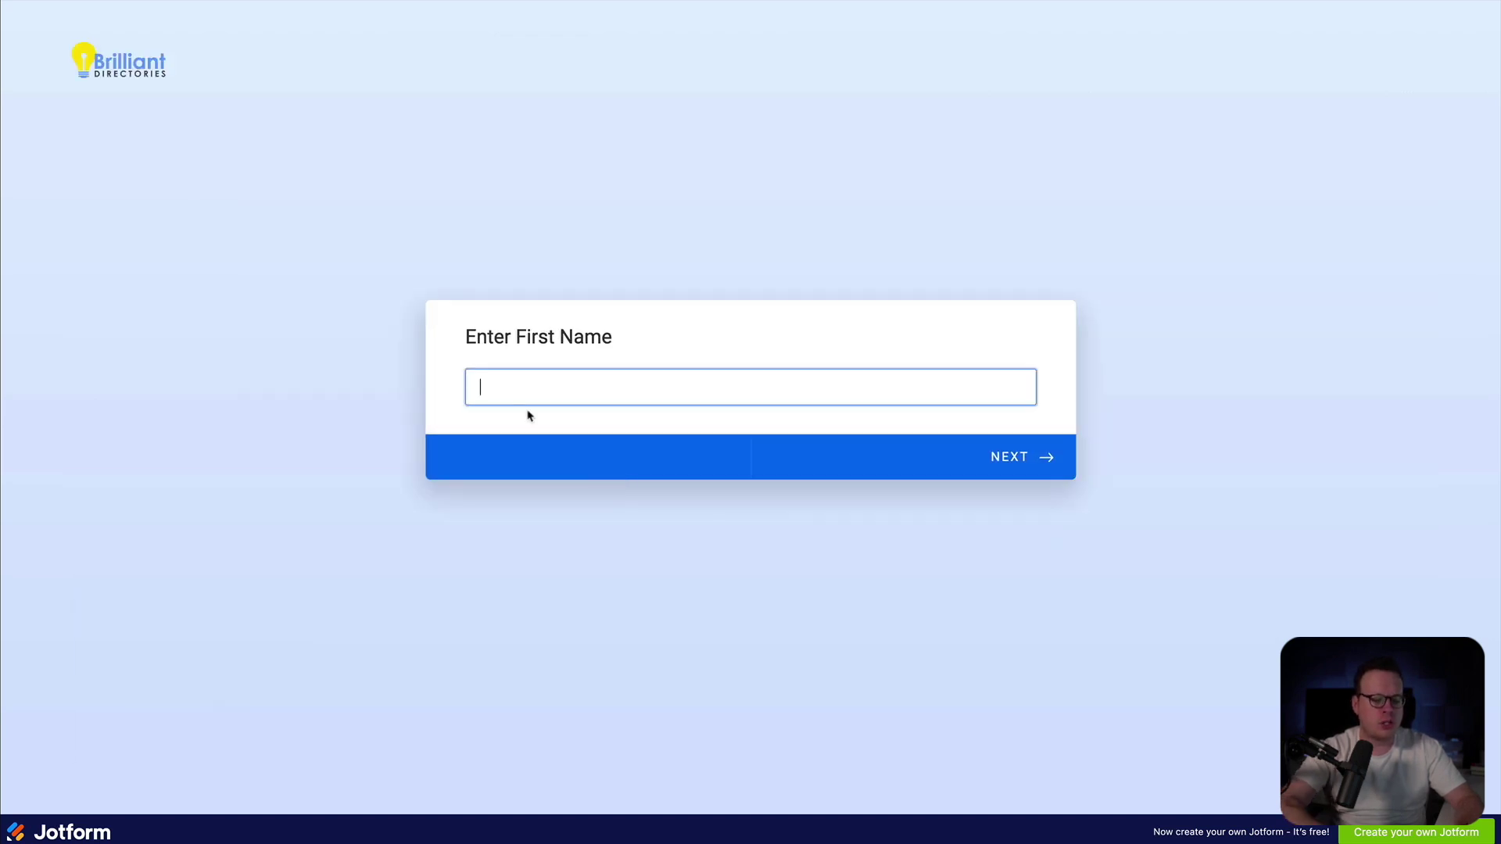
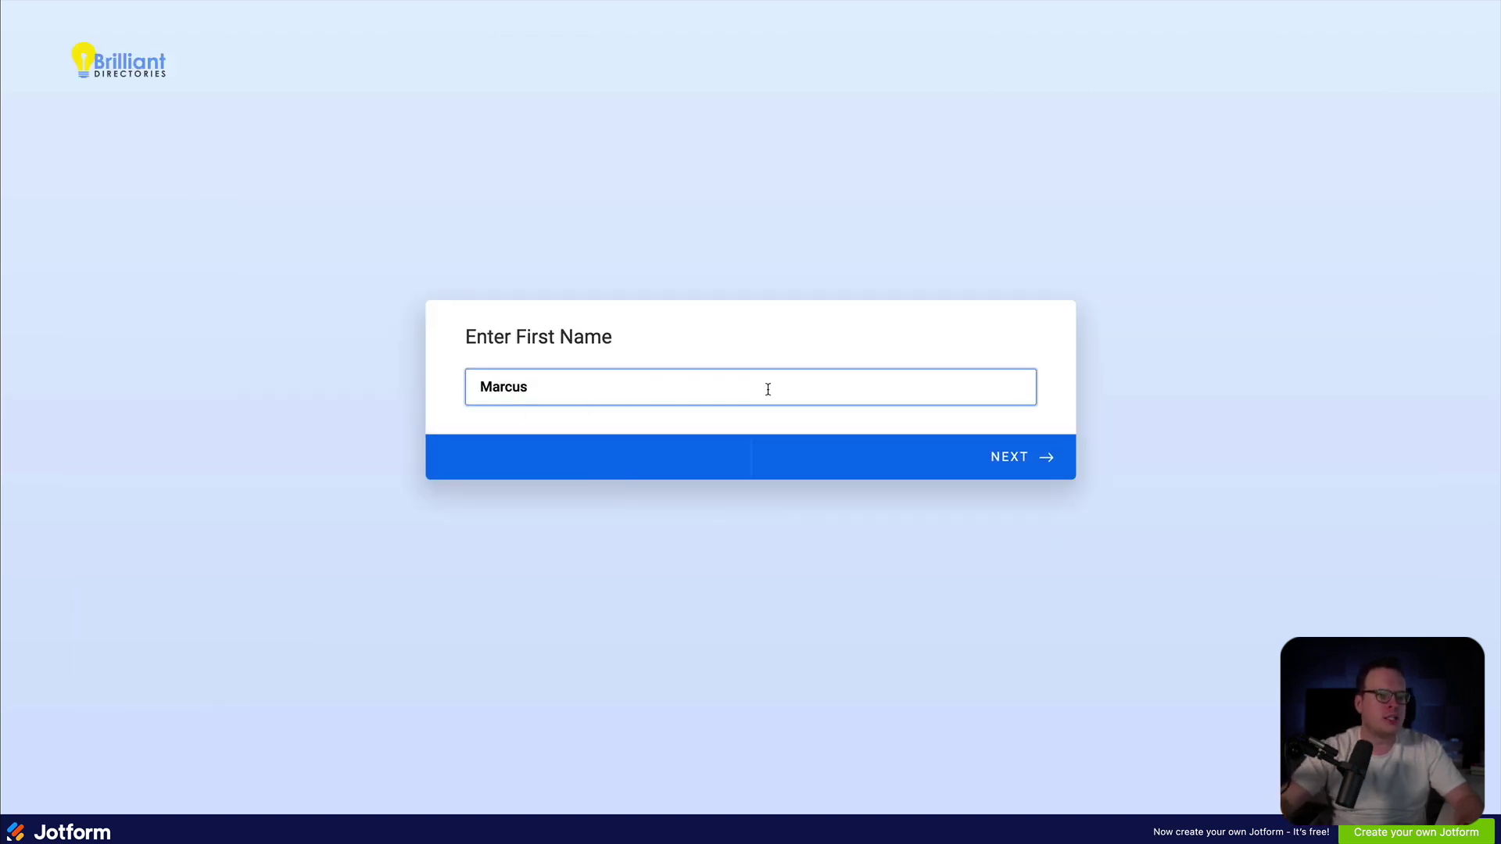
{"action": "left_click", "coordinate": [1014, 455]}
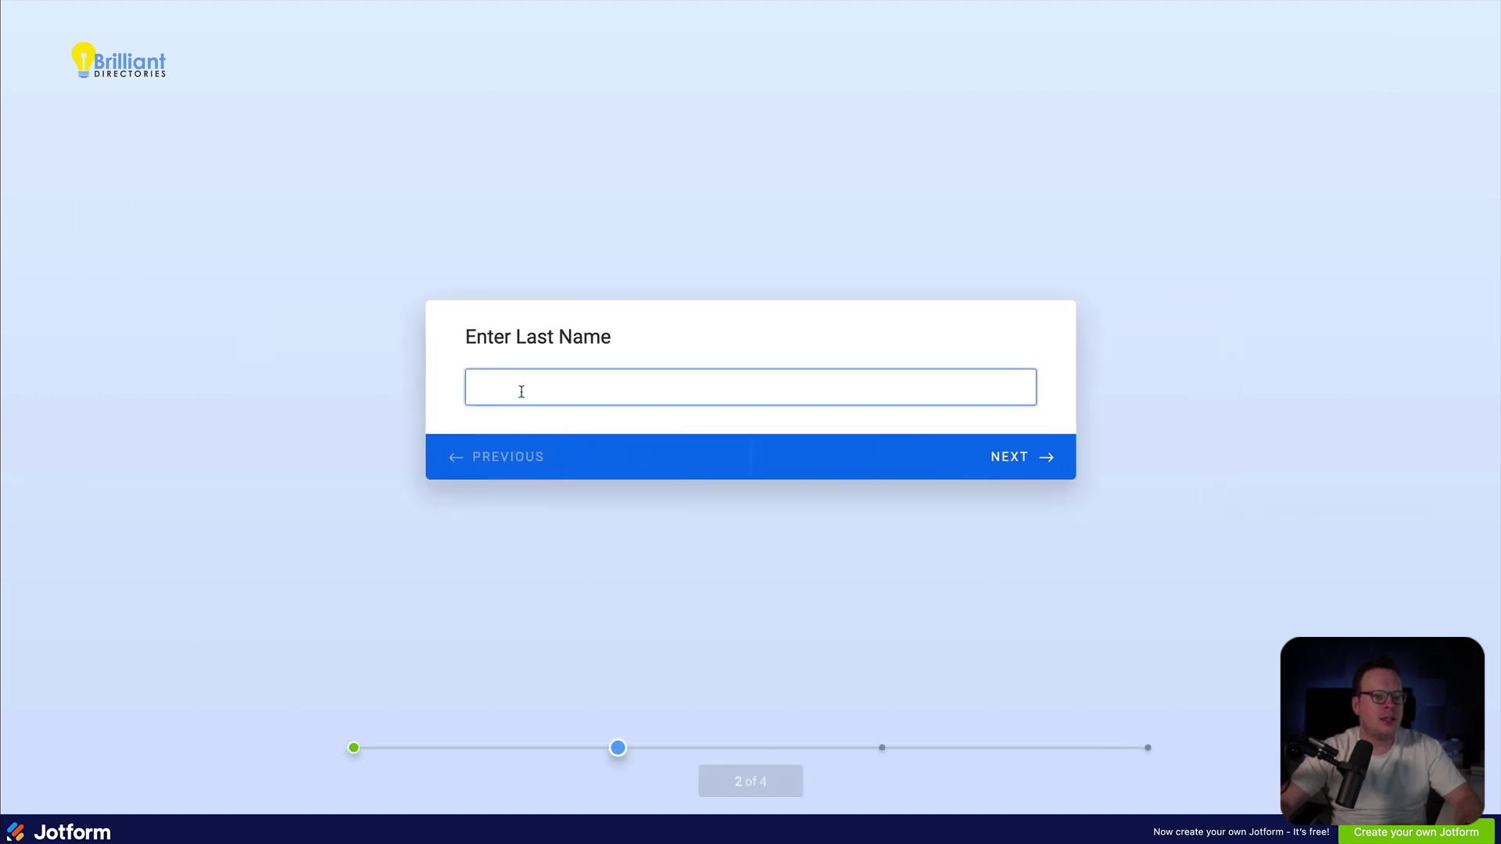
{"action": "left_click", "coordinate": [1016, 458]}
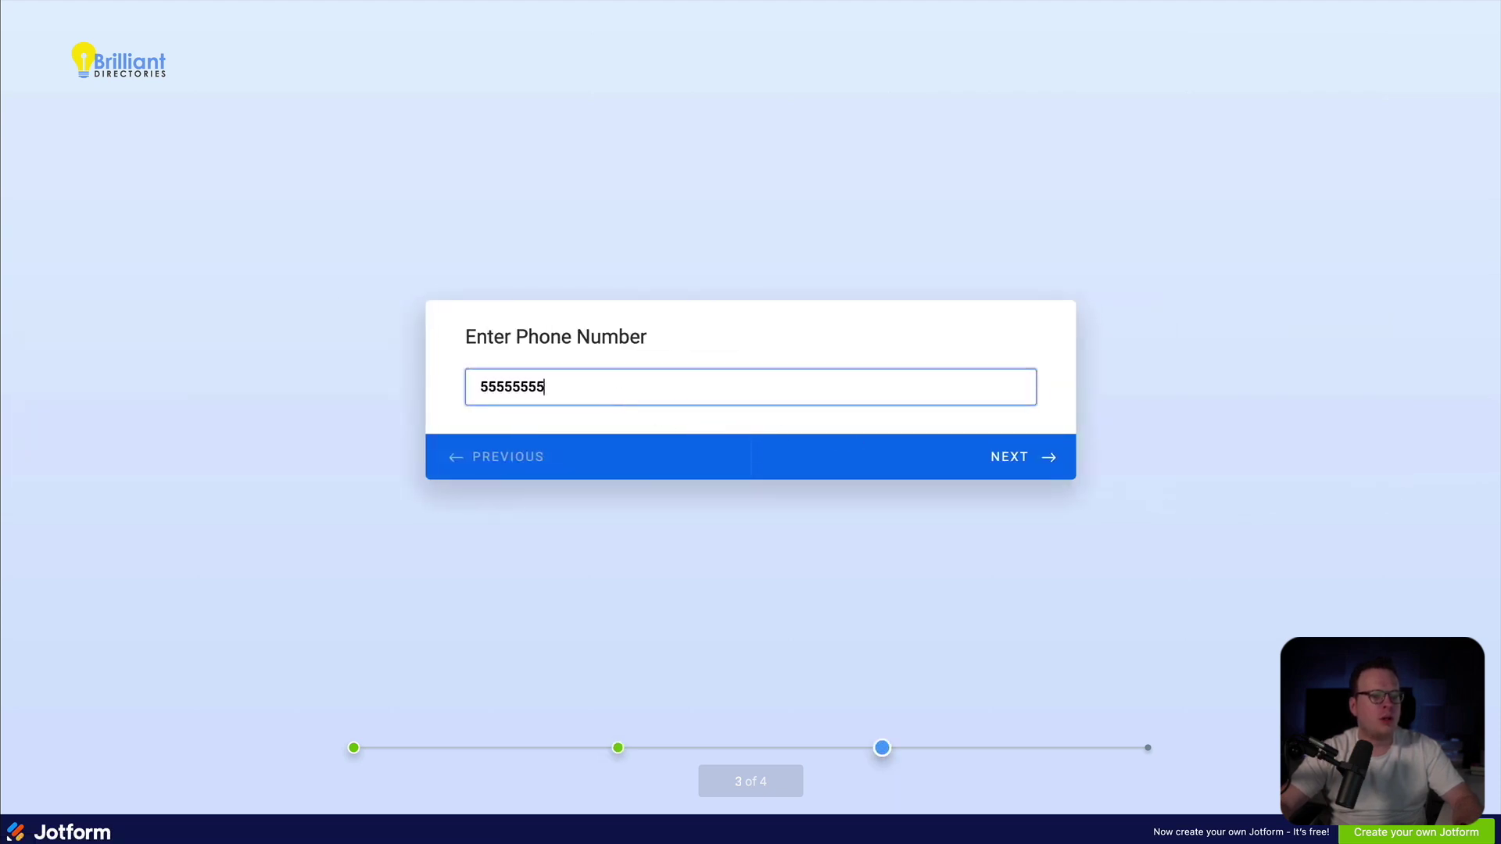
{"action": "left_click", "coordinate": [1042, 458]}
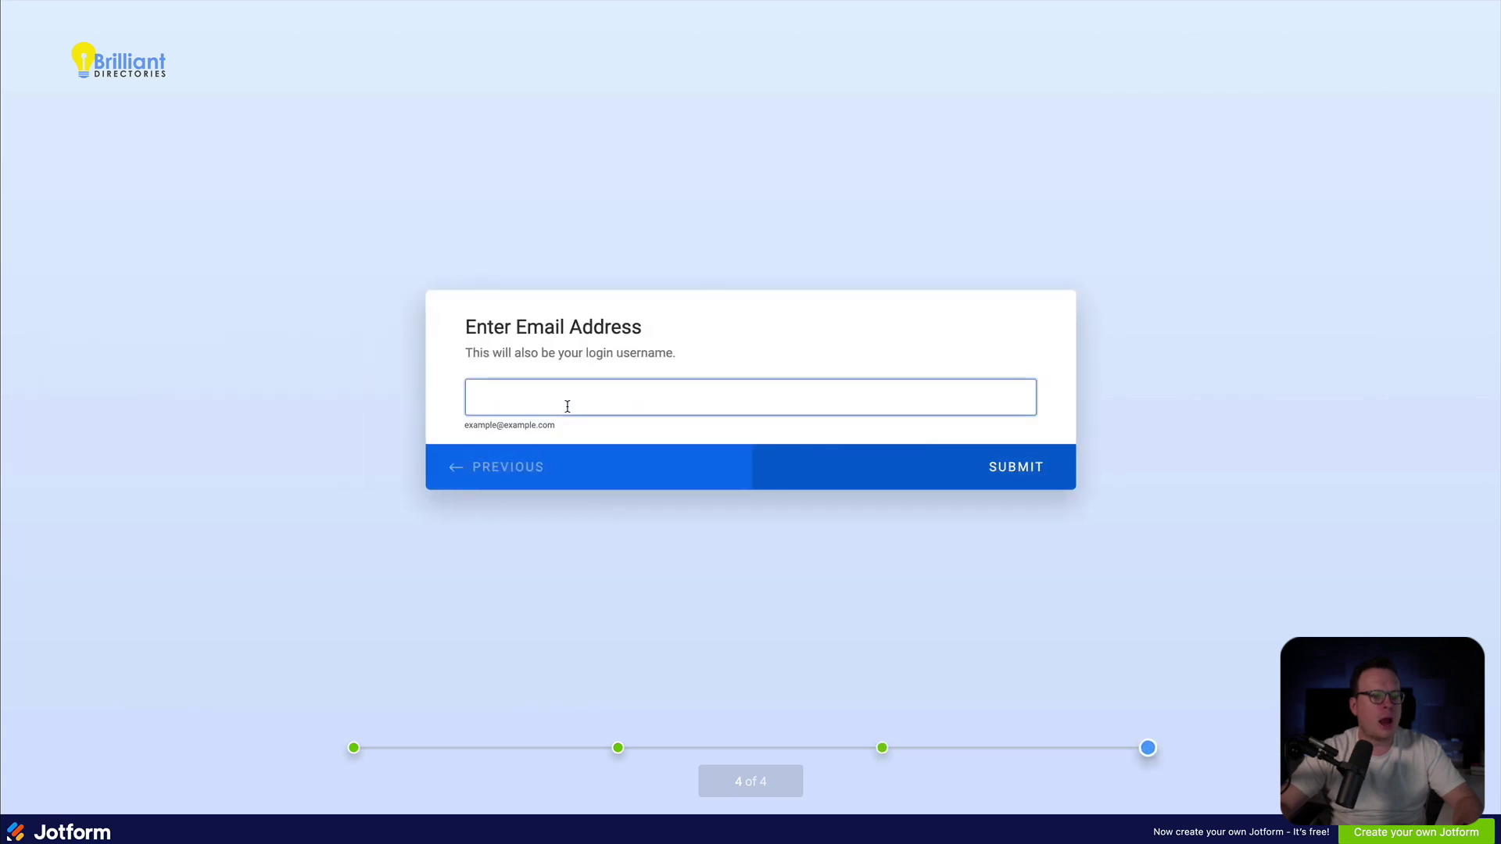
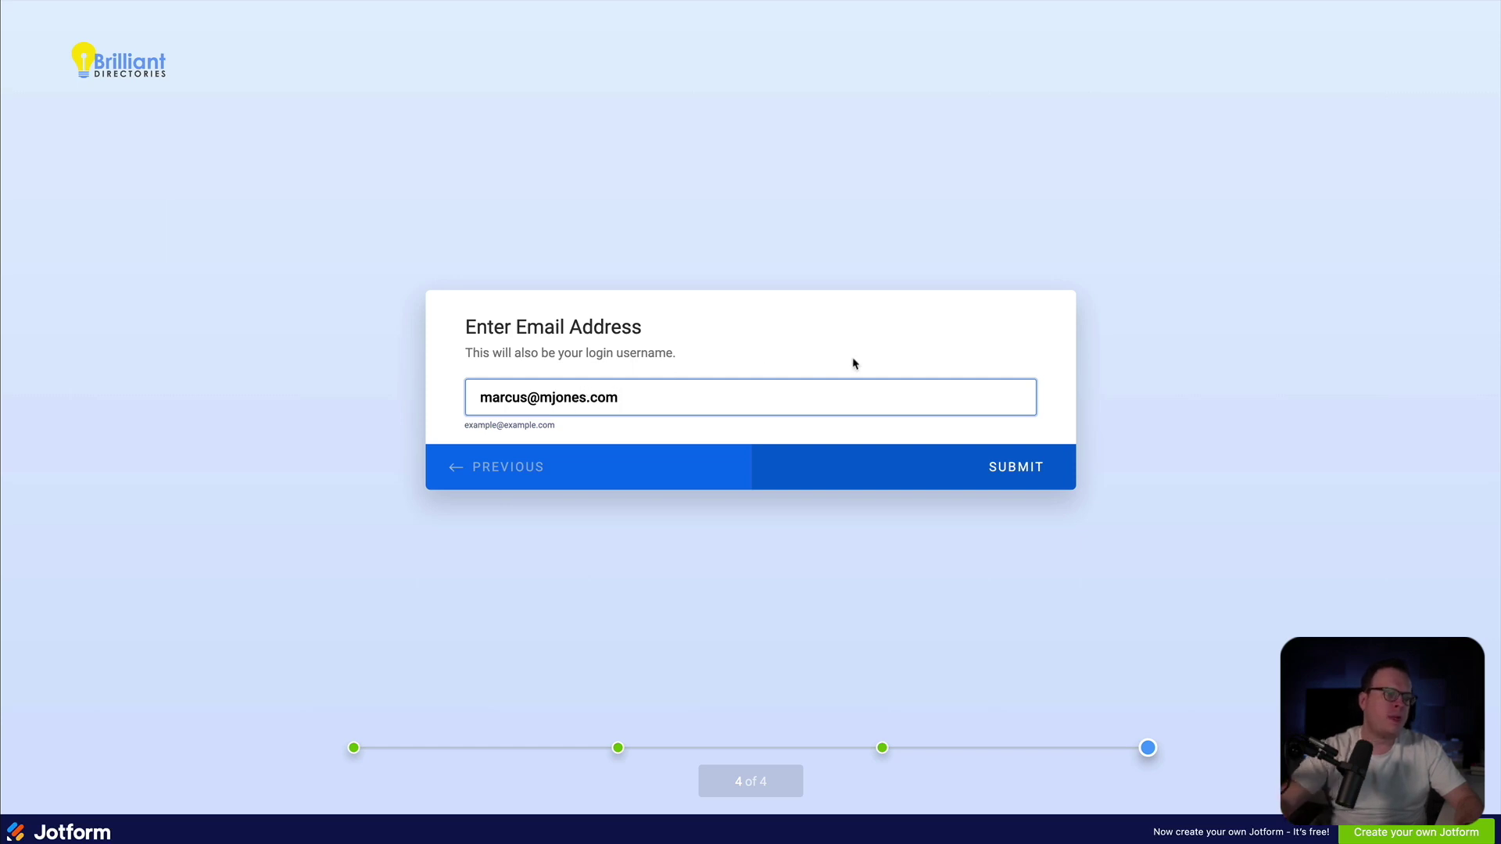
{"action": "left_click", "coordinate": [1000, 475]}
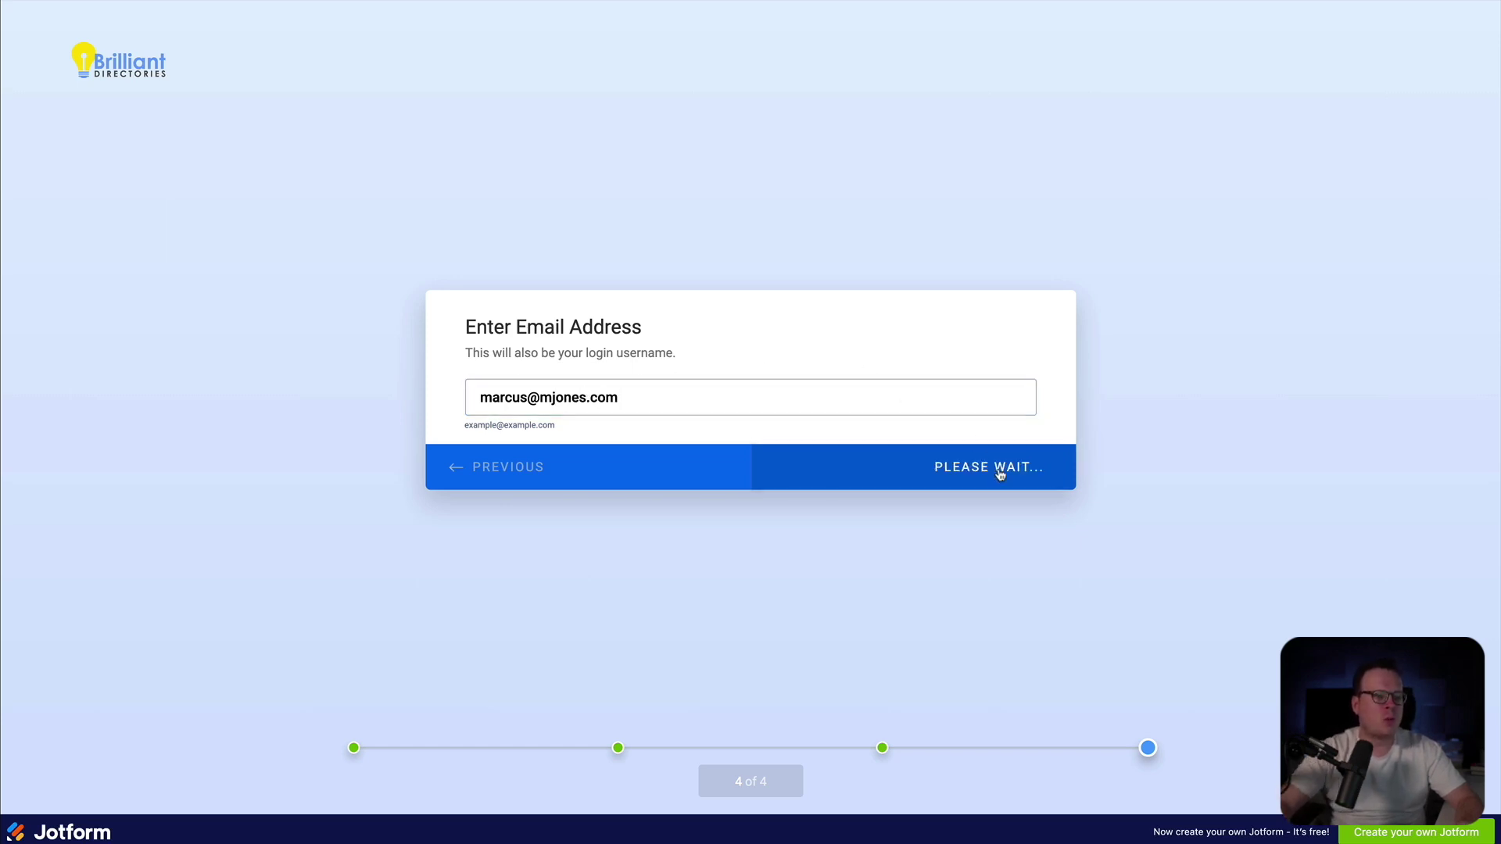